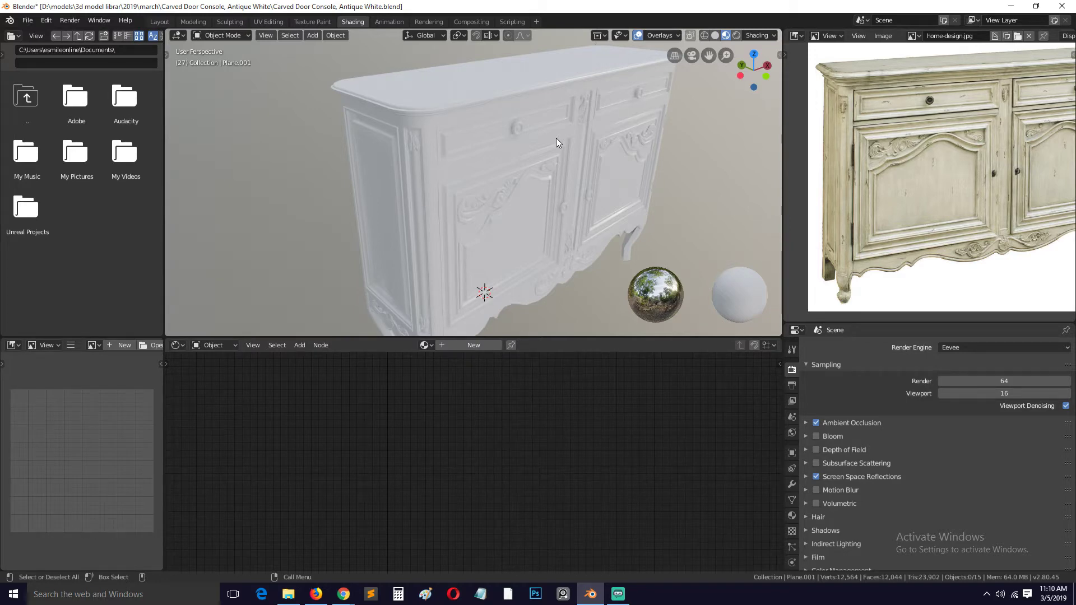
# Examine the carved console from several angles and view the body's mesh in Edit Mode.
pyautogui.moveTo(556, 137); pyautogui.dragTo(559, 105, button='middle')
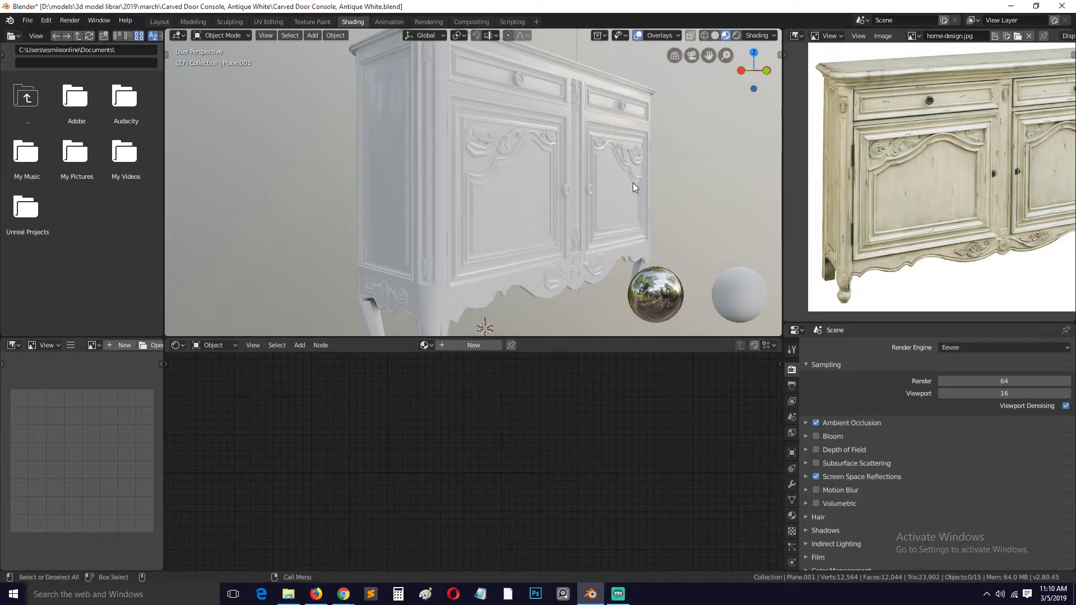
pyautogui.moveTo(642, 187)
pyautogui.mouseDown(button='middle')
pyautogui.moveTo(623, 158)
pyautogui.moveTo(628, 184)
pyautogui.mouseUp(button='middle')
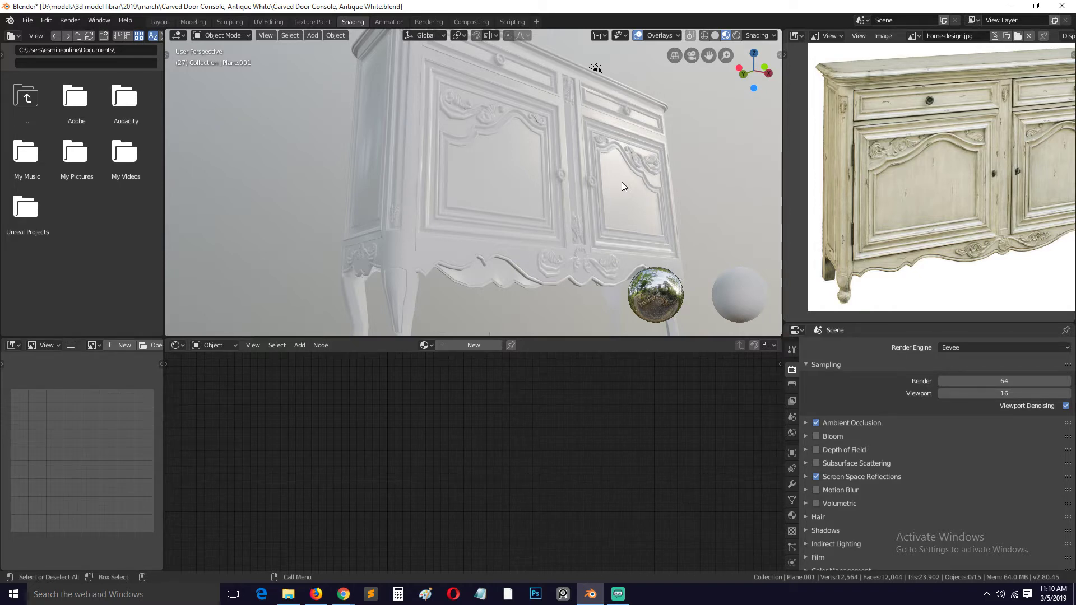
pyautogui.moveTo(625, 182); pyautogui.dragTo(631, 218, button='middle')
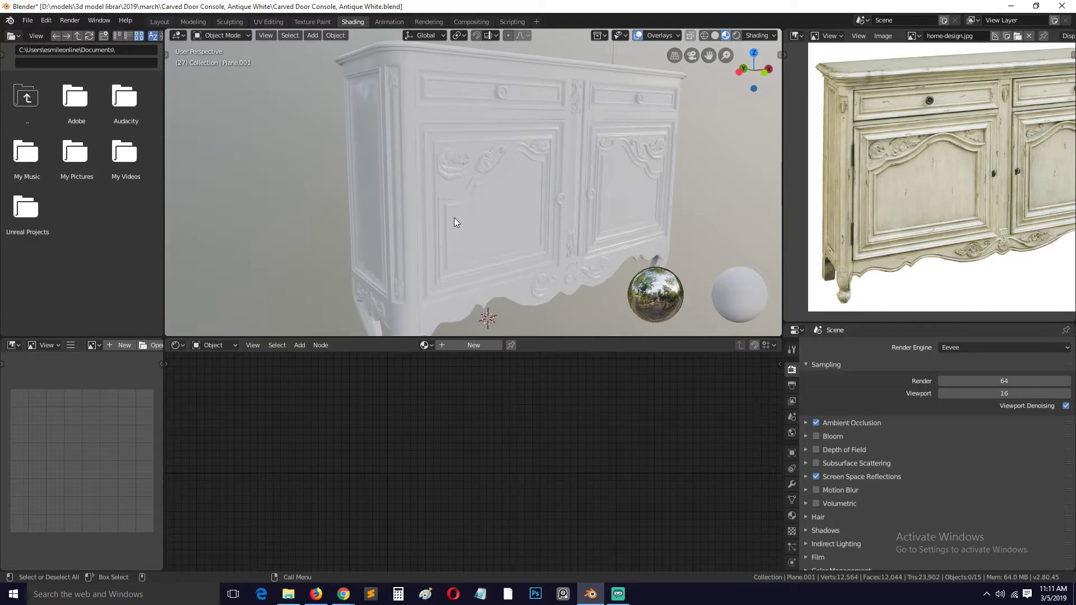
pyautogui.keyDown('shift'); pyautogui.moveTo(455, 222); pyautogui.dragTo(543, 206, button='middle'); pyautogui.keyUp('shift')
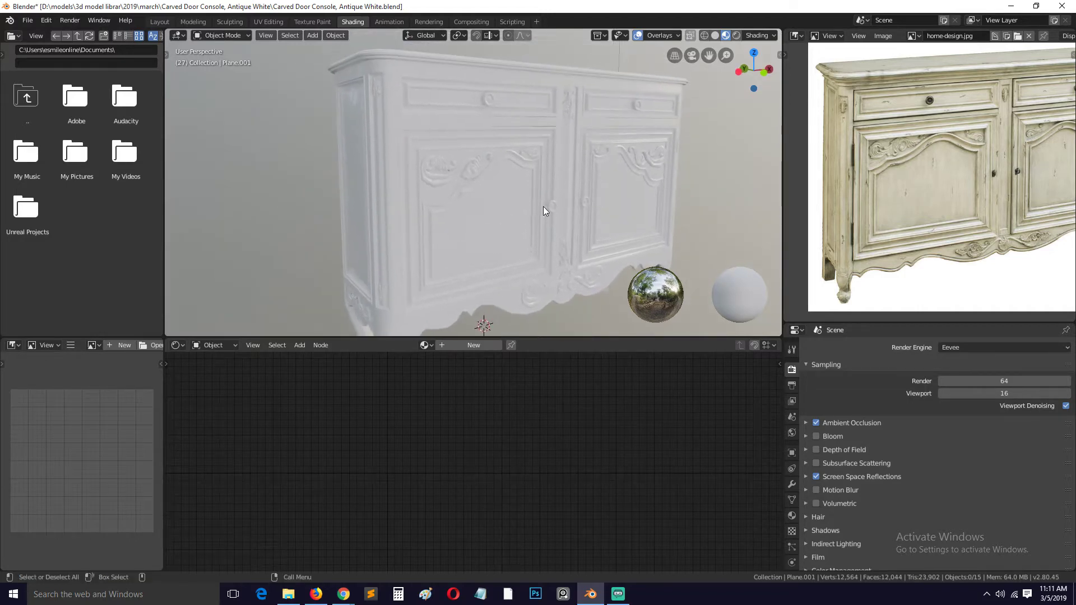
pyautogui.moveTo(717, 178); pyautogui.dragTo(608, 186, button='middle')
pyautogui.click(608, 186)
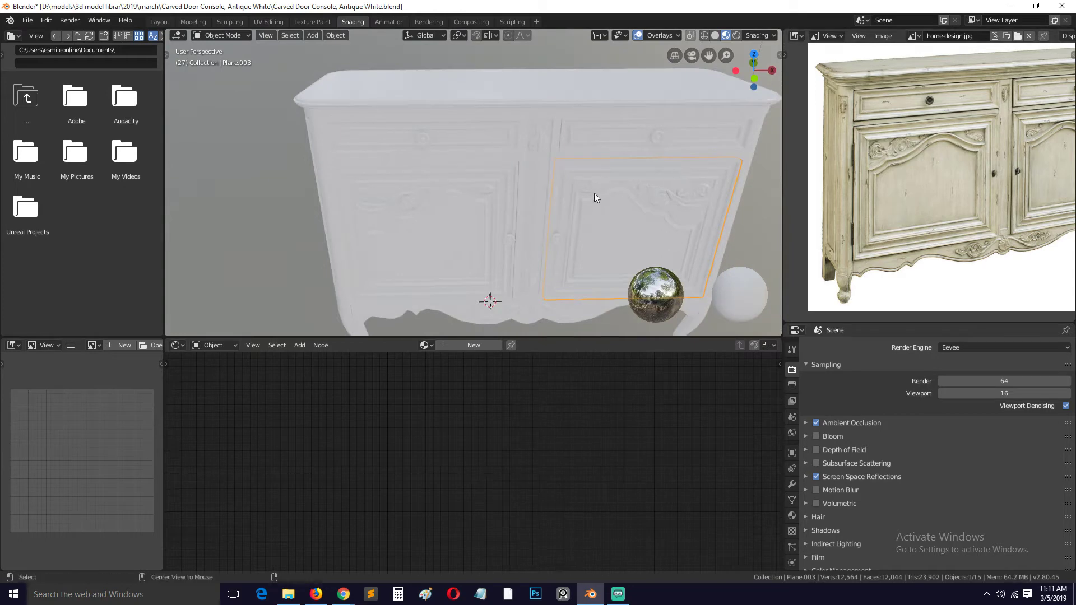
pyautogui.hotkey('alt', 'a')
pyautogui.moveTo(569, 243); pyautogui.dragTo(615, 236, button='middle')
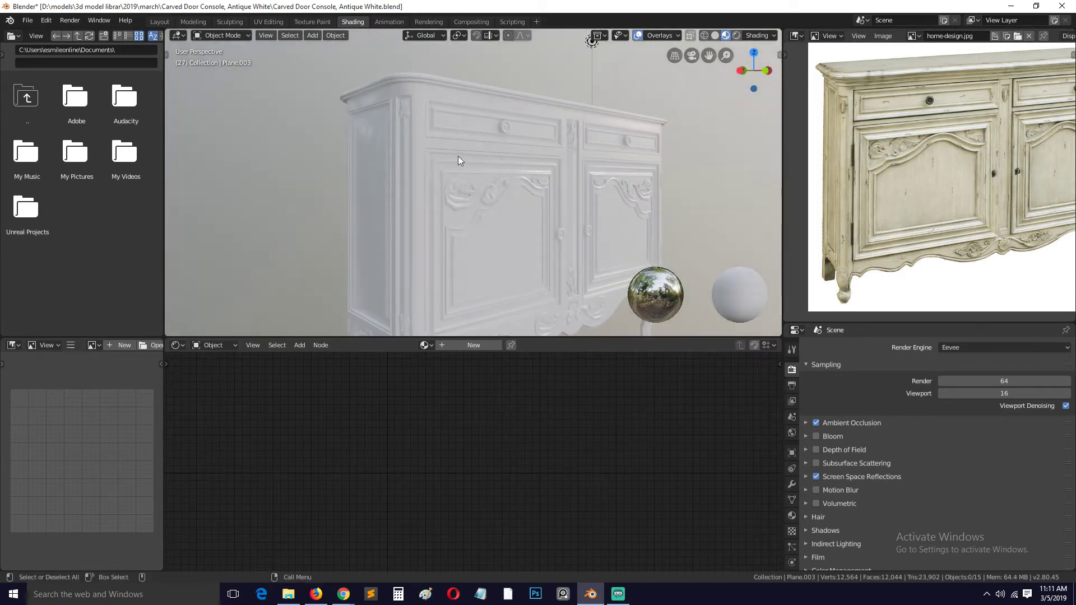
pyautogui.click(422, 146)
pyautogui.press('Tab')
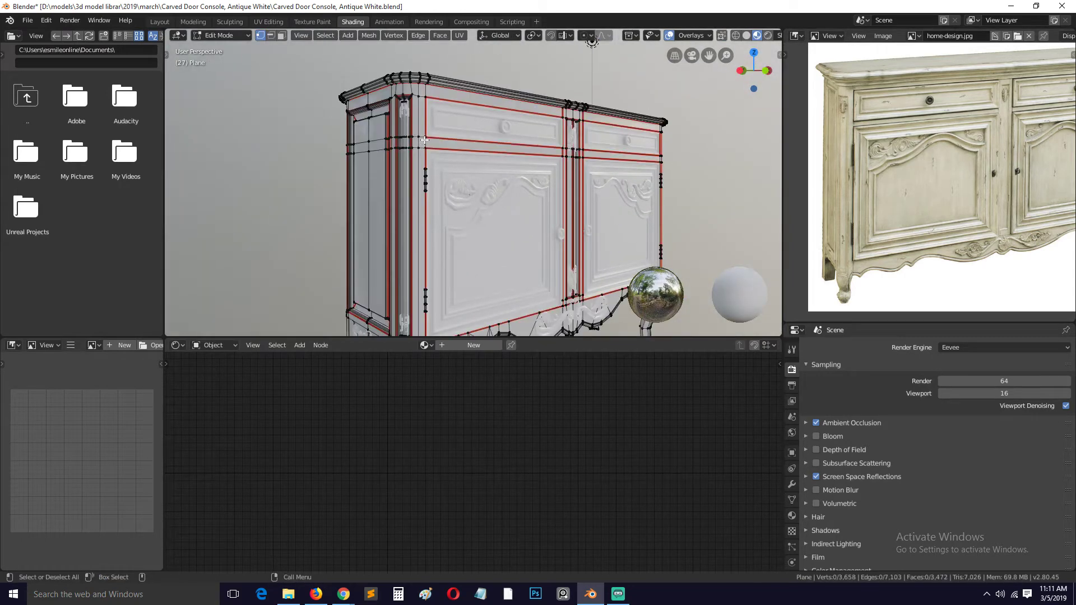
pyautogui.press('Tab')
pyautogui.scroll(-5, 437, 145)
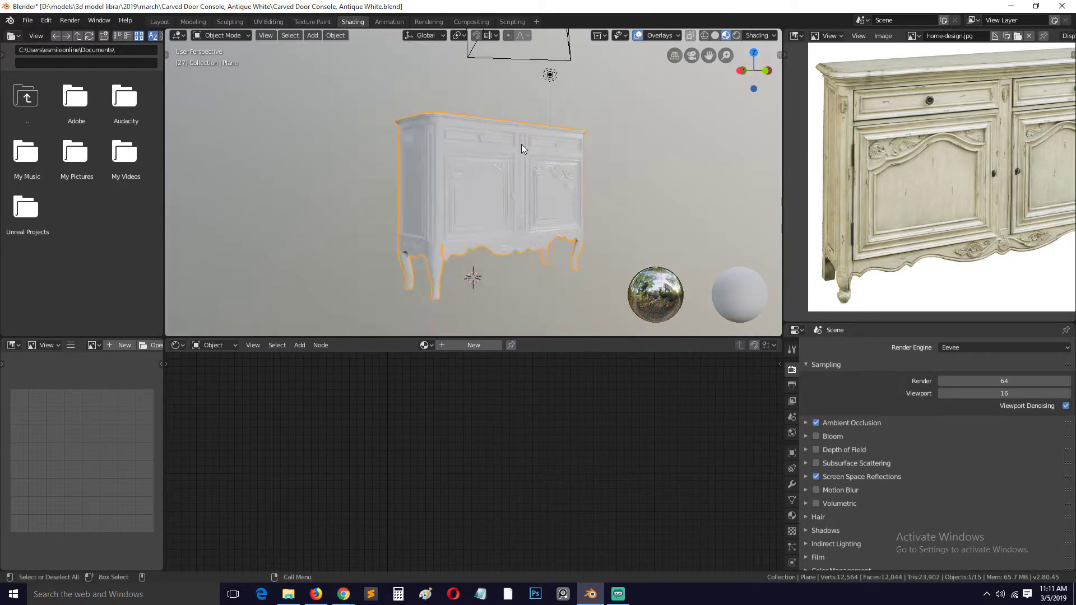
# Delete the point light above the console.
pyautogui.moveTo(521, 144); pyautogui.dragTo(607, 82, button='middle')
pyautogui.click(593, 88)
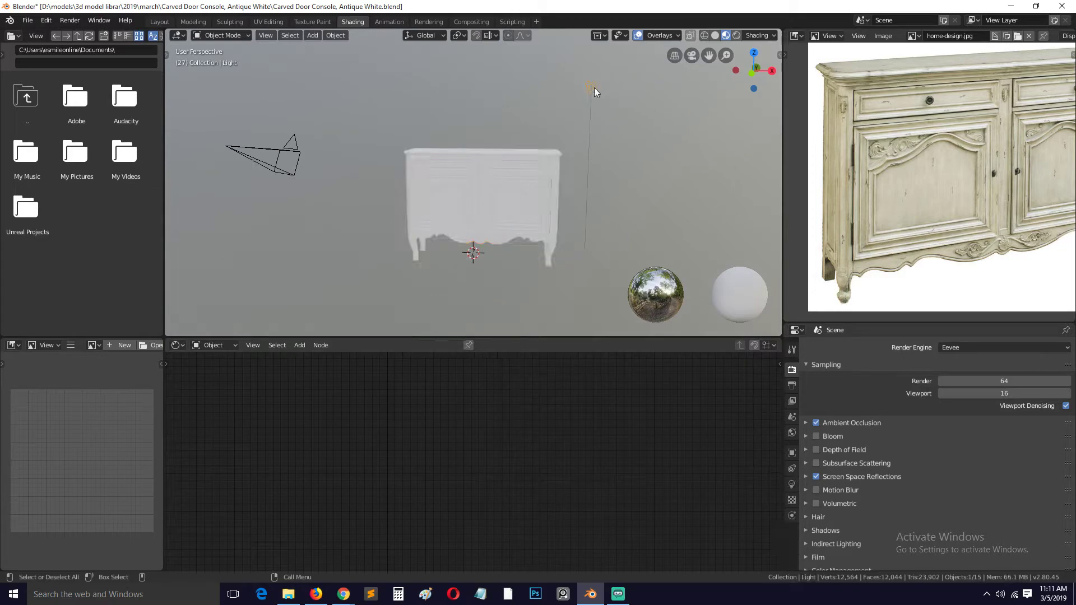
pyautogui.press('Delete')
pyautogui.scroll(4, 554, 153)
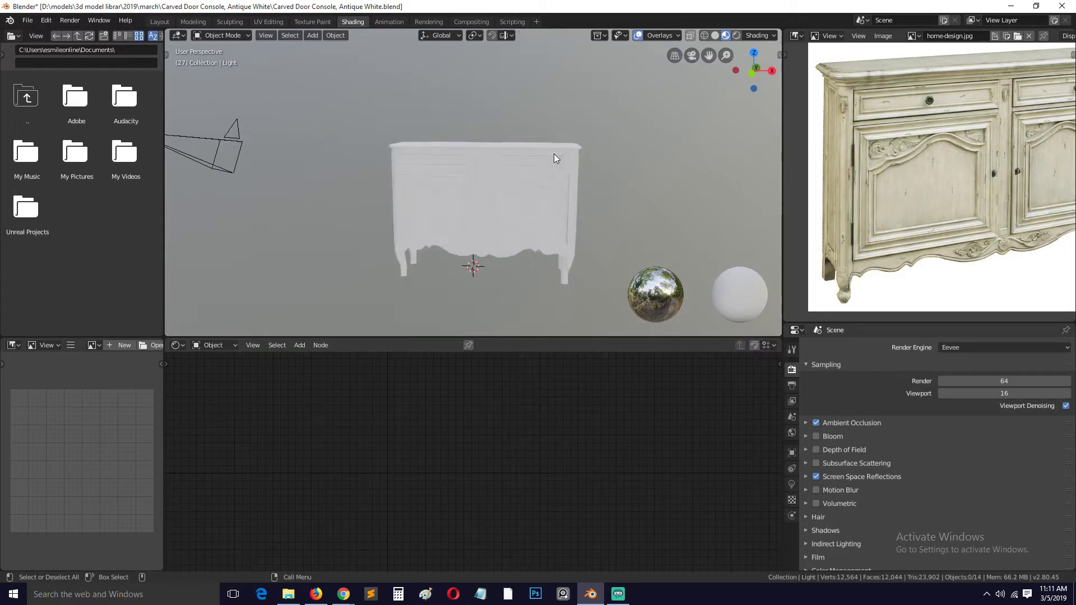
# Switch the viewport to solid shading with the whole console in view.
pyautogui.moveTo(554, 154); pyautogui.dragTo(641, 132, button='middle')
pyautogui.click(715, 36)
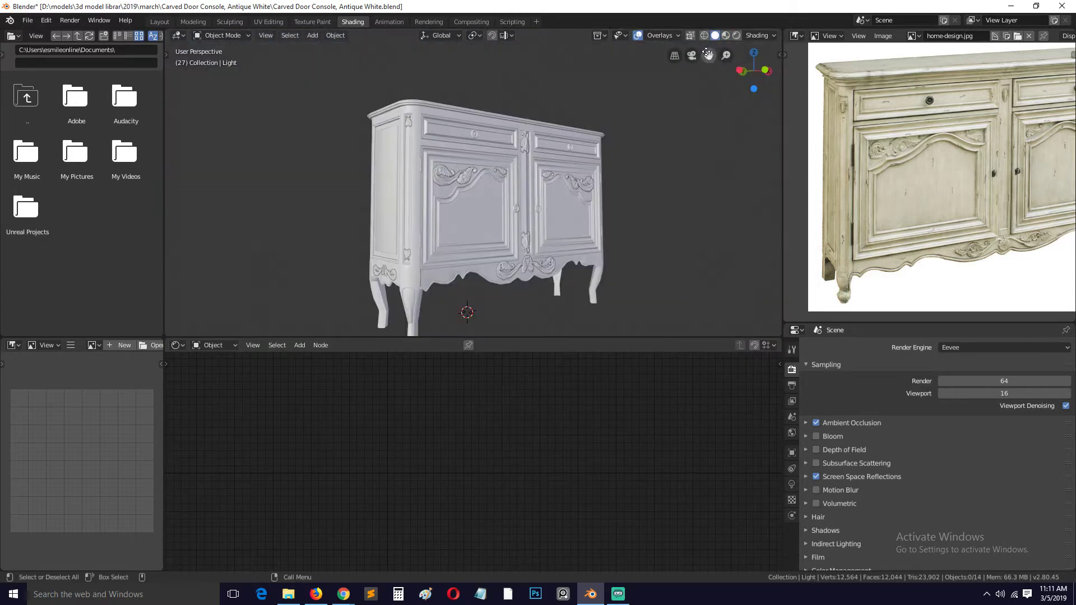
pyautogui.scroll(2, 518, 203)
pyautogui.scroll(-2, 524, 202)
pyautogui.moveTo(526, 202); pyautogui.dragTo(516, 183, button='middle')
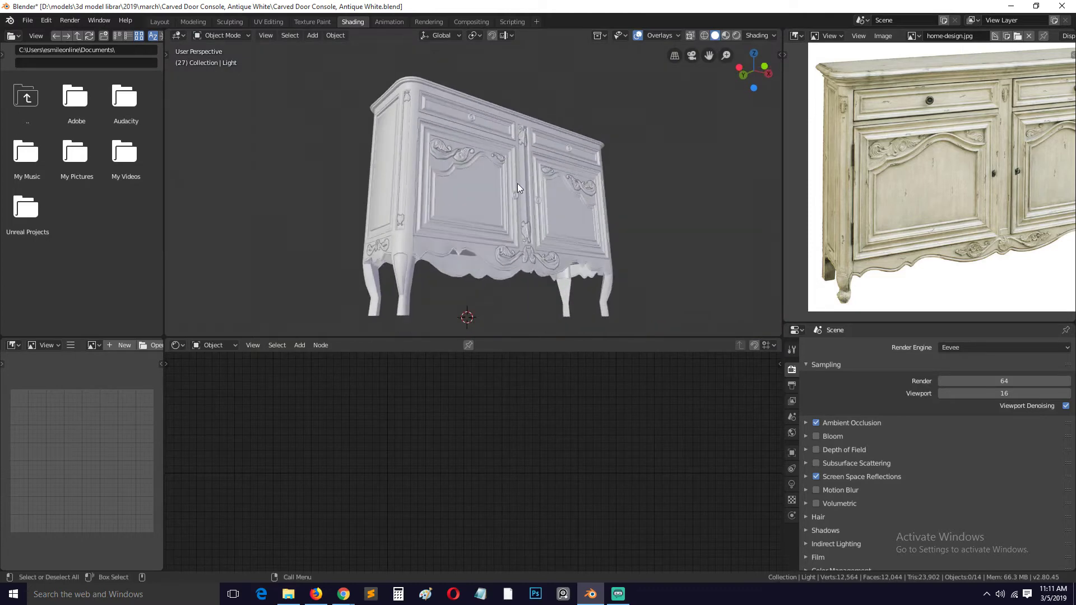
# Check that the doors, body and drawer are separate objects by test-moving the parts and cancelling each move.
pyautogui.click(517, 184)
pyautogui.click(489, 203)
pyautogui.press('g')
pyautogui.rightClick(562, 177)
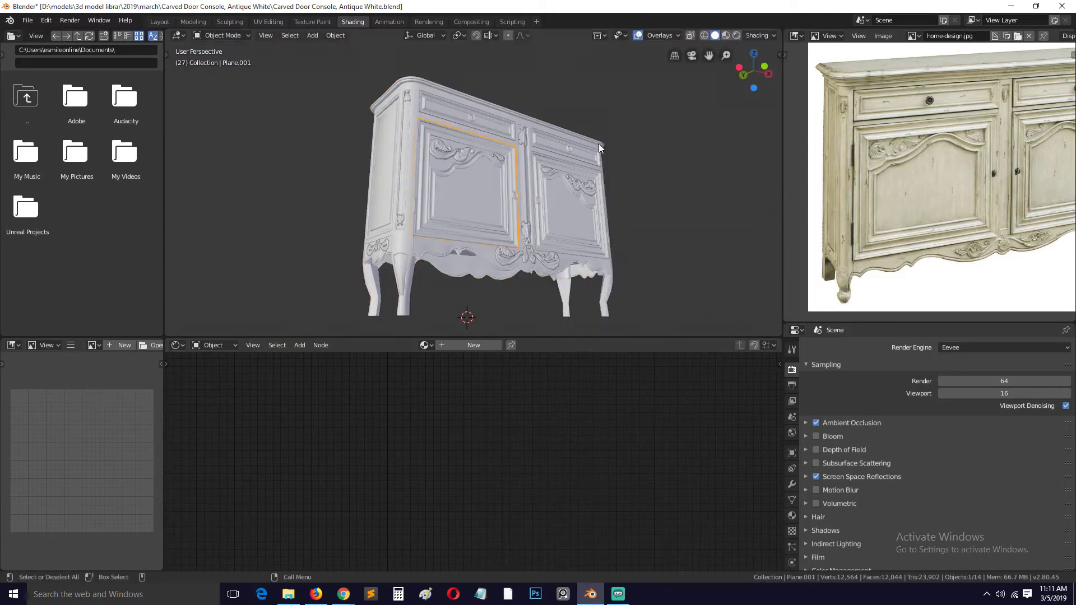
pyautogui.click(557, 207)
pyautogui.click(471, 129)
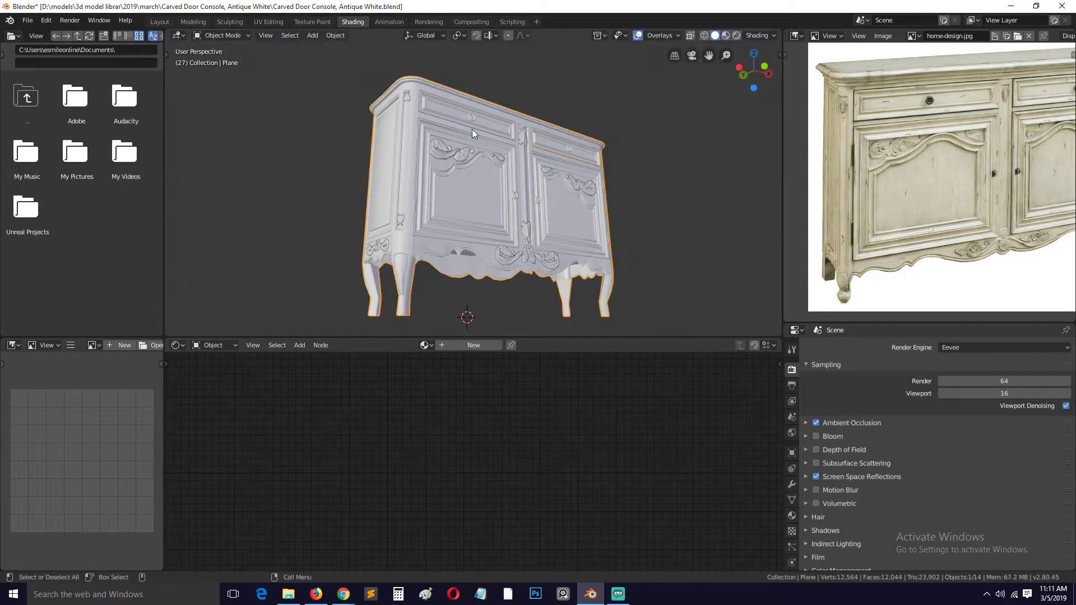
pyautogui.press('g')
pyautogui.rightClick(490, 115)
pyautogui.click(449, 143)
pyautogui.press('g')
pyautogui.rightClick(472, 117)
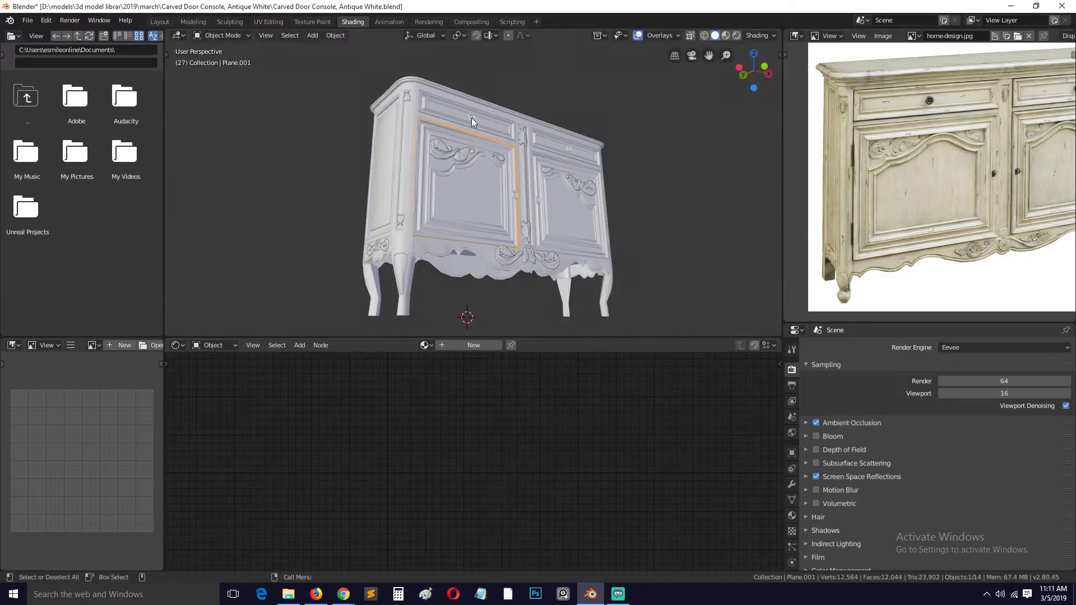
pyautogui.click(472, 118)
pyautogui.press('g')
pyautogui.rightClick(521, 105)
# Select all the console's parts and enter Edit Mode with all their geometry selected.
pyautogui.press('b')
pyautogui.moveTo(325, 81); pyautogui.dragTo(666, 317)
pyautogui.press('Tab')
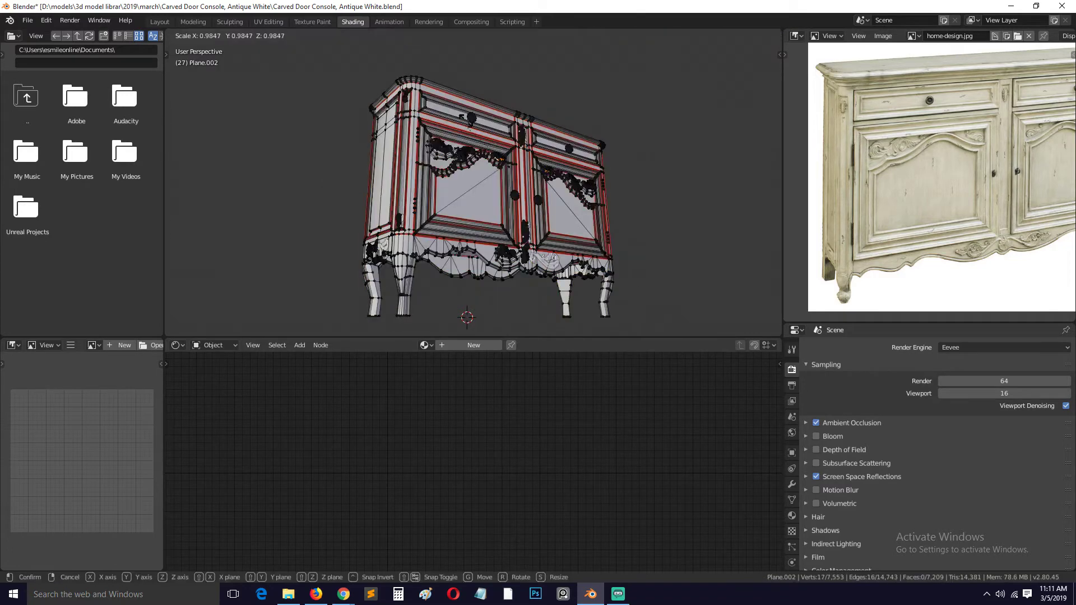
pyautogui.press('a')
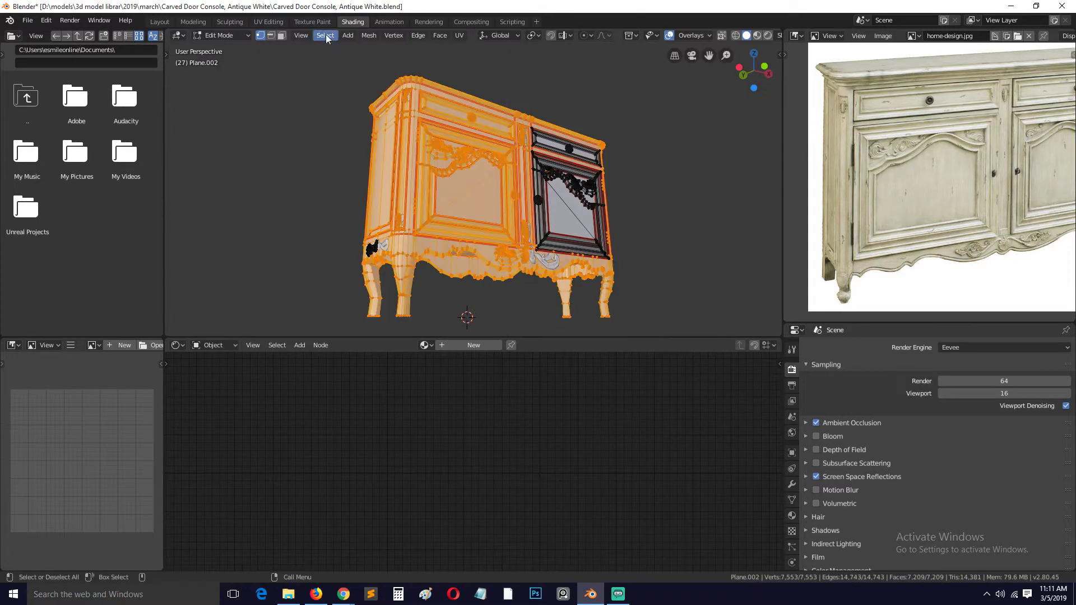
# Open the UV Editing workspace, showing the complete UV layout and the whole console.
pyautogui.click(268, 21)
pyautogui.press('Home')
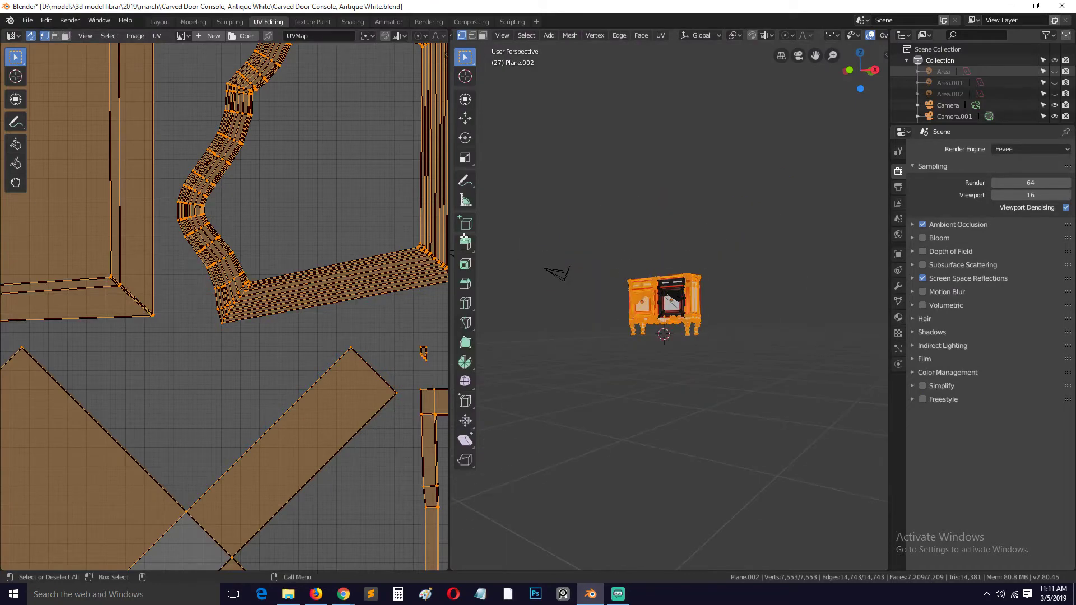
pyautogui.press('Home')
pyautogui.moveTo(294, 217); pyautogui.dragTo(345, 180, button='middle')
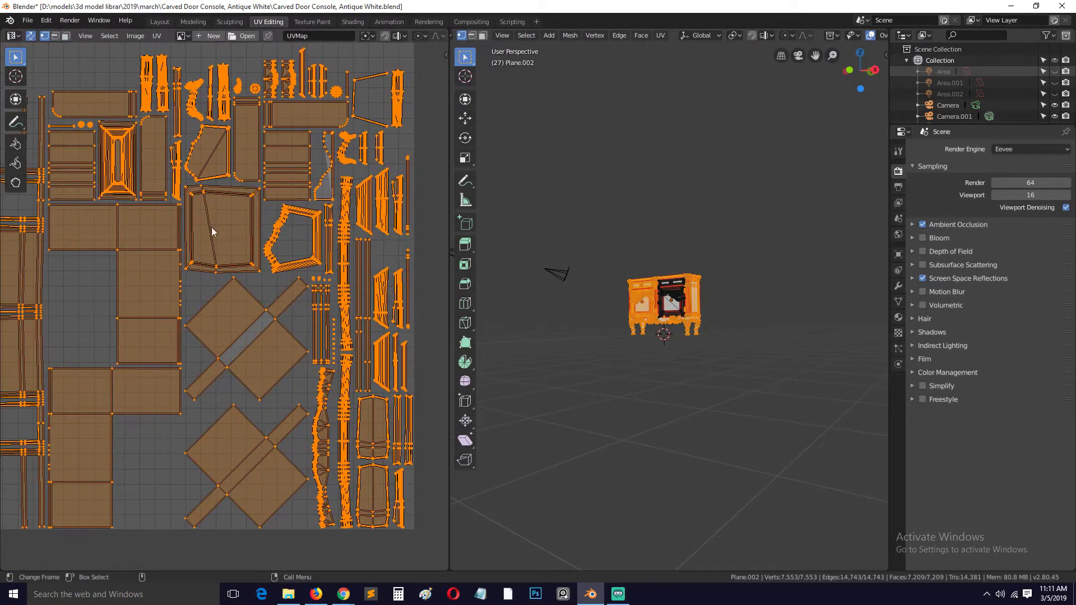
pyautogui.moveTo(291, 241); pyautogui.dragTo(317, 232, button='middle')
pyautogui.scroll(-3, 300, 237)
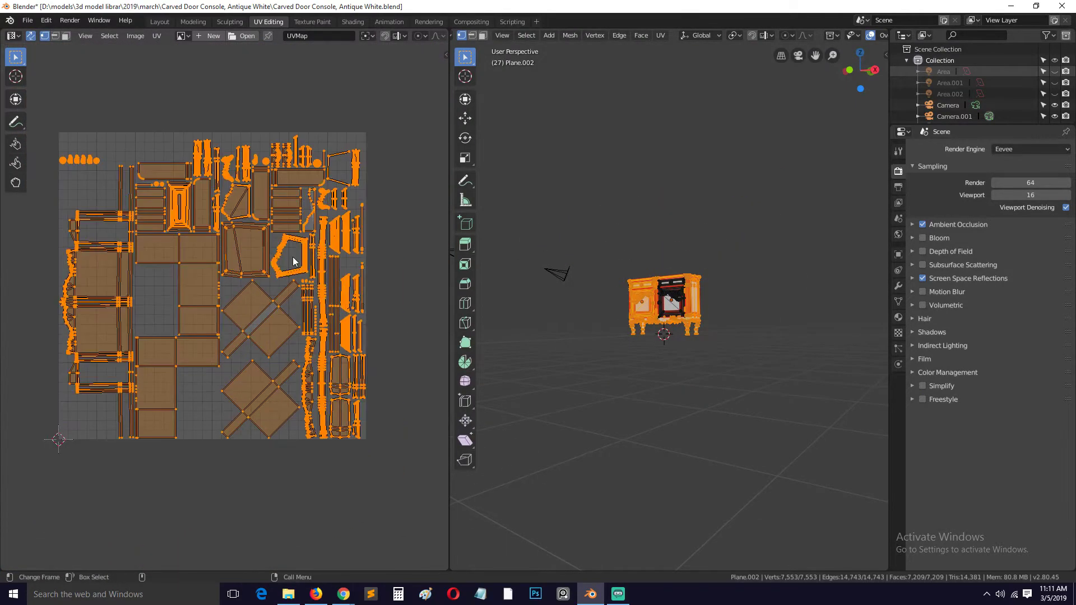
pyautogui.press('KP_Decimal')
pyautogui.moveTo(572, 331); pyautogui.dragTo(658, 345, button='middle')
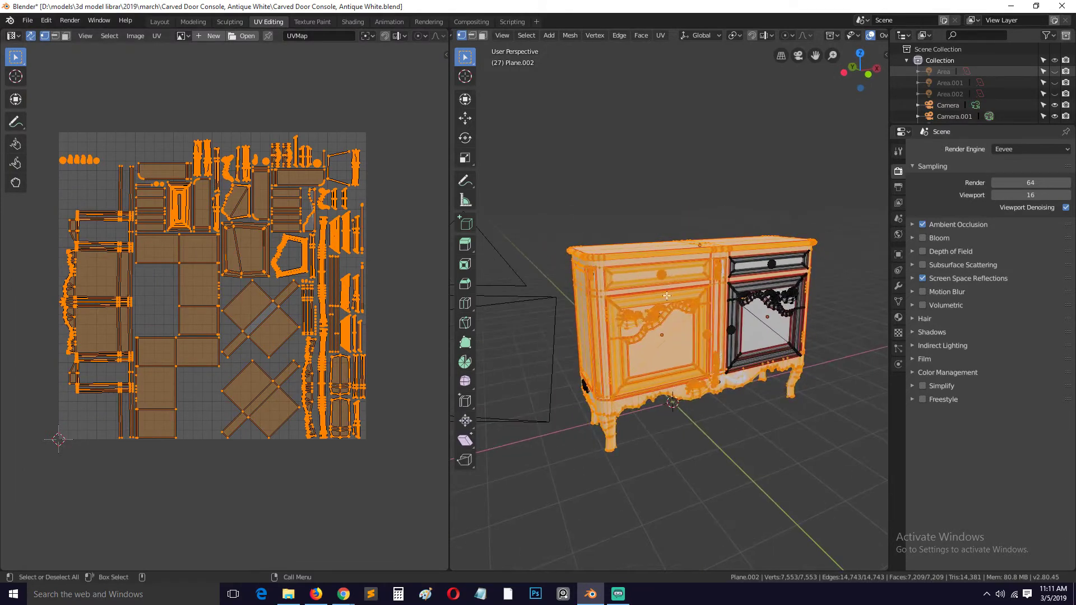
# Examine the UVs of the left door and the left drawer separately in Edit Mode.
pyautogui.press('Tab')
pyautogui.click(658, 345)
pyautogui.press('Tab')
pyautogui.press('Tab')
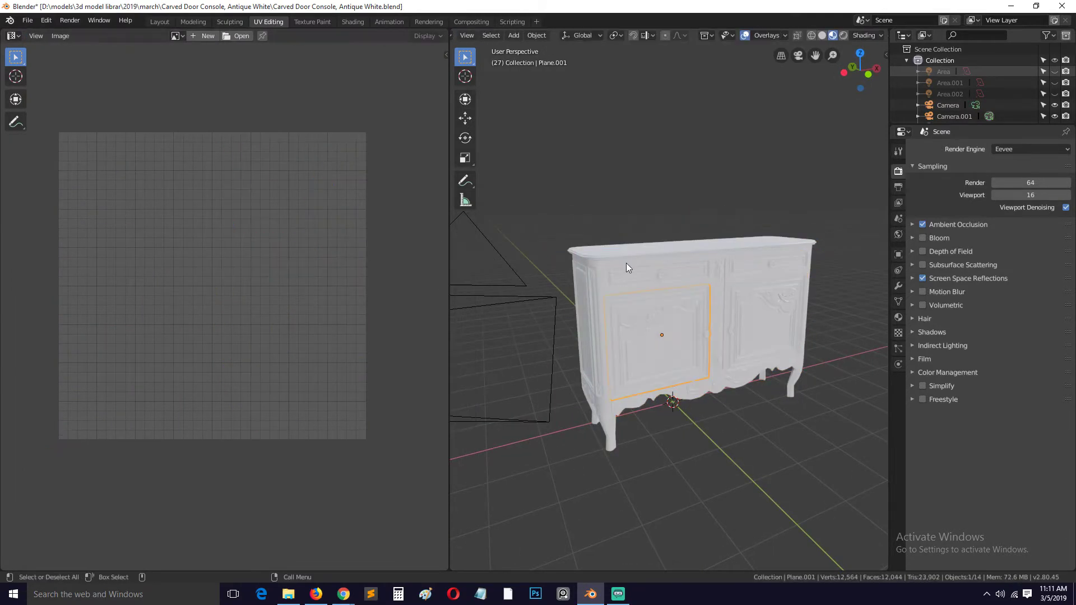
pyautogui.press('Tab')
pyautogui.press('Tab')
pyautogui.click(639, 280)
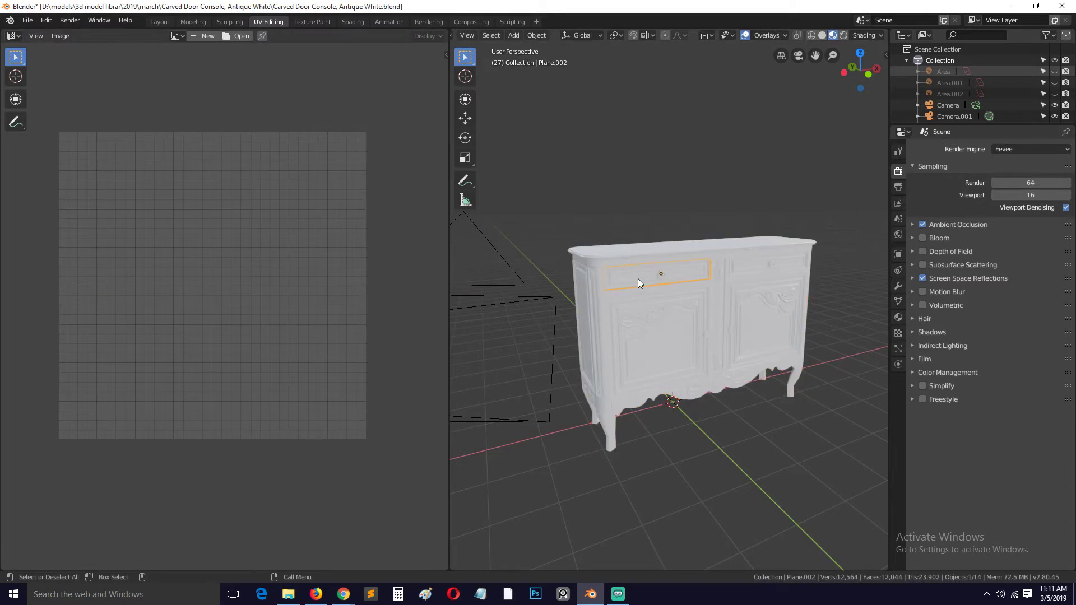
pyautogui.press('Tab')
pyautogui.press('Tab')
# Set the viewport to solid shading with the Random object color option.
pyautogui.click(865, 36)
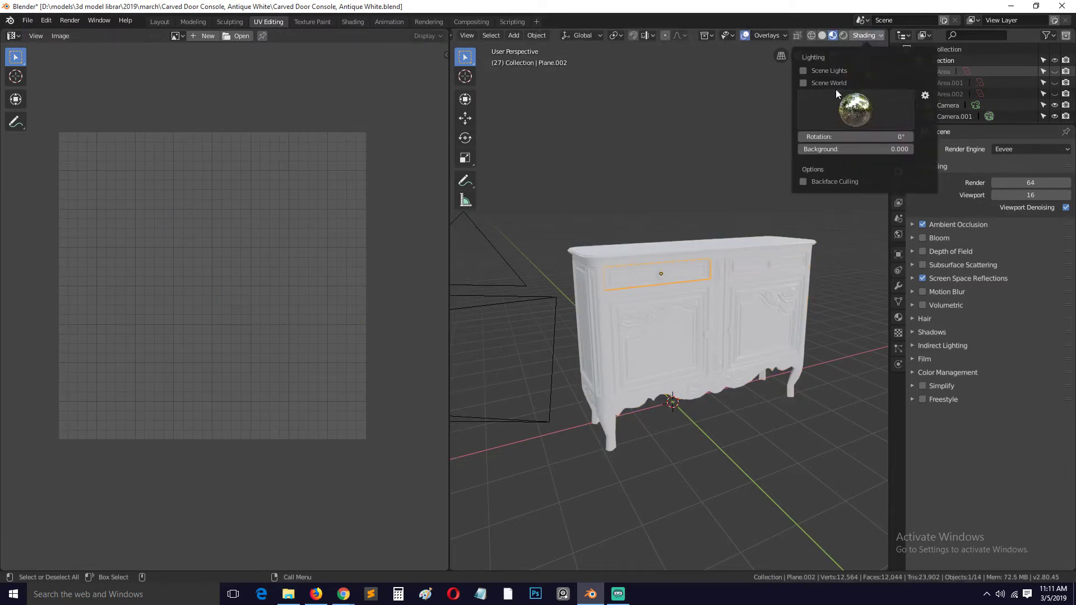
pyautogui.click(822, 35)
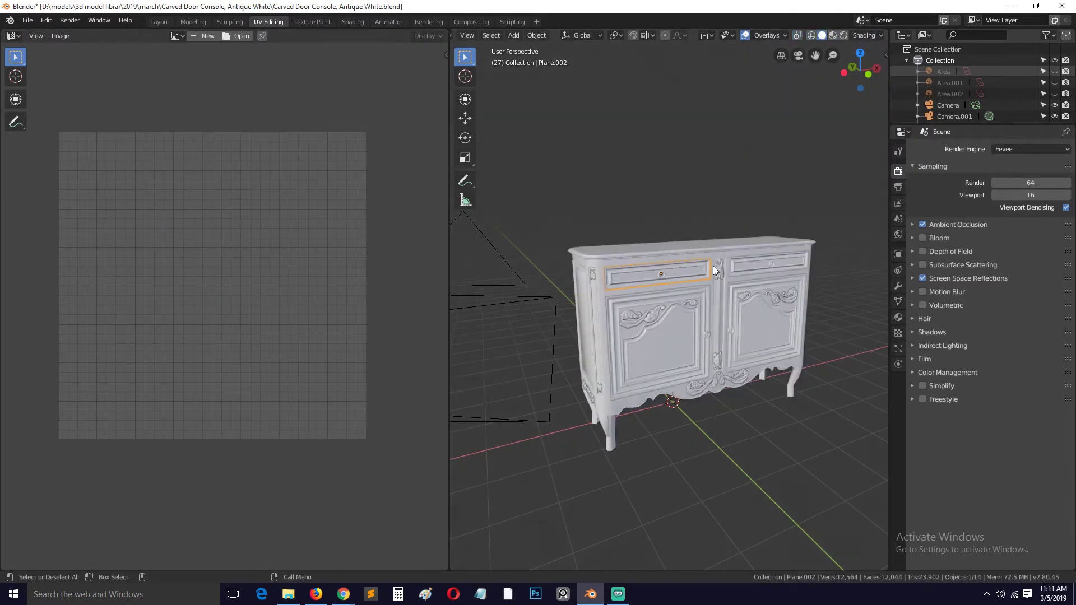
pyautogui.moveTo(713, 266); pyautogui.dragTo(727, 198, button='middle')
pyautogui.click(865, 35)
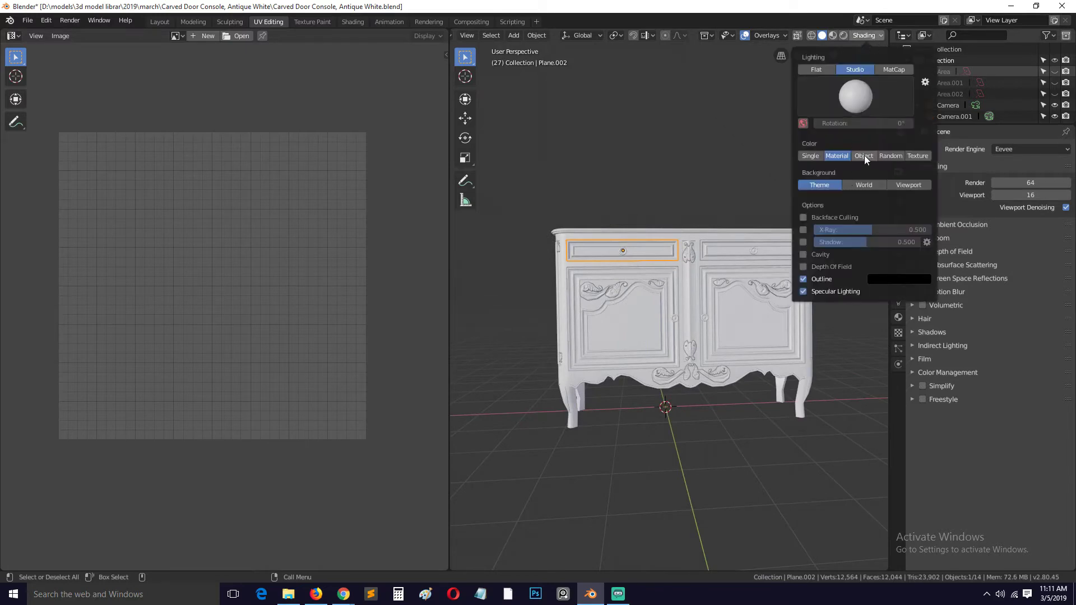
pyautogui.click(888, 155)
# Examine the UV islands of the drawer, the console body and the left door one after another.
pyautogui.moveTo(634, 250)
pyautogui.mouseDown(button='middle')
pyautogui.moveTo(695, 316)
pyautogui.moveTo(668, 318)
pyautogui.mouseUp(button='middle')
pyautogui.press('Tab')
pyautogui.press('Tab')
pyautogui.click(725, 313)
pyautogui.press('Tab')
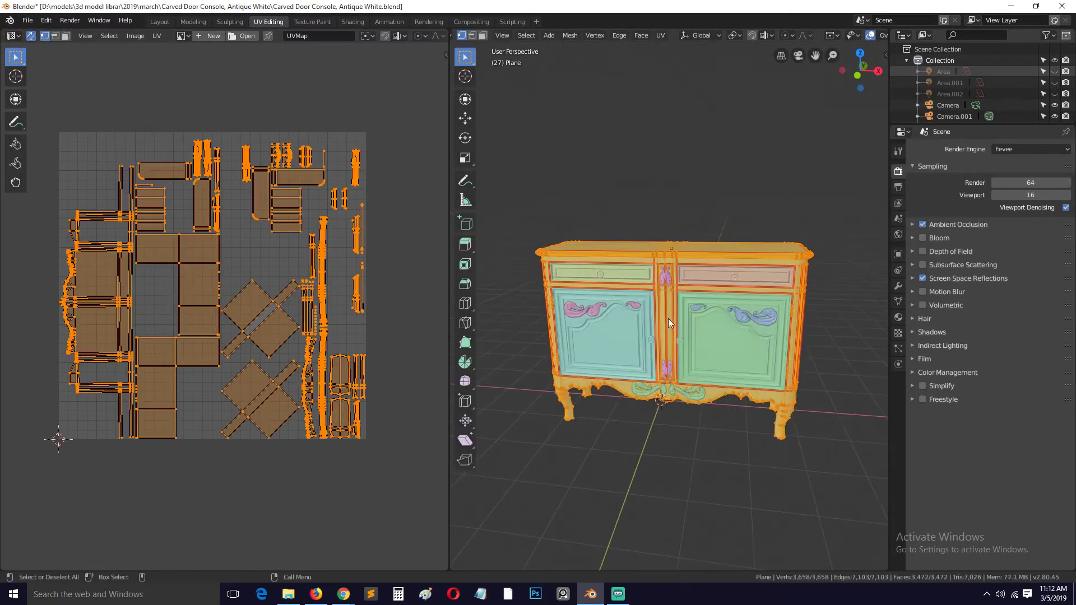
pyautogui.press('Tab')
pyautogui.click(628, 330)
pyautogui.press('Tab')
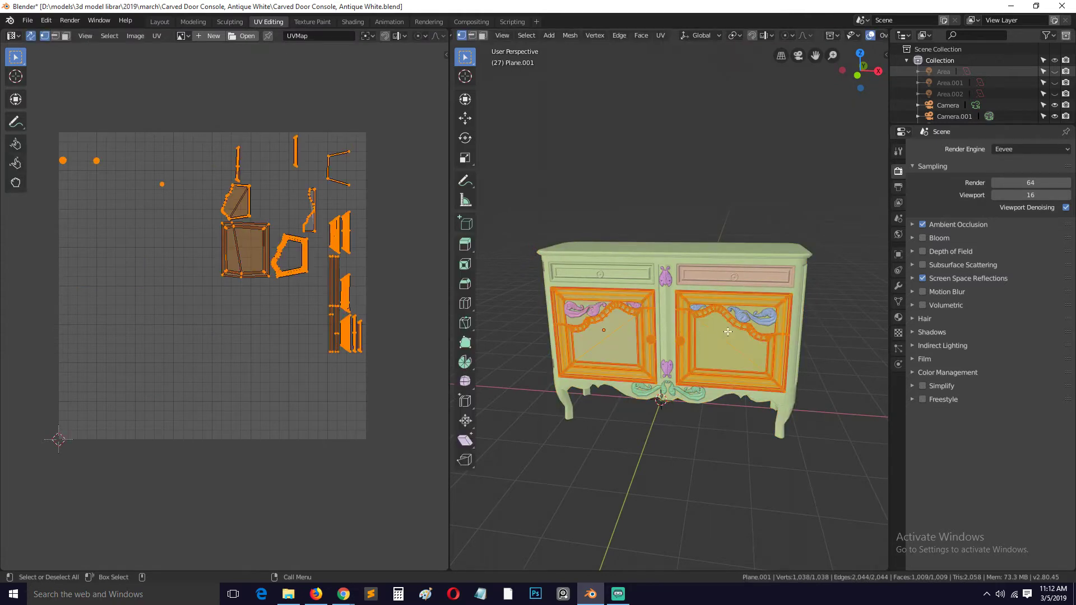
pyautogui.press('Tab')
# Check in Edit Mode whether the two doors share the same mesh and UVs, test-moving a corner vertex.
pyautogui.click(717, 327)
pyautogui.click(600, 332)
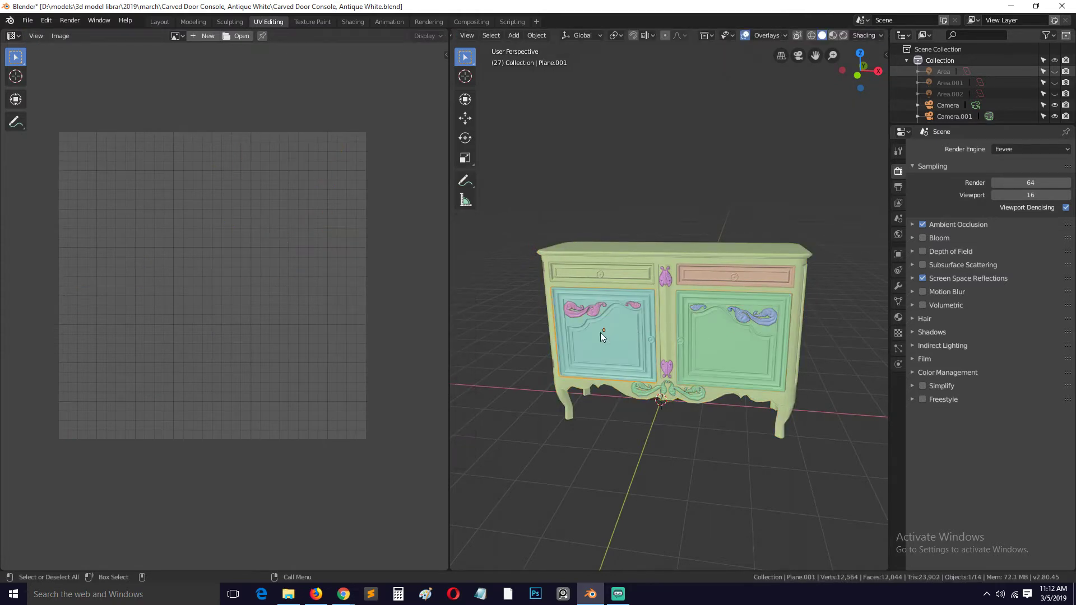
pyautogui.moveTo(675, 364); pyautogui.dragTo(738, 341, button='middle')
pyautogui.click(734, 343)
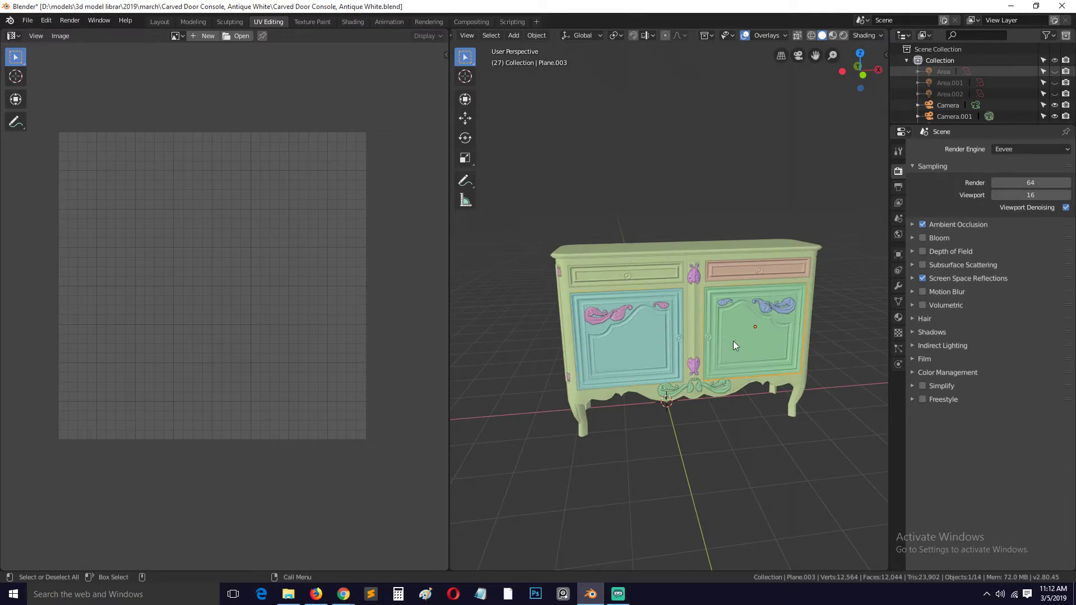
pyautogui.keyDown('shift'); pyautogui.click(644, 344); pyautogui.keyUp('shift')
pyautogui.press('Tab')
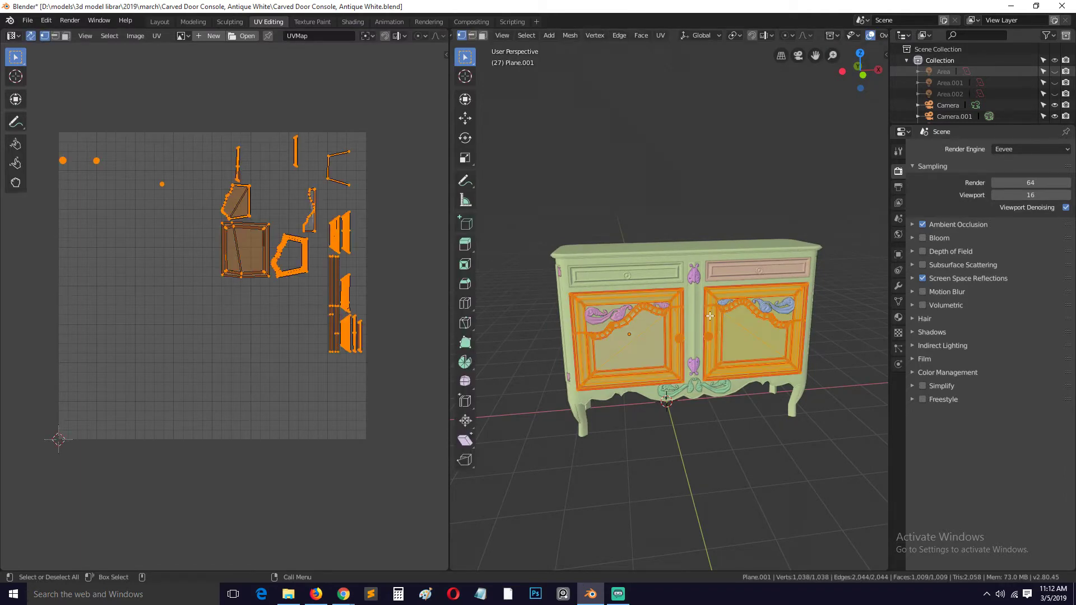
pyautogui.scroll(2, 364, 258)
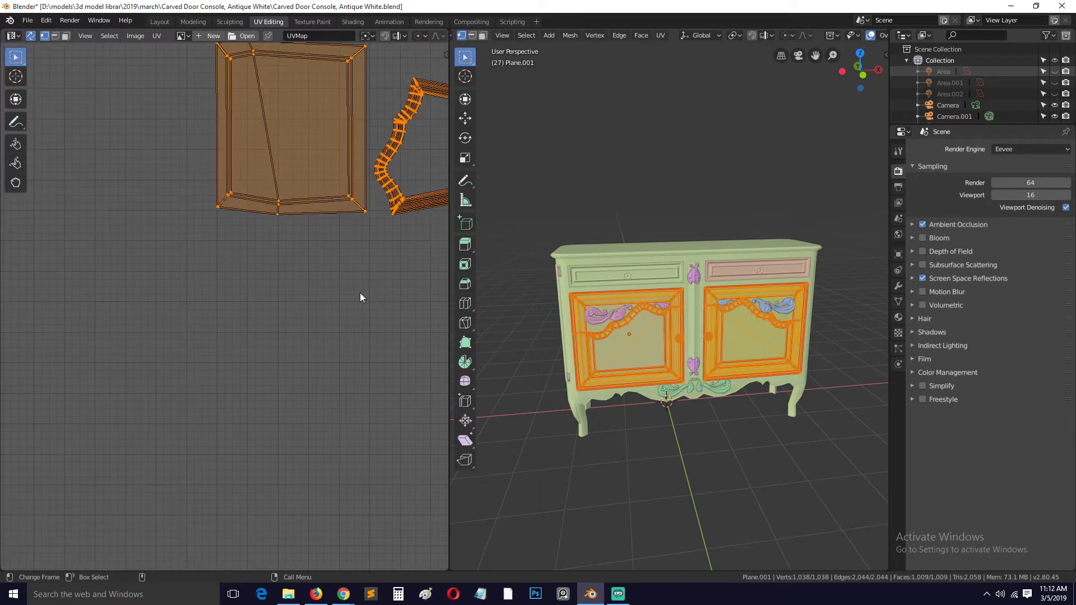
pyautogui.click(577, 386)
pyautogui.press('g')
pyautogui.press('Escape')
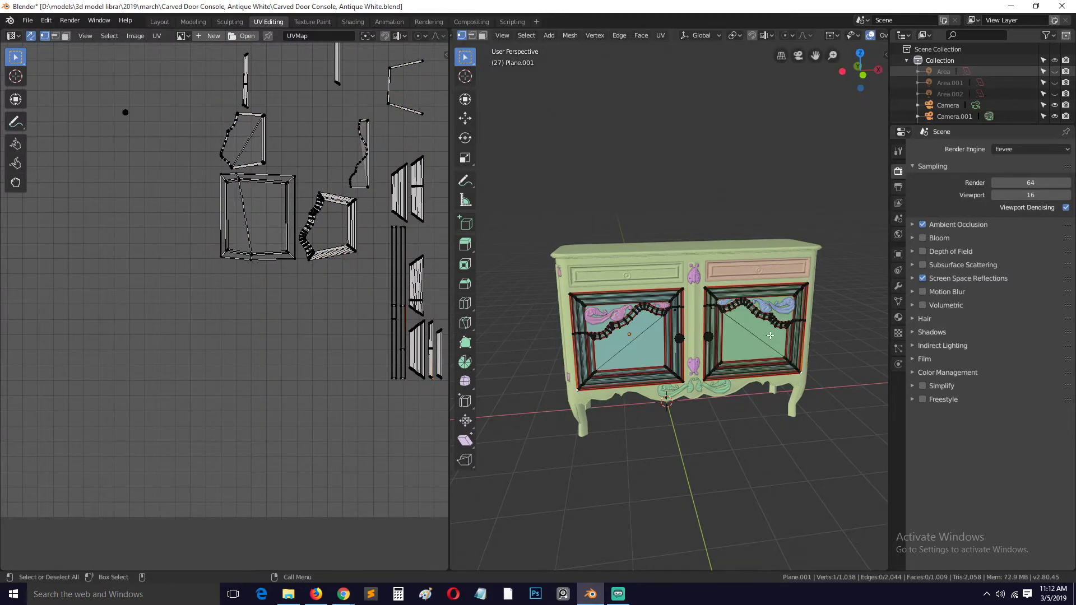
pyautogui.press('Tab')
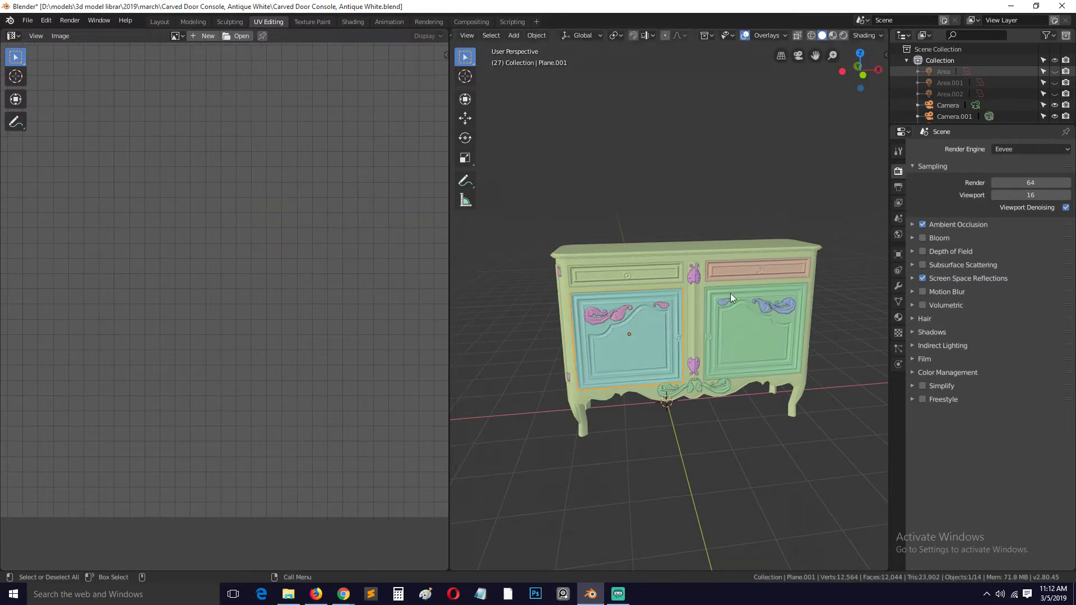
# Select all the console parts together and examine their combined UV layout in Edit Mode.
pyautogui.moveTo(535, 227); pyautogui.dragTo(839, 443)
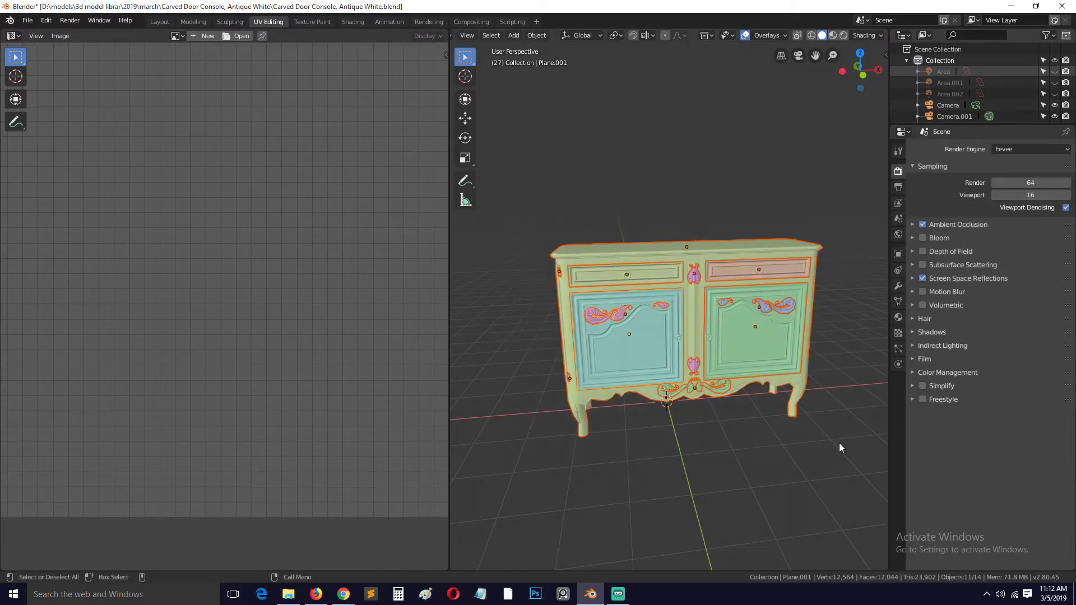
pyautogui.press('Tab')
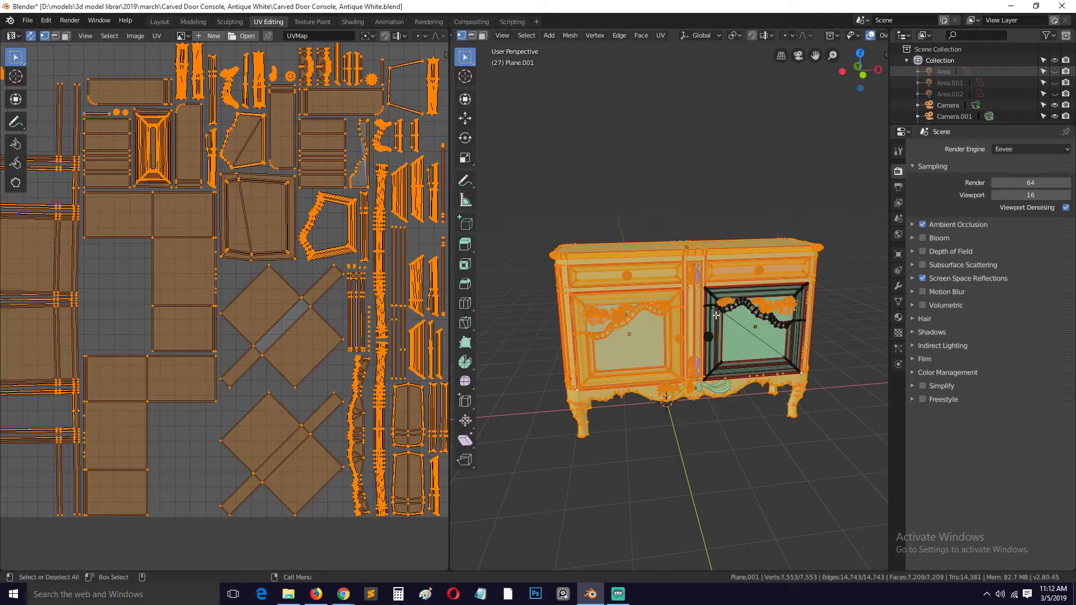
pyautogui.scroll(-3, 185, 173)
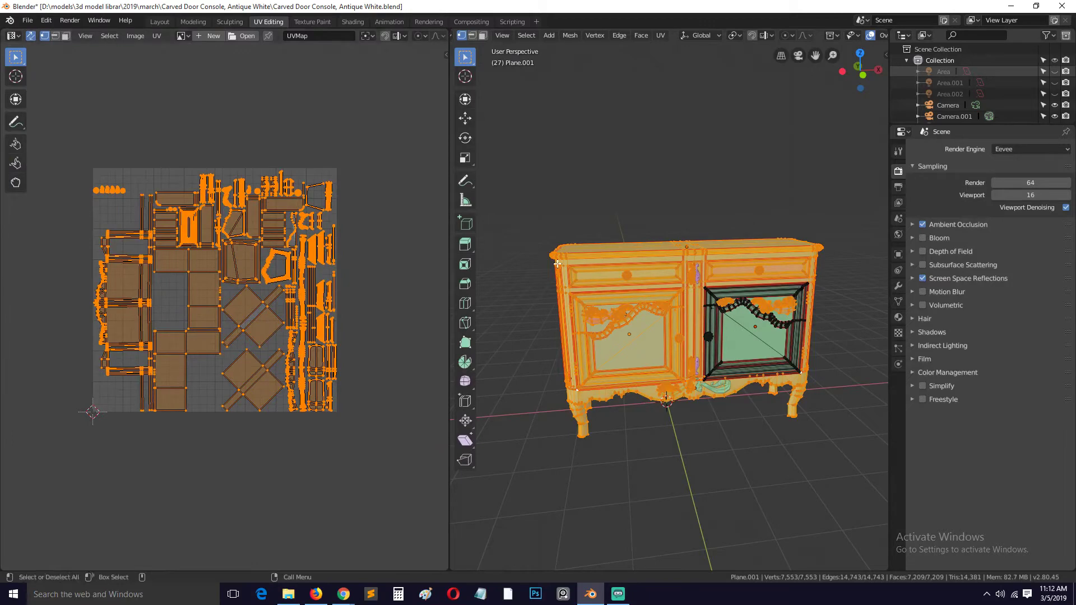
pyautogui.scroll(2, 243, 218)
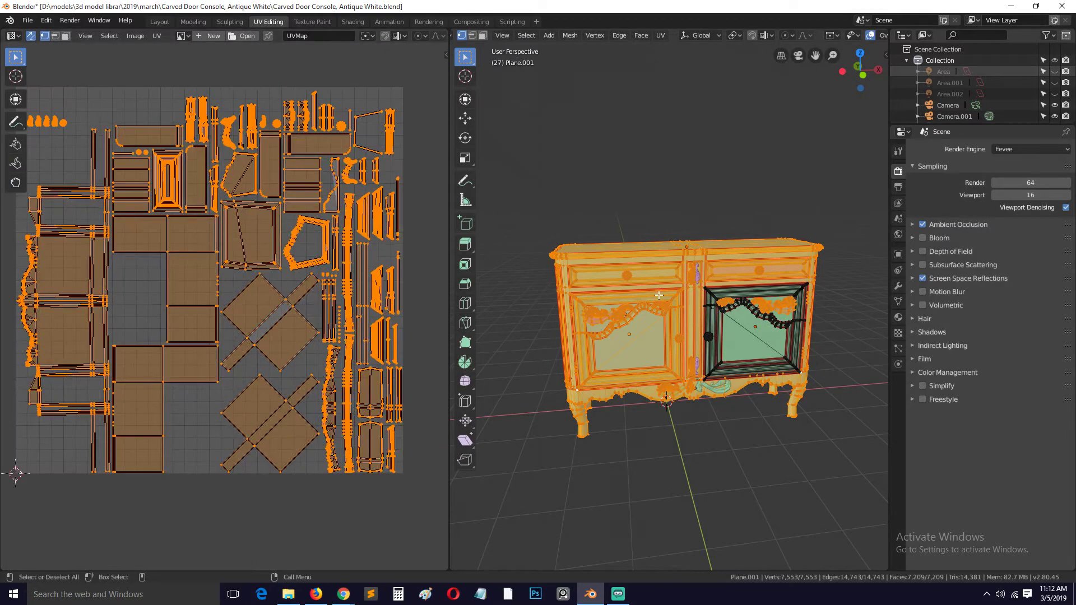
pyautogui.press('Tab')
# Examine the separate body, door and drawer parts of the console from several sides.
pyautogui.moveTo(712, 294); pyautogui.dragTo(674, 267, button='middle')
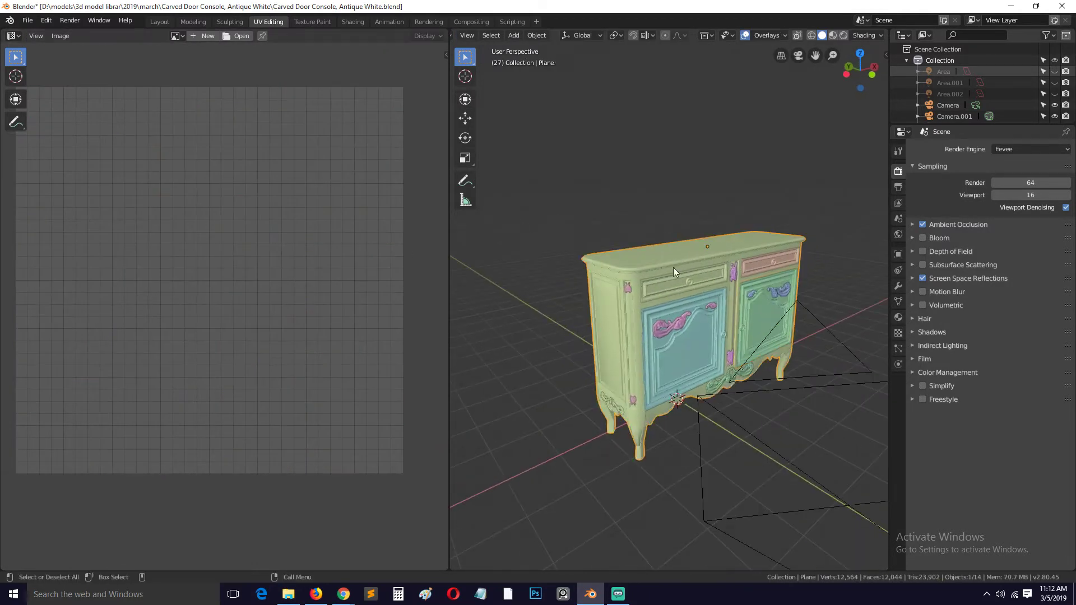
pyautogui.click(658, 387)
pyautogui.moveTo(711, 324); pyautogui.dragTo(640, 307, button='middle')
pyautogui.click(697, 327)
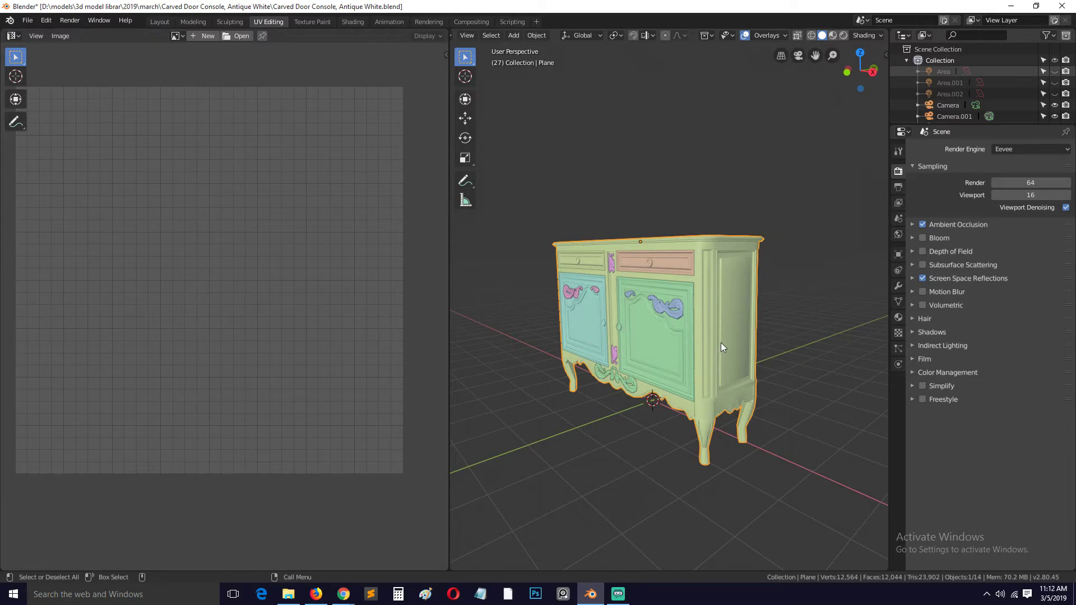
pyautogui.click(688, 317)
pyautogui.scroll(6, 697, 314)
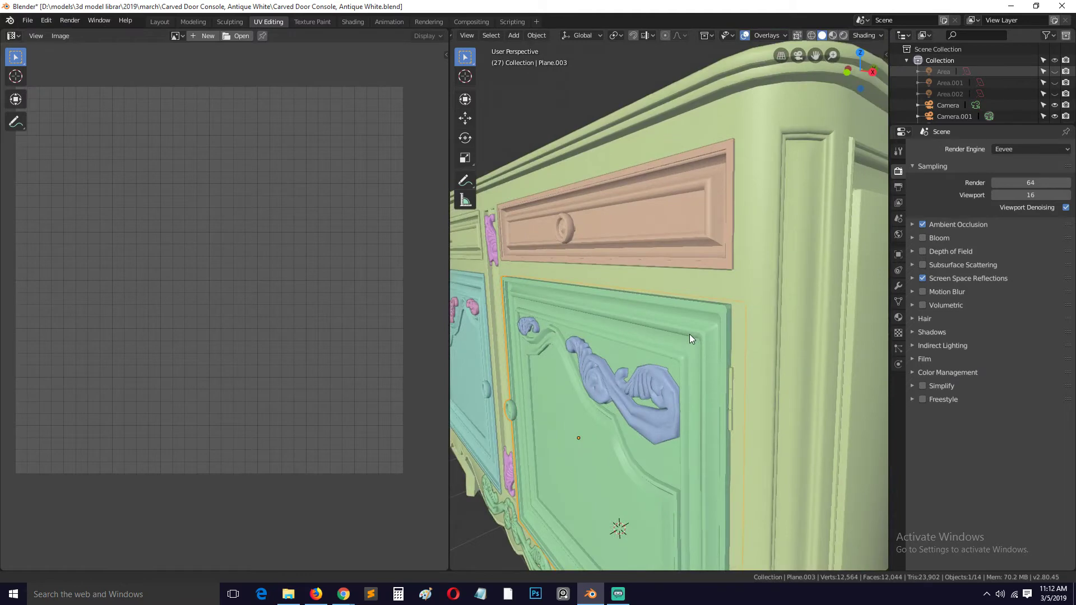
pyautogui.keyDown('shift'); pyautogui.moveTo(689, 334); pyautogui.dragTo(725, 197, button='middle'); pyautogui.keyUp('shift')
pyautogui.keyDown('shift'); pyautogui.moveTo(741, 288); pyautogui.dragTo(738, 379, button='middle'); pyautogui.keyUp('shift')
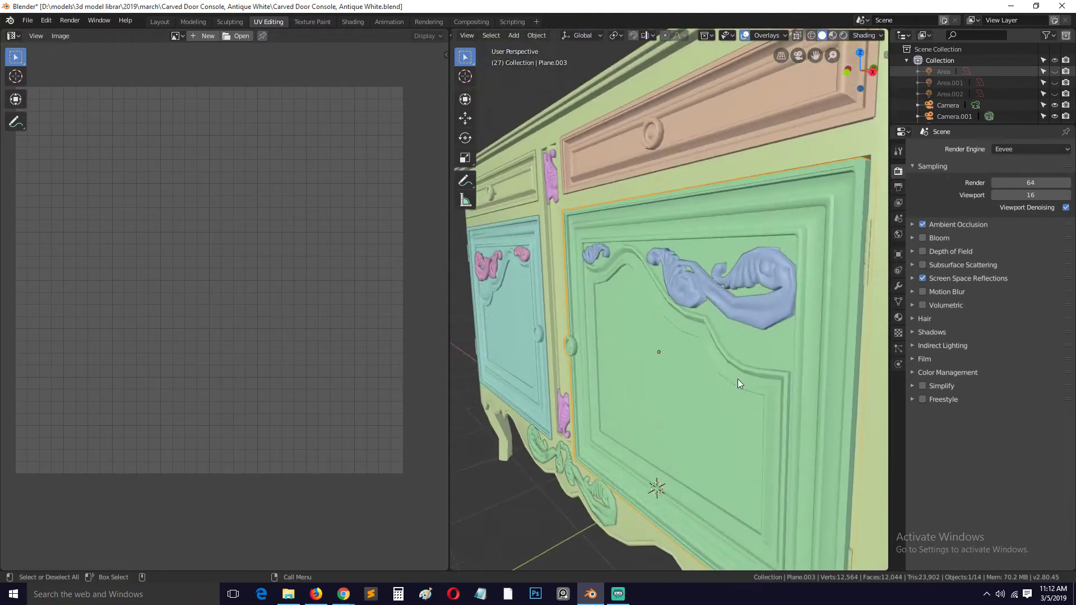
pyautogui.click(733, 299)
pyautogui.click(644, 130)
pyautogui.scroll(-4, 627, 207)
pyautogui.moveTo(624, 218); pyautogui.dragTo(740, 257, button='middle')
pyautogui.click(641, 245)
pyautogui.click(666, 336)
pyautogui.moveTo(524, 220); pyautogui.dragTo(620, 194, button='middle')
pyautogui.scroll(-3, 754, 203)
# Open the Shading workspace and compare the console model with the worn paint and carving details in the home-design.jpg reference.
pyautogui.click(350, 22)
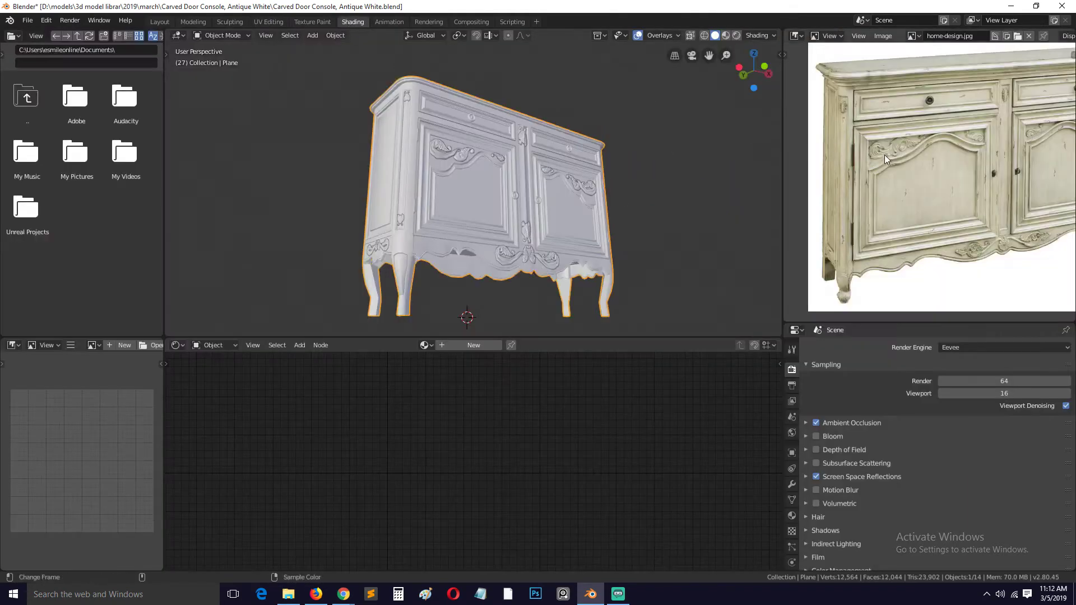
pyautogui.click(661, 184)
pyautogui.moveTo(661, 184); pyautogui.dragTo(648, 220, button='middle')
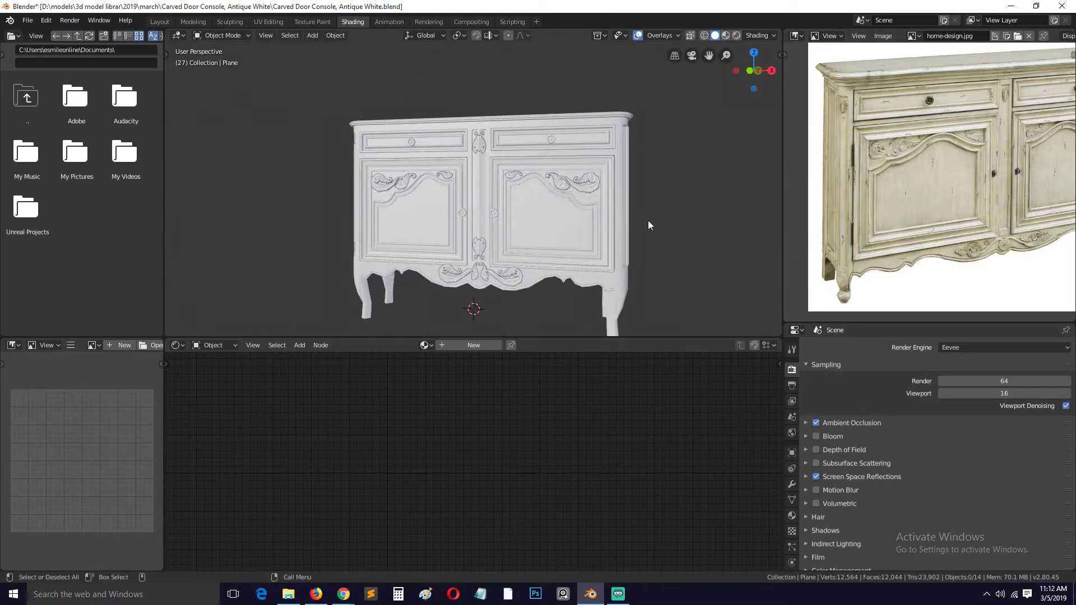
pyautogui.scroll(3, 869, 182)
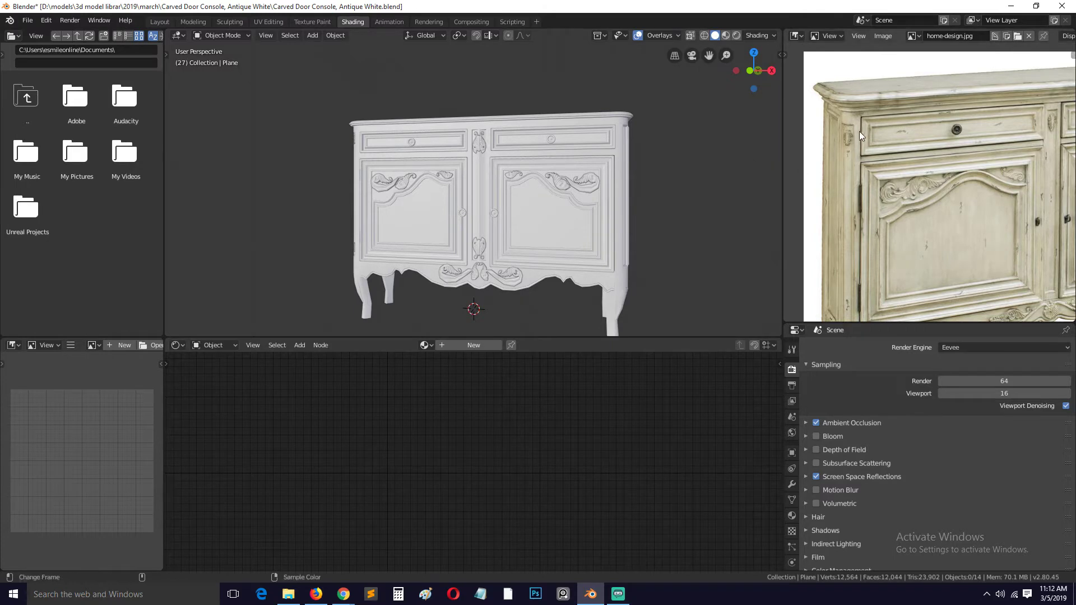
pyautogui.scroll(1, 877, 183)
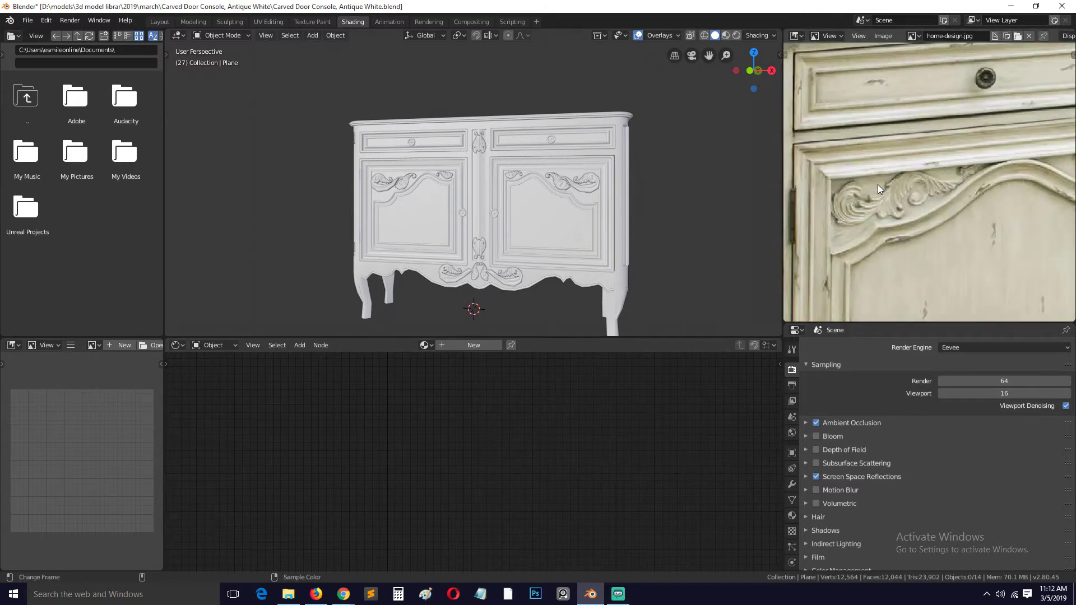
pyautogui.scroll(2, 844, 180)
pyautogui.scroll(-2, 903, 180)
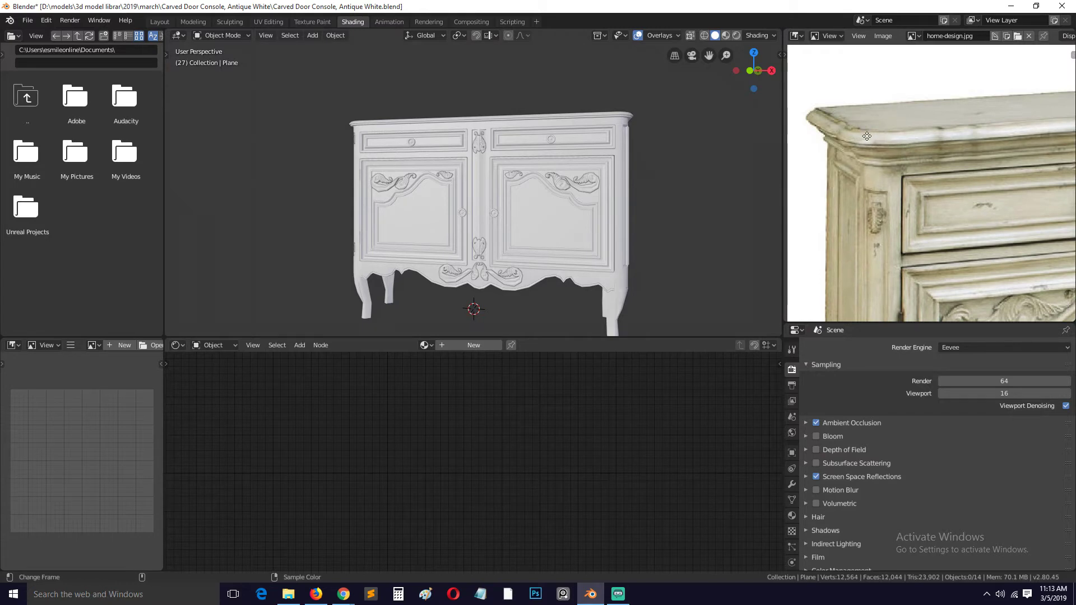
pyautogui.moveTo(950, 133); pyautogui.dragTo(928, 126, button='middle')
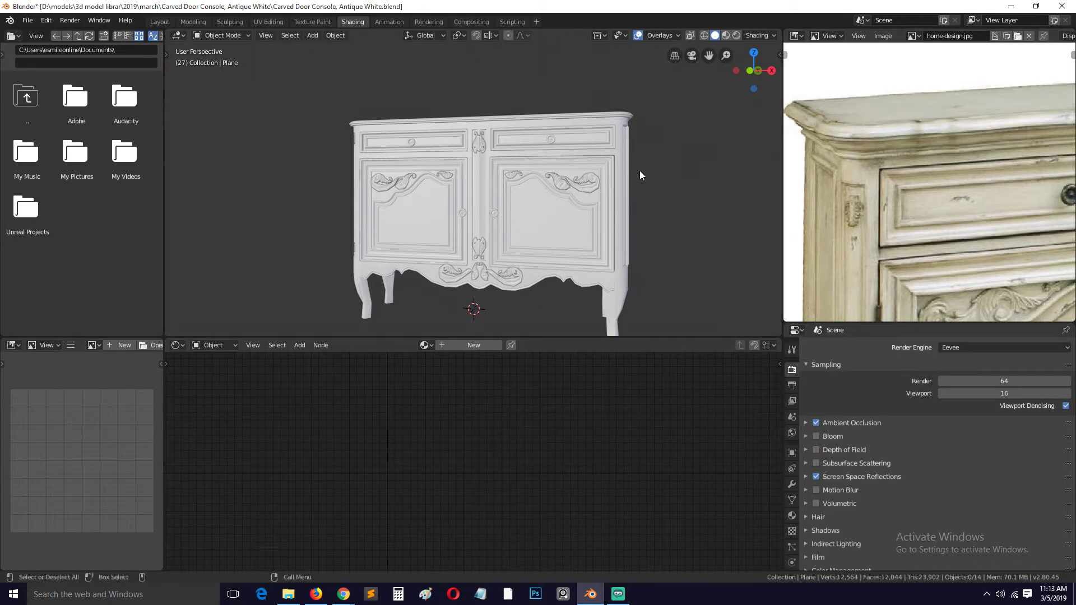
pyautogui.scroll(3, 569, 166)
pyautogui.scroll(-3, 561, 177)
pyautogui.moveTo(561, 176); pyautogui.dragTo(520, 174, button='middle')
pyautogui.scroll(-2, 525, 170)
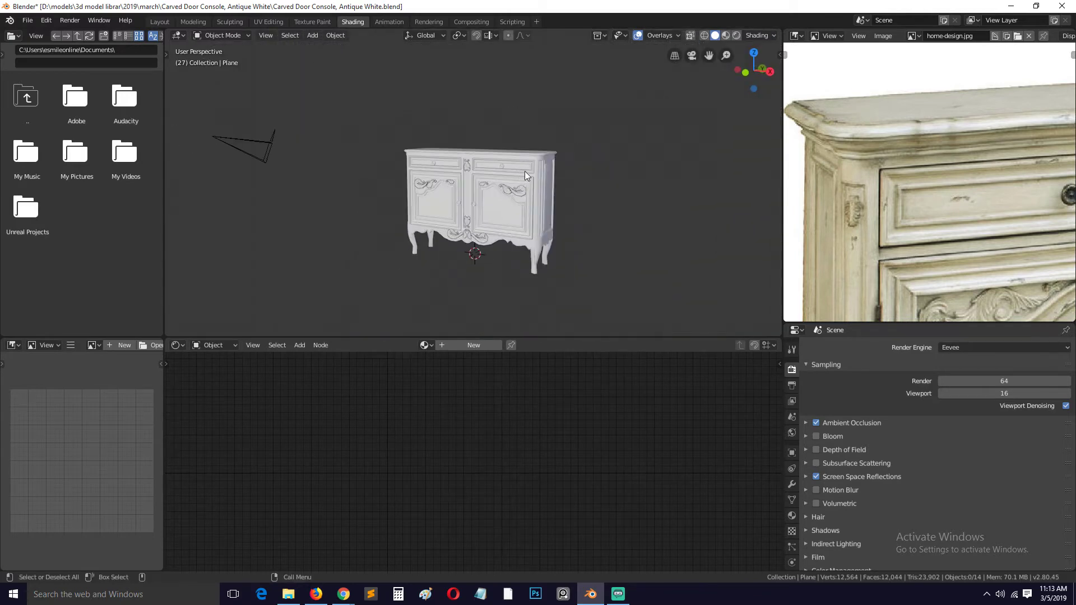
pyautogui.scroll(2, 524, 172)
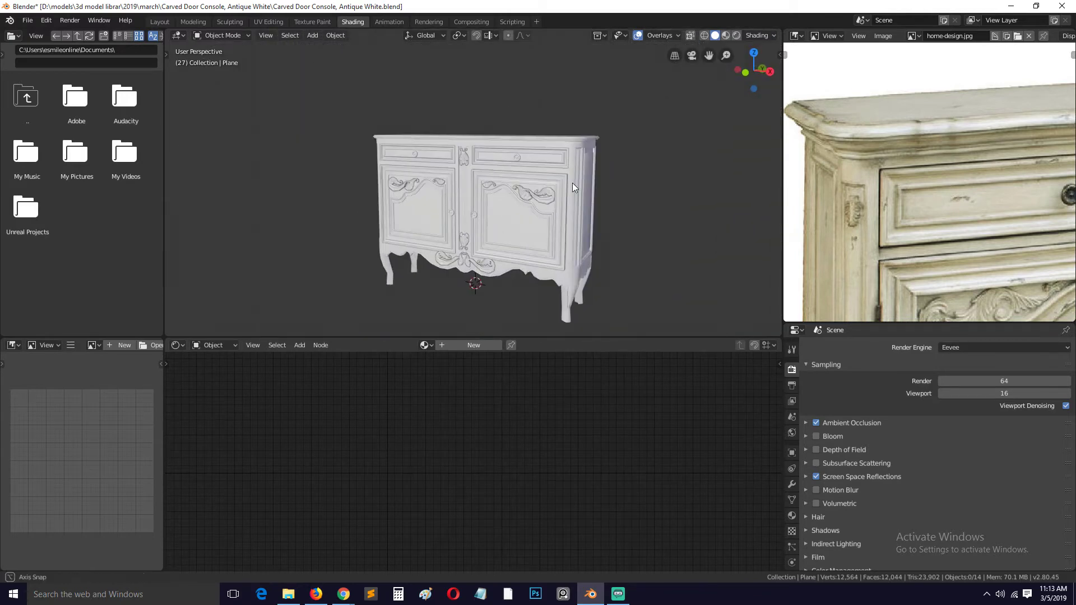
pyautogui.moveTo(573, 183); pyautogui.dragTo(577, 176, button='middle')
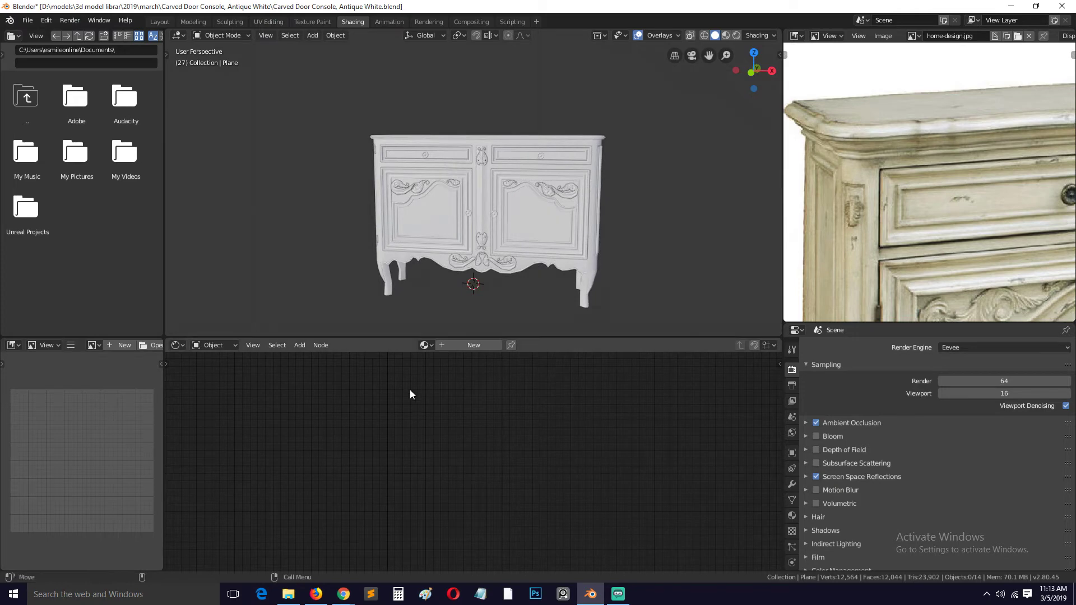
# Inspect the meshes of the console body and the right door one after the other in Edit Mode.
pyautogui.click(391, 209)
pyautogui.press('Tab')
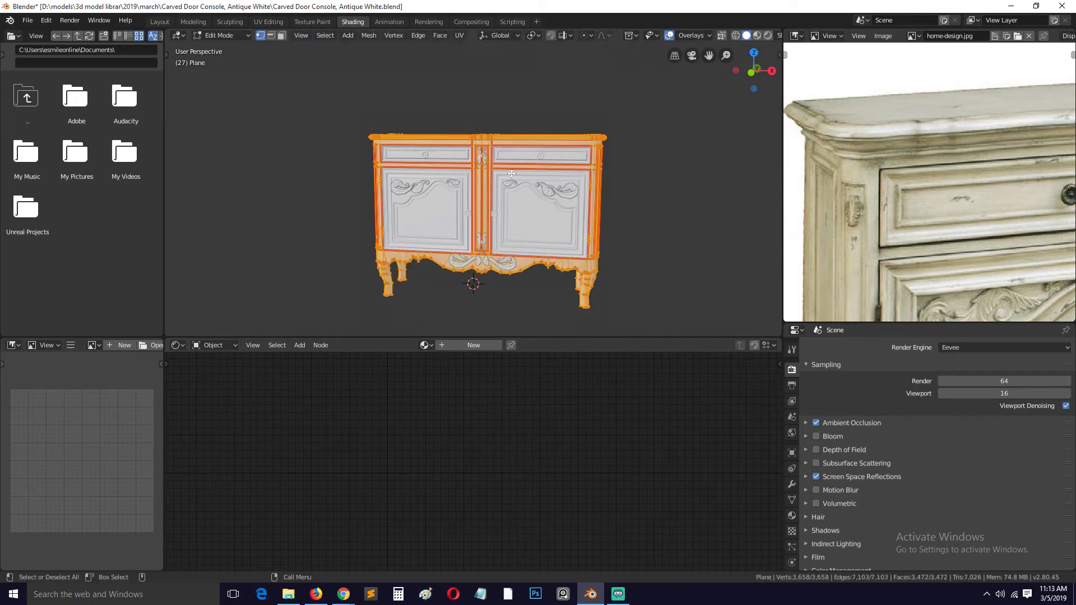
pyautogui.press('Tab')
pyautogui.click(533, 200)
pyautogui.press('Tab')
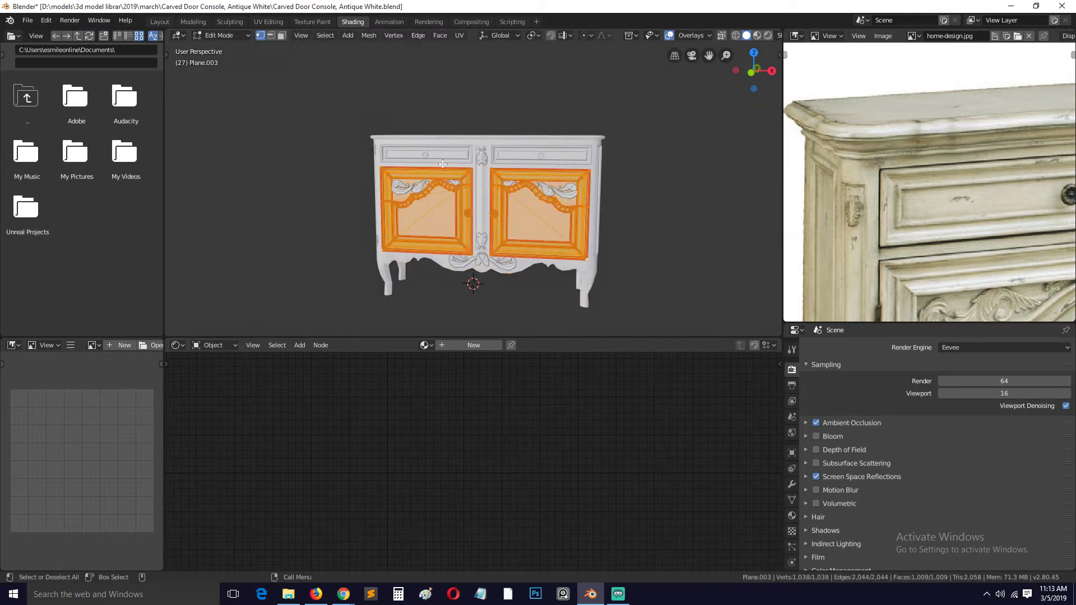
pyautogui.press('Tab')
# Return to the UV Editing workspace, turn off UV sync selection and select the whole door mesh.
pyautogui.click(270, 21)
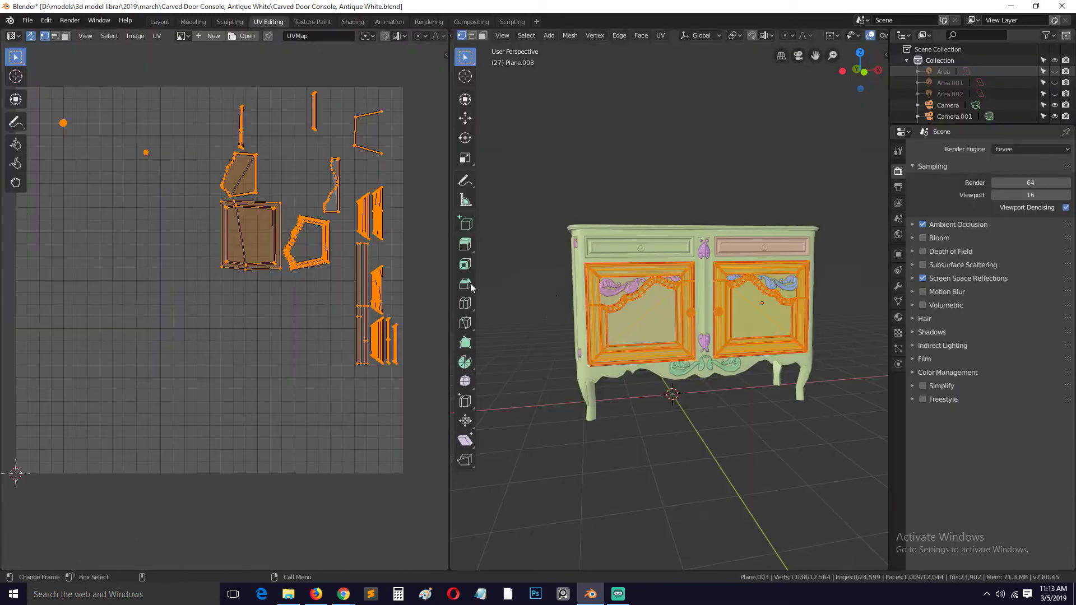
pyautogui.scroll(4, 265, 216)
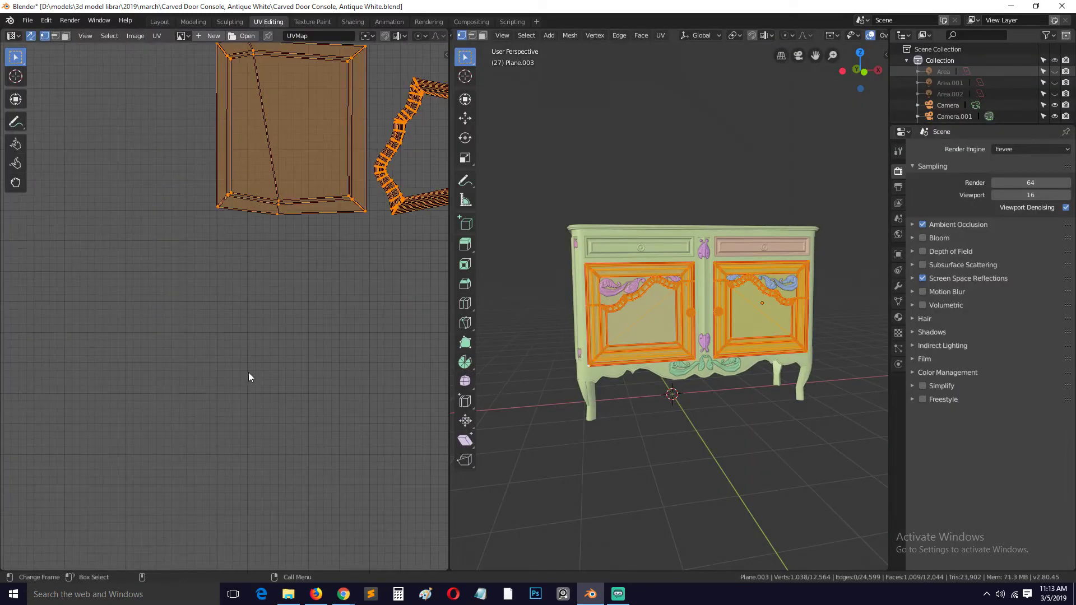
pyautogui.moveTo(272, 231); pyautogui.dragTo(249, 450, button='middle')
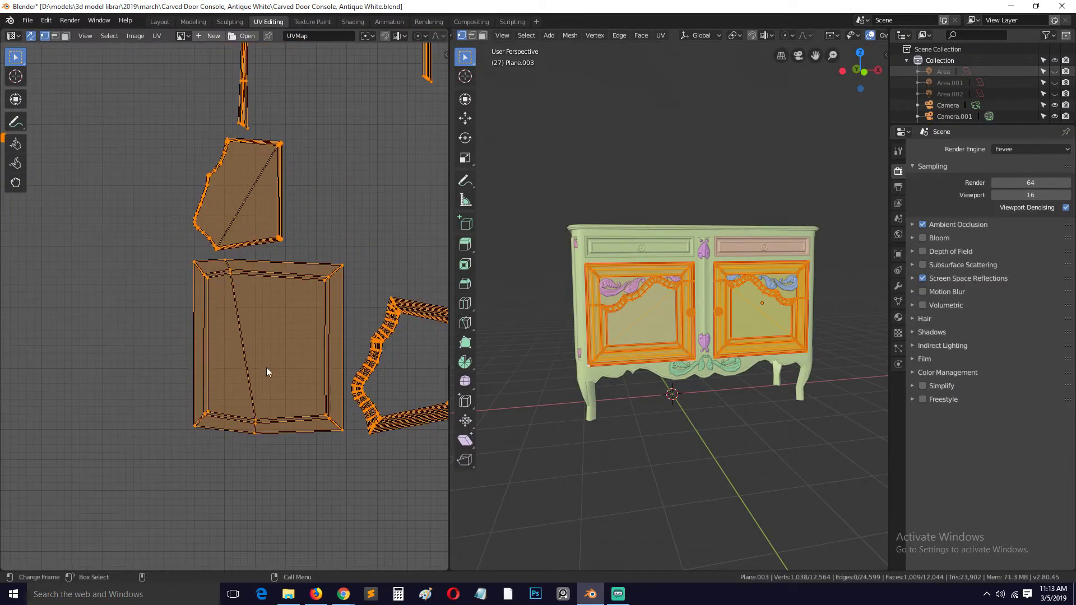
pyautogui.click(280, 291)
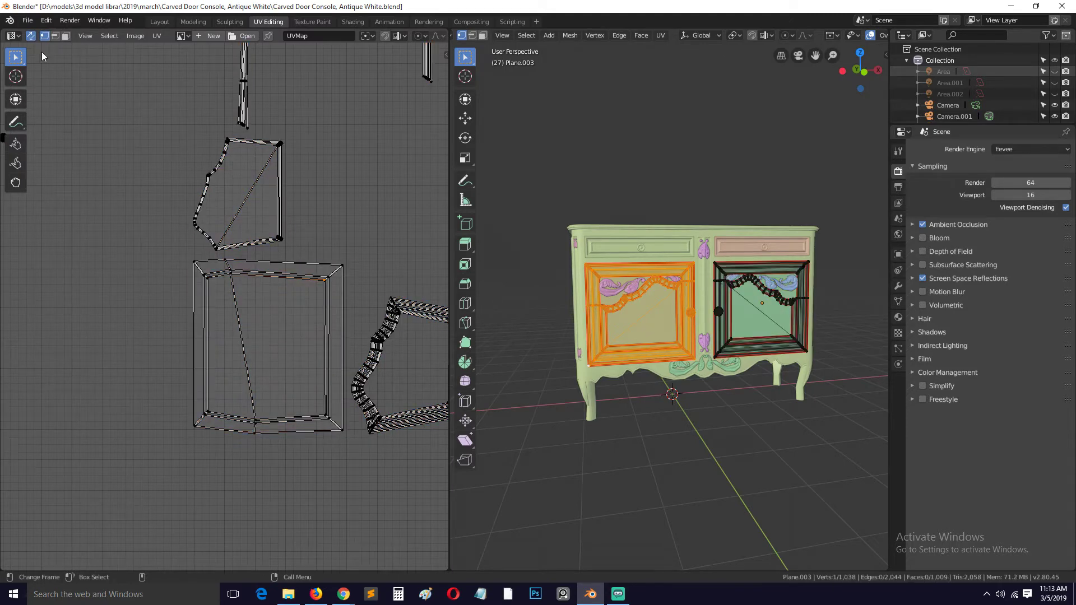
pyautogui.click(31, 36)
pyautogui.press('a')
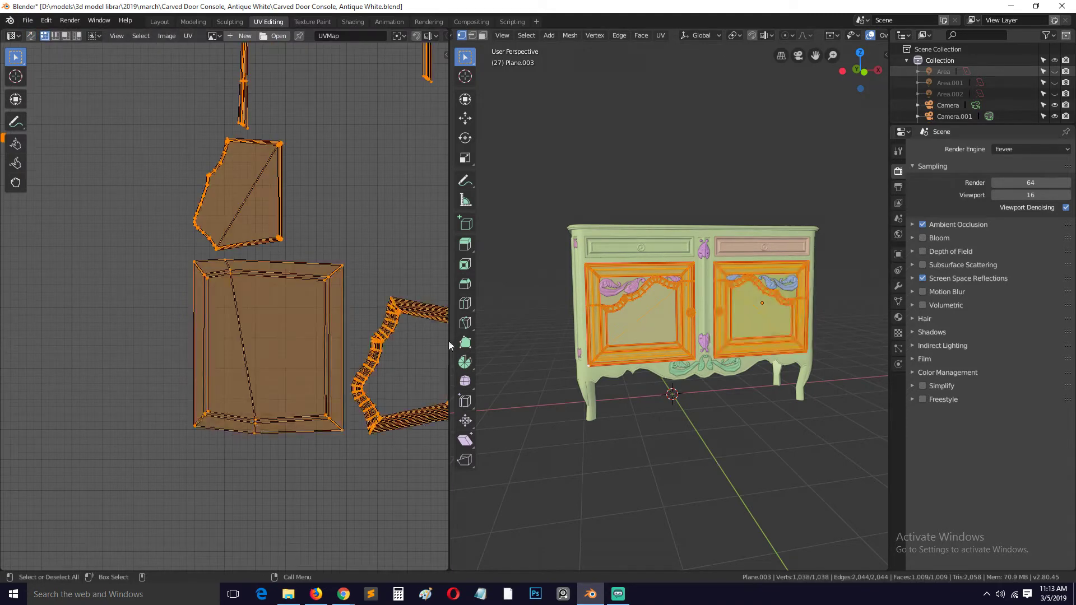
pyautogui.click(386, 318)
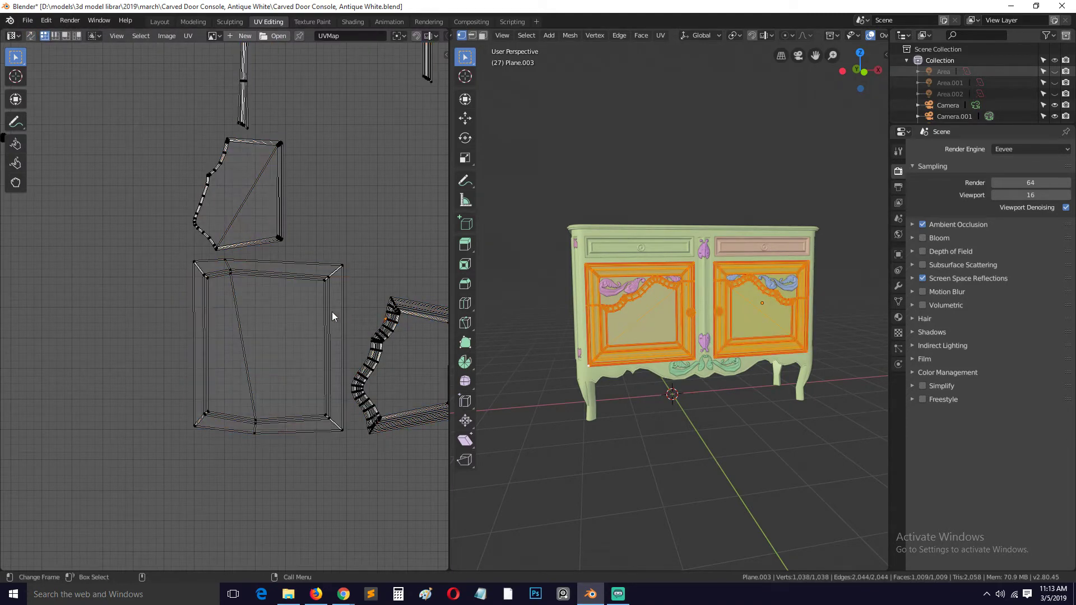
# Set UV selection to island mode and test-move the large rectangular door panel island, undoing the move.
pyautogui.click(77, 36)
pyautogui.click(261, 294)
pyautogui.moveTo(276, 372); pyautogui.dragTo(278, 274)
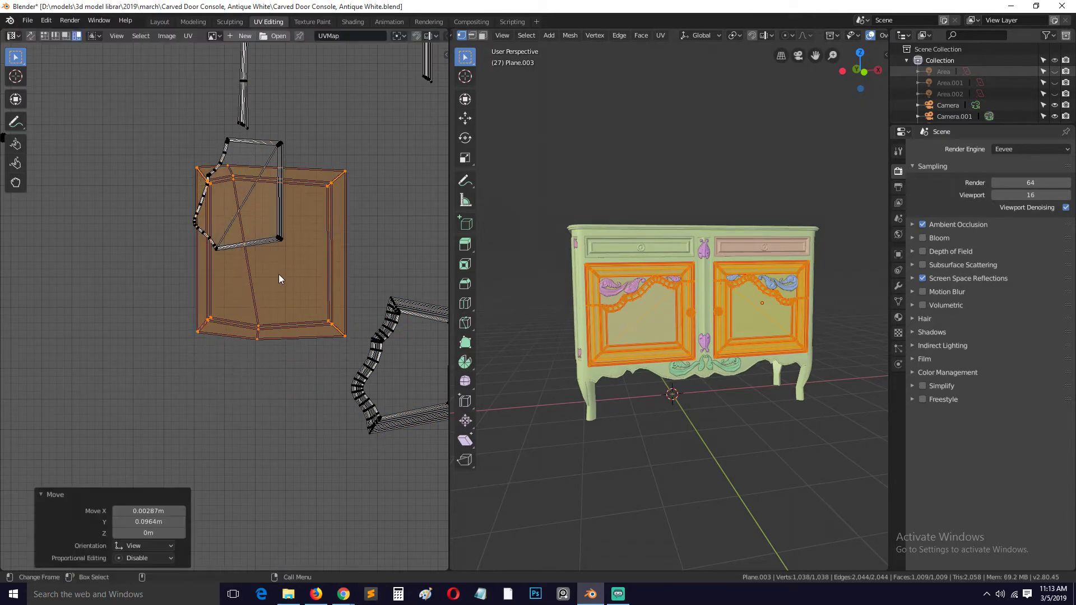
pyautogui.hotkey('ctrl', 'z')
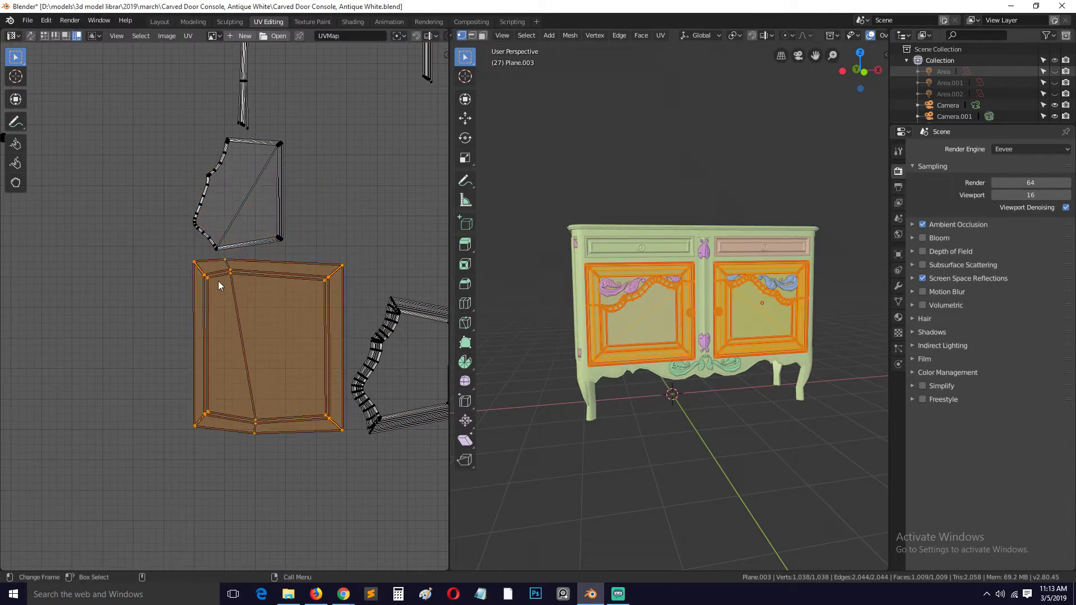
# Select all of the door's UV islands and return to Object Mode.
pyautogui.scroll(3, 270, 265)
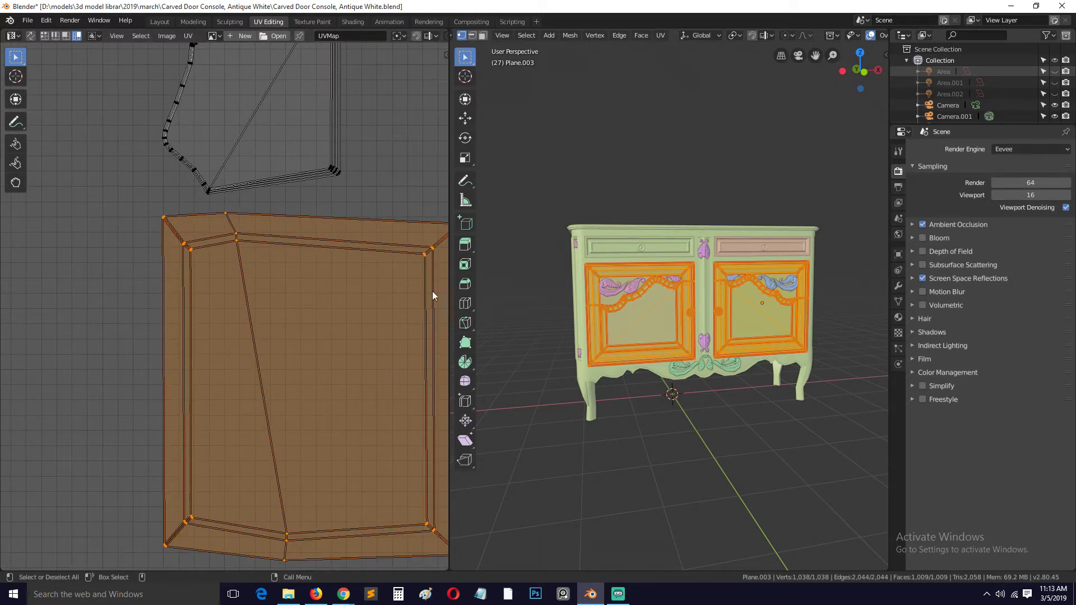
pyautogui.press('a')
pyautogui.scroll(-5, 285, 200)
pyautogui.press('Tab')
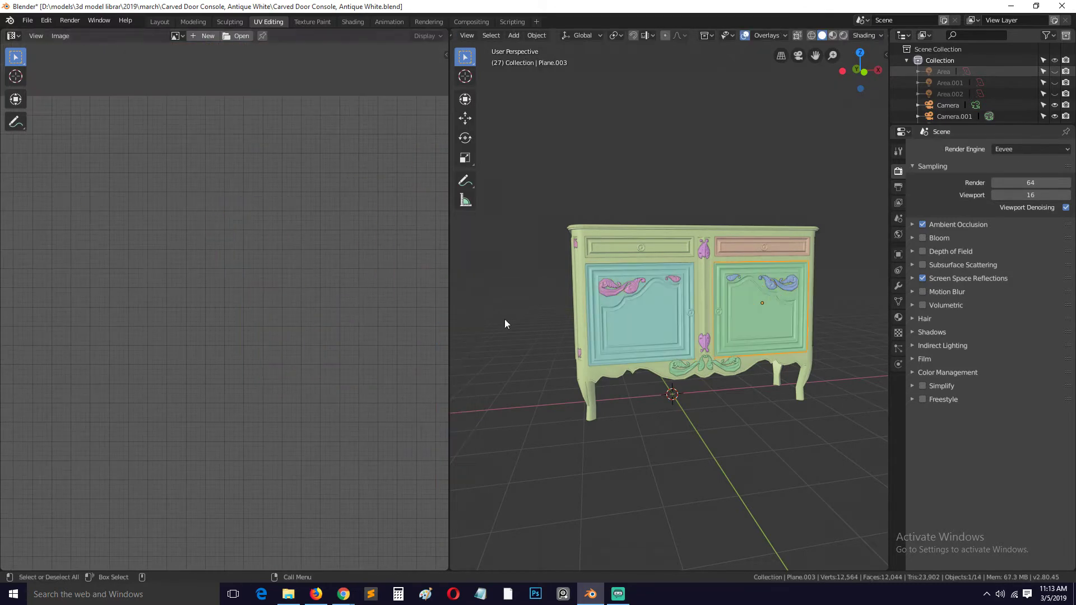
pyautogui.press('Tab')
pyautogui.press('Tab')
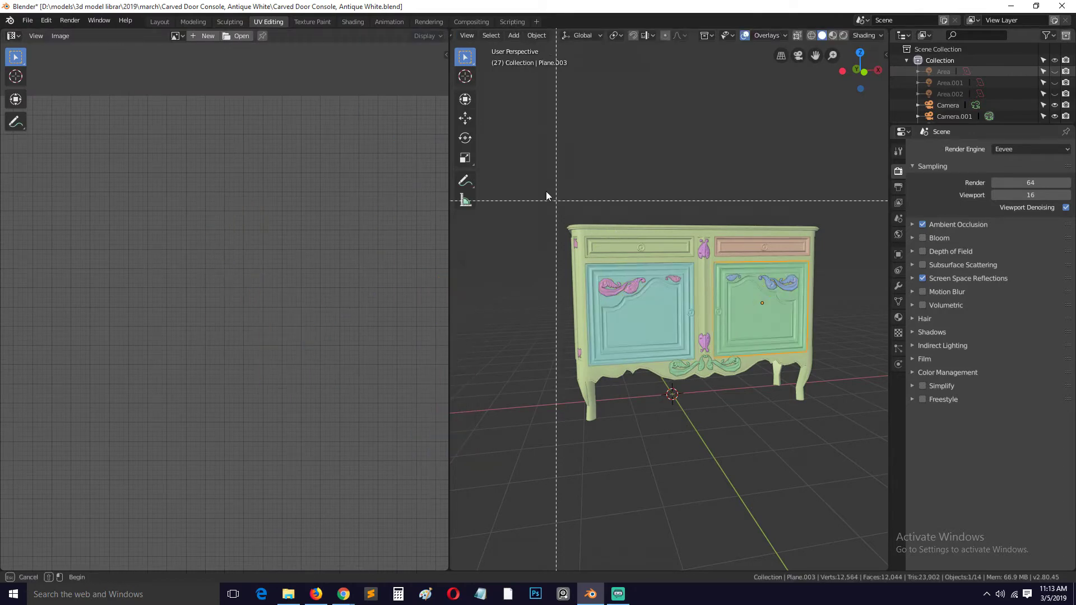
# Select all the console parts and pack all their UV islands together with rotation enabled and a 0.010 margin.
pyautogui.moveTo(521, 162); pyautogui.dragTo(830, 452)
pyautogui.press('Tab')
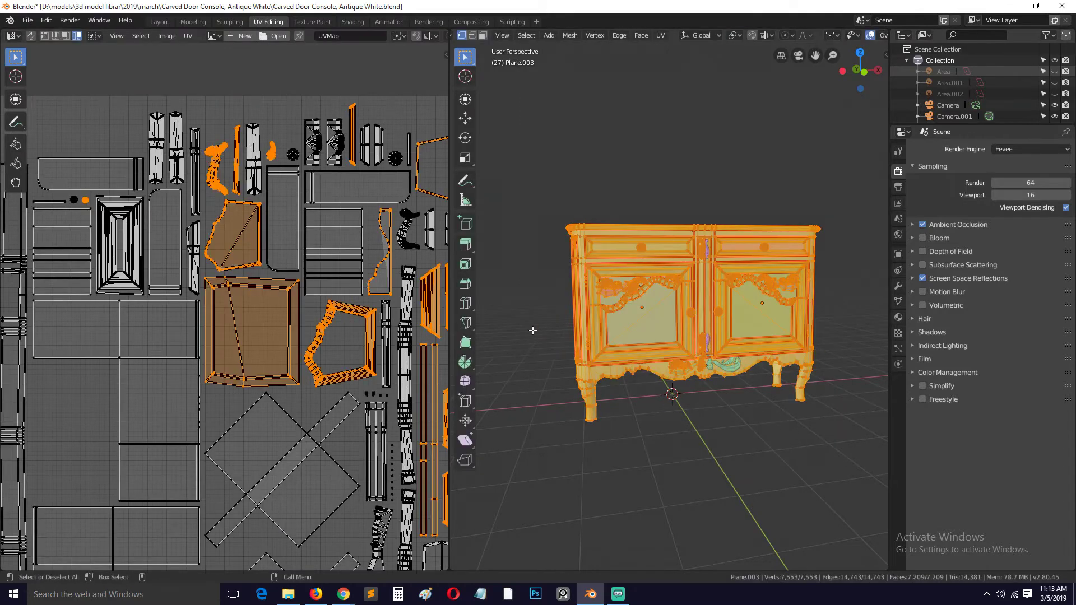
pyautogui.press('a')
pyautogui.press('Home')
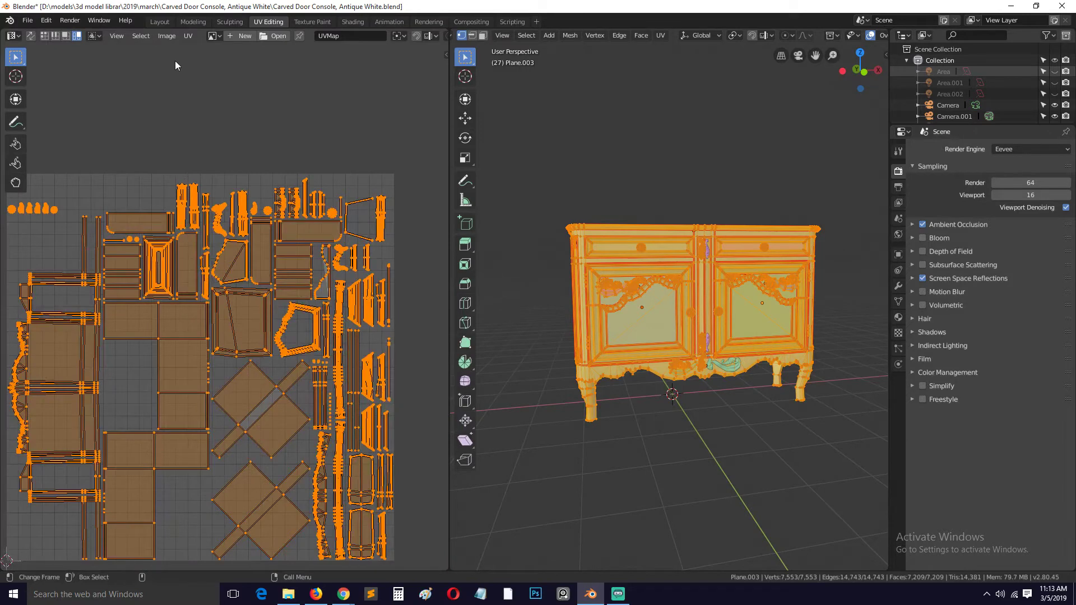
pyautogui.click(189, 37)
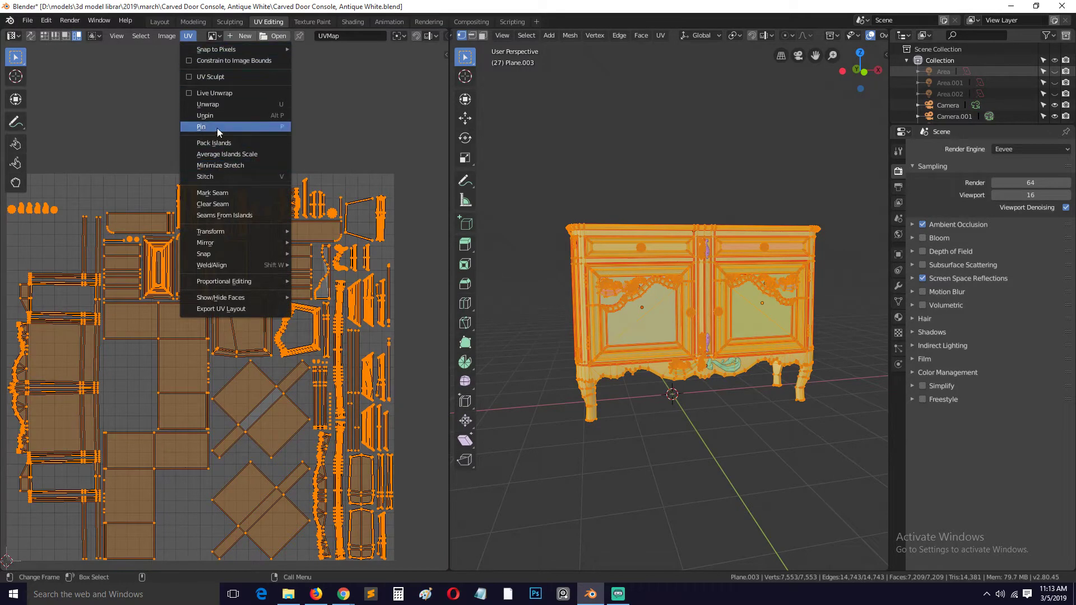
pyautogui.click(218, 144)
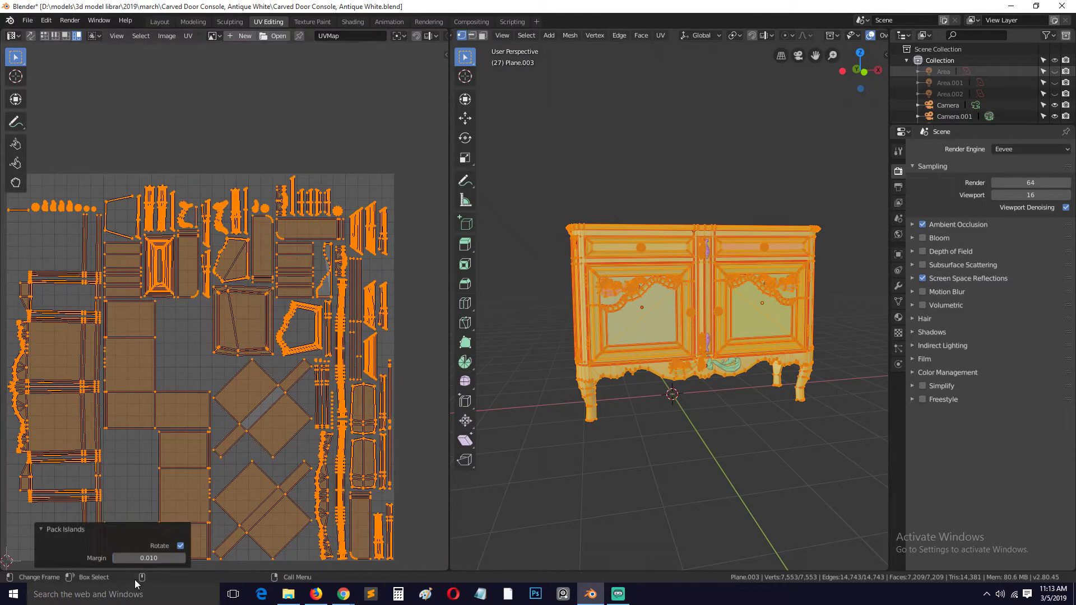
pyautogui.moveTo(153, 552)
pyautogui.mouseDown()
pyautogui.moveTo(181, 552)
pyautogui.moveTo(157, 552)
pyautogui.mouseUp()
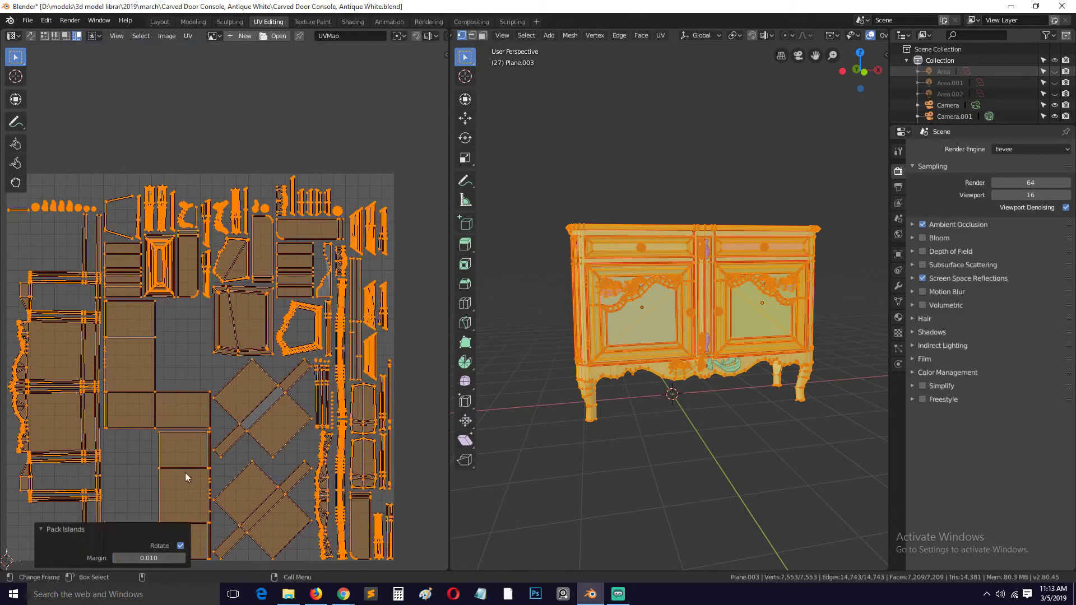
# Undo the shared island packing and return to Object Mode.
pyautogui.hotkey('ctrl', 'z')
pyautogui.hotkey('ctrl', 'z')
pyautogui.hotkey('ctrl', 'z')
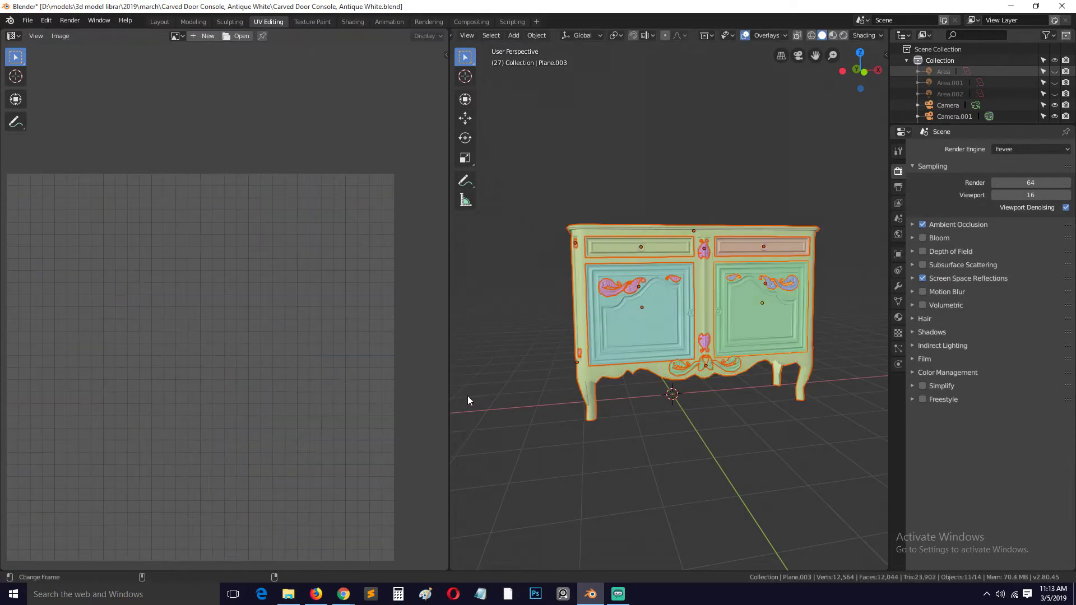
pyautogui.hotkey('ctrl', 'shift', 'z')
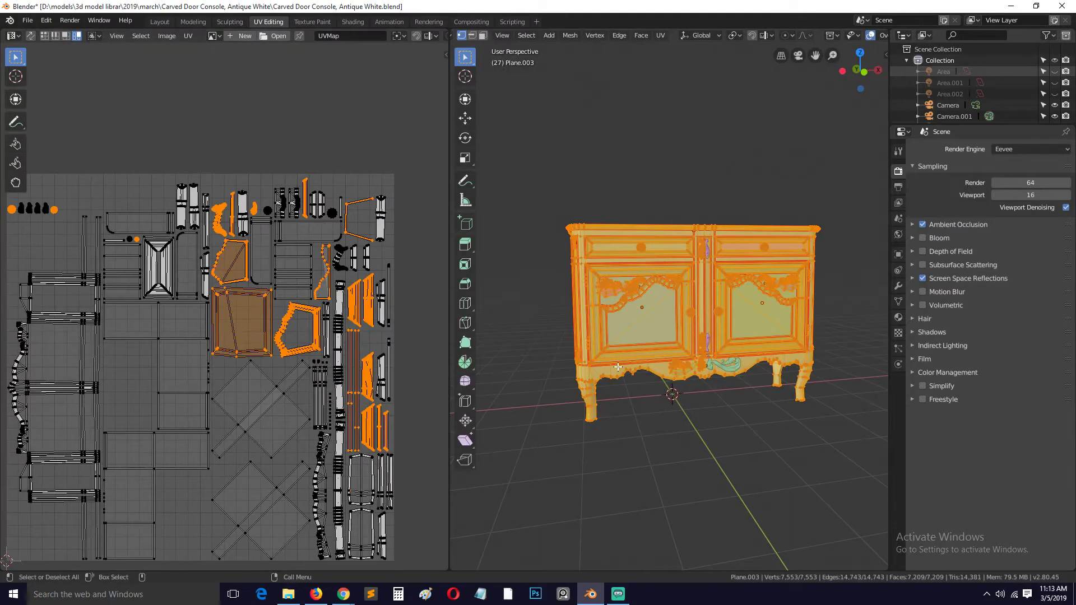
pyautogui.hotkey('ctrl', 'z')
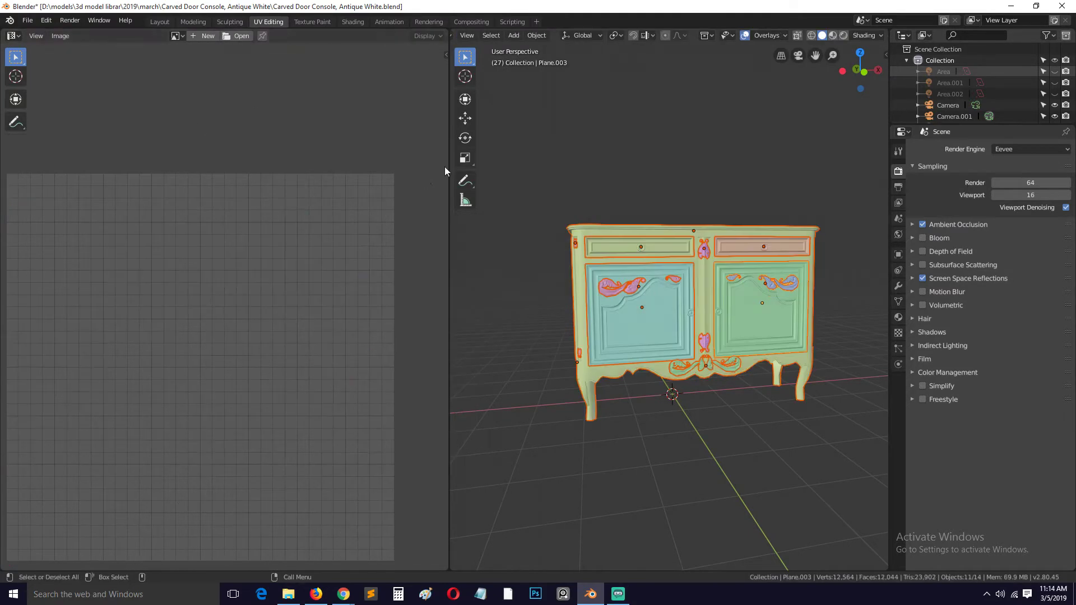
# Reopen the recent file Carved Door Console, Antique White.blend, discarding the unsaved UV changes.
pyautogui.click(29, 21)
pyautogui.moveTo(102, 58)
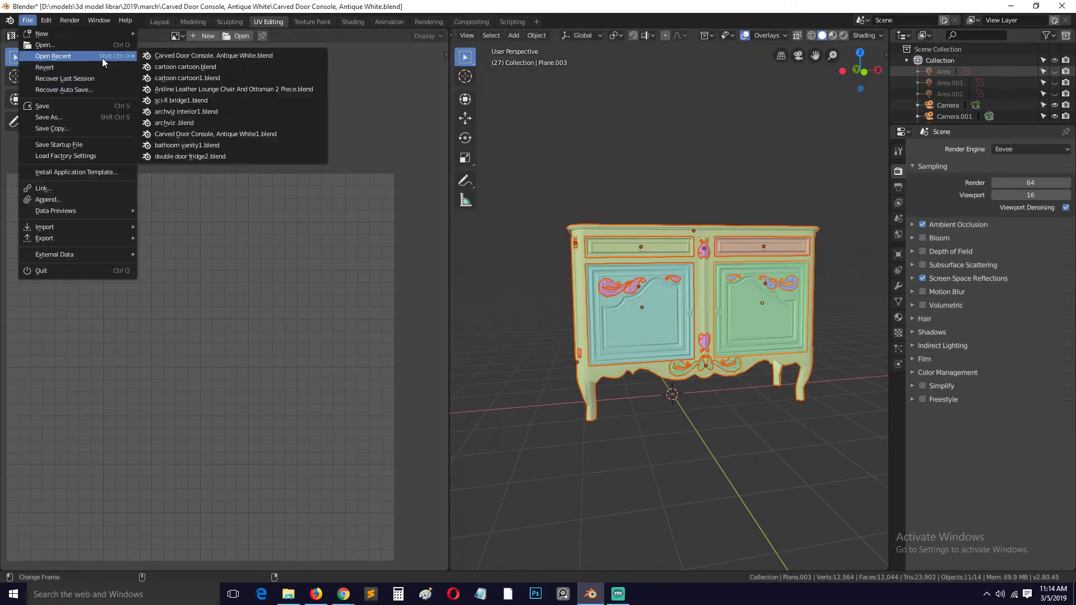
pyautogui.click(215, 55)
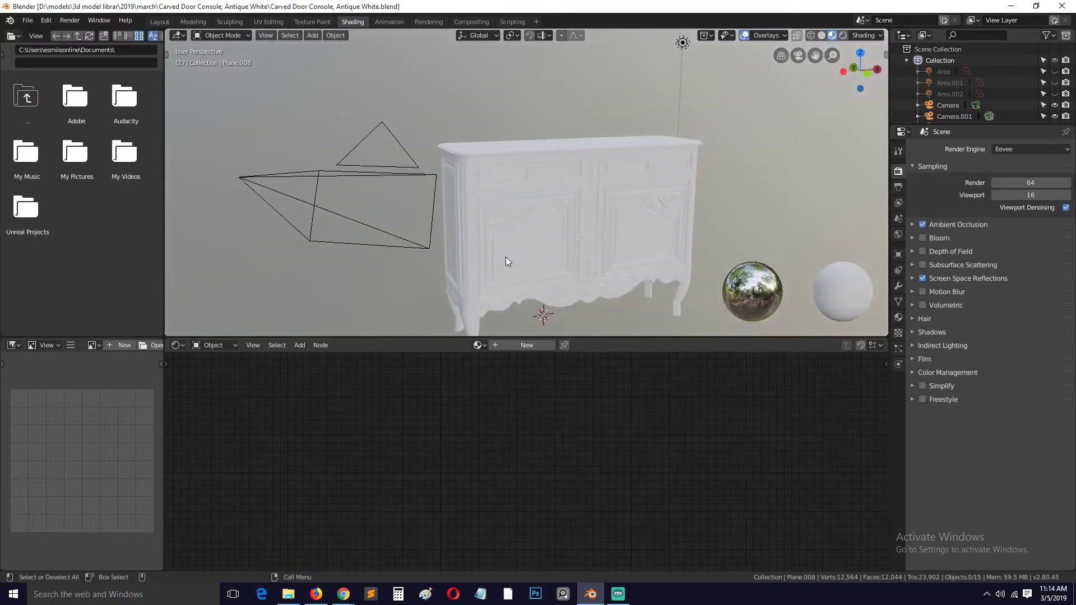
pyautogui.moveTo(648, 222); pyautogui.dragTo(600, 227, button='middle')
pyautogui.scroll(-2, 573, 219)
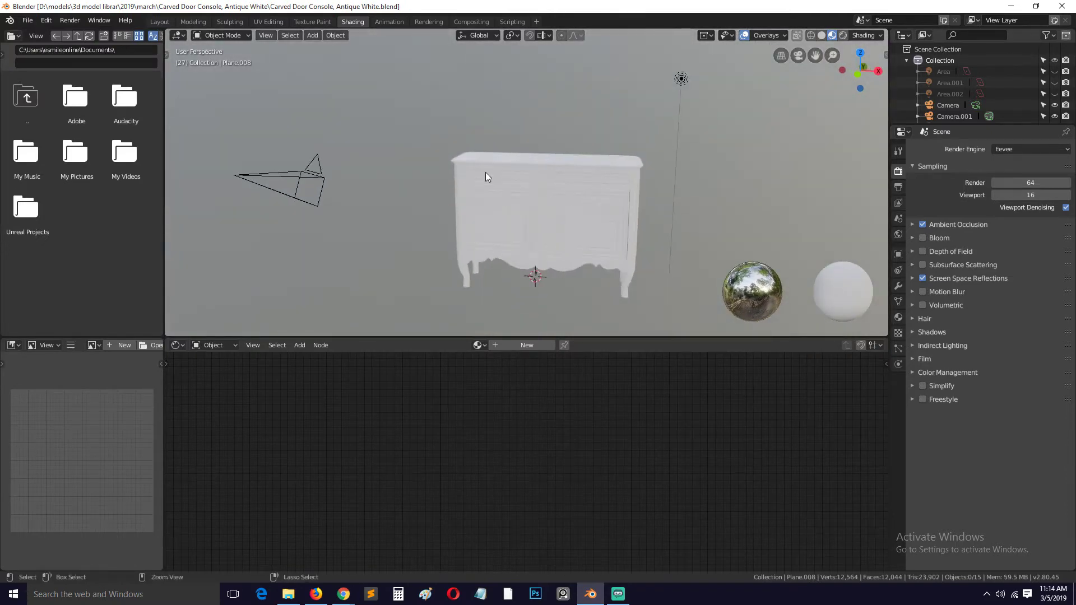
pyautogui.hotkey('ctrl', 'shift', 's')
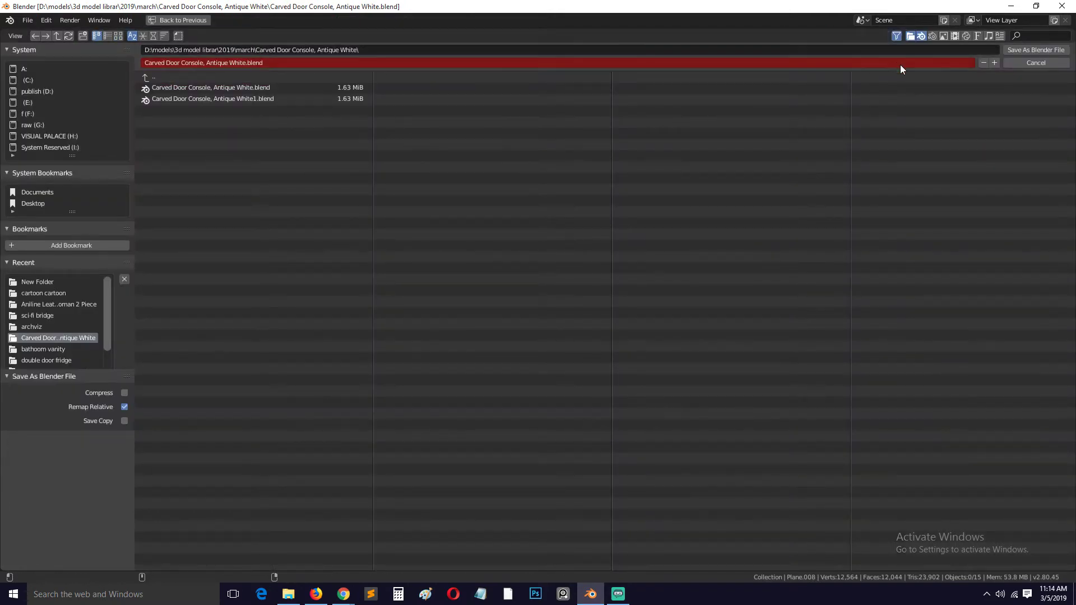
pyautogui.click(1051, 64)
pyautogui.scroll(2, 747, 201)
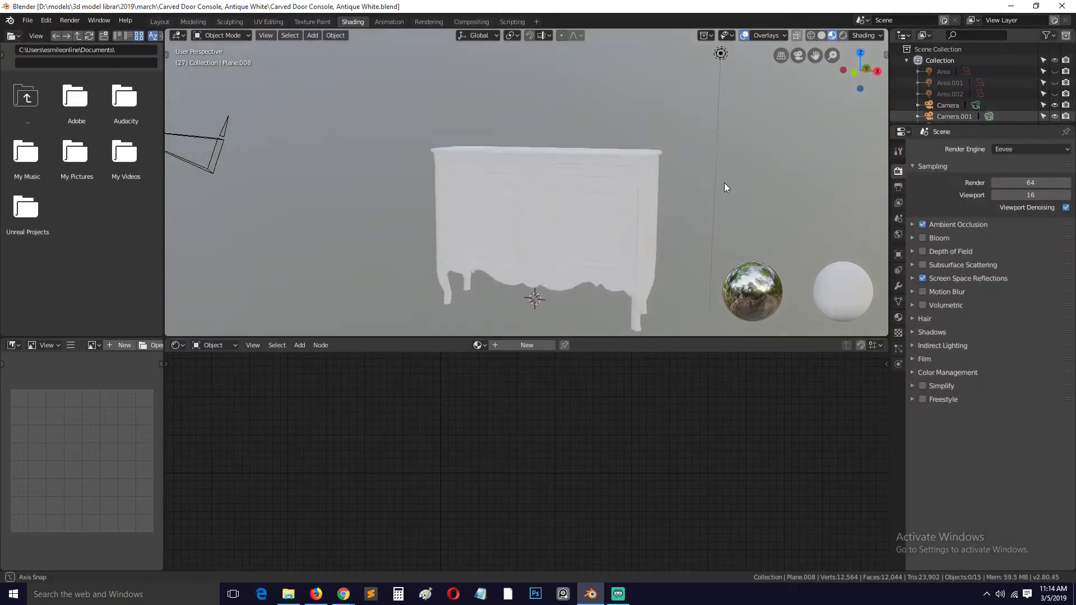
# Examine the console's carved front and side in solid viewport shading.
pyautogui.click(822, 35)
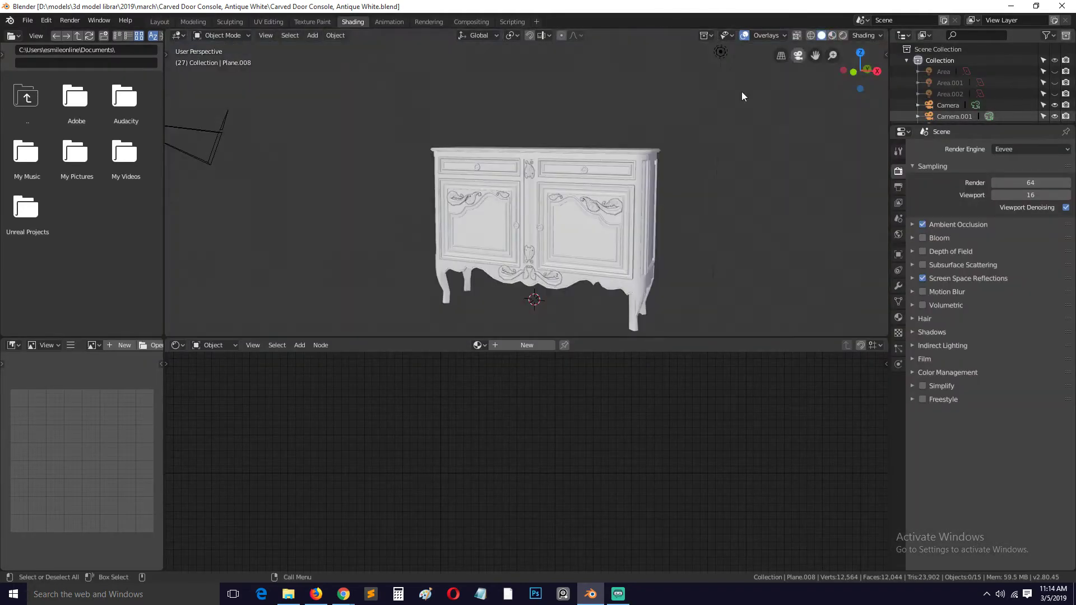
pyautogui.scroll(5, 675, 230)
pyautogui.scroll(-3, 601, 182)
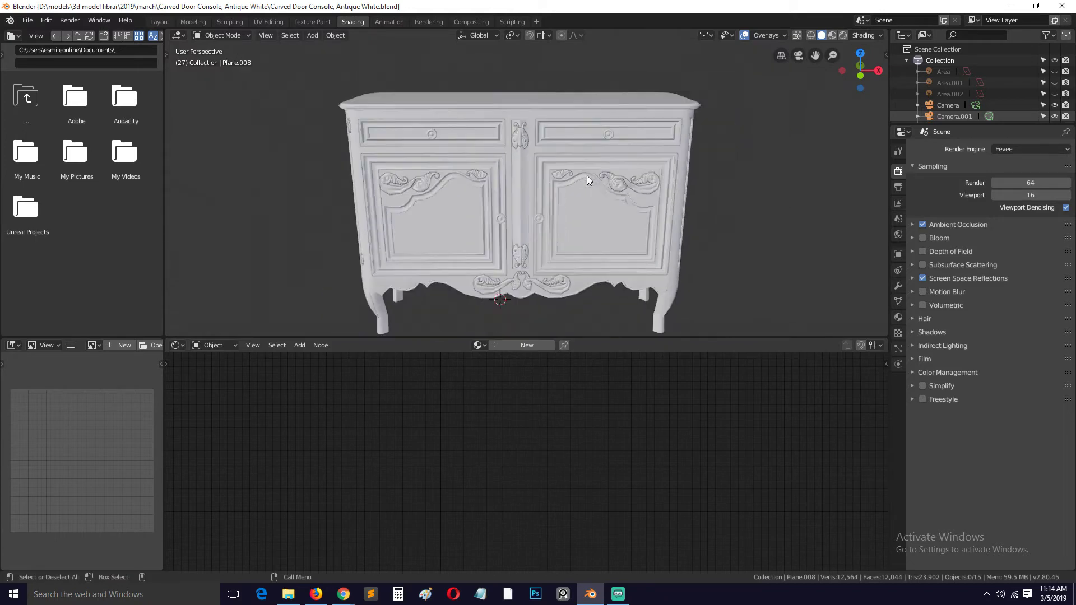
pyautogui.moveTo(631, 245); pyautogui.dragTo(503, 203, button='middle')
pyautogui.scroll(-2, 631, 268)
pyautogui.press('b')
pyautogui.press('Escape')
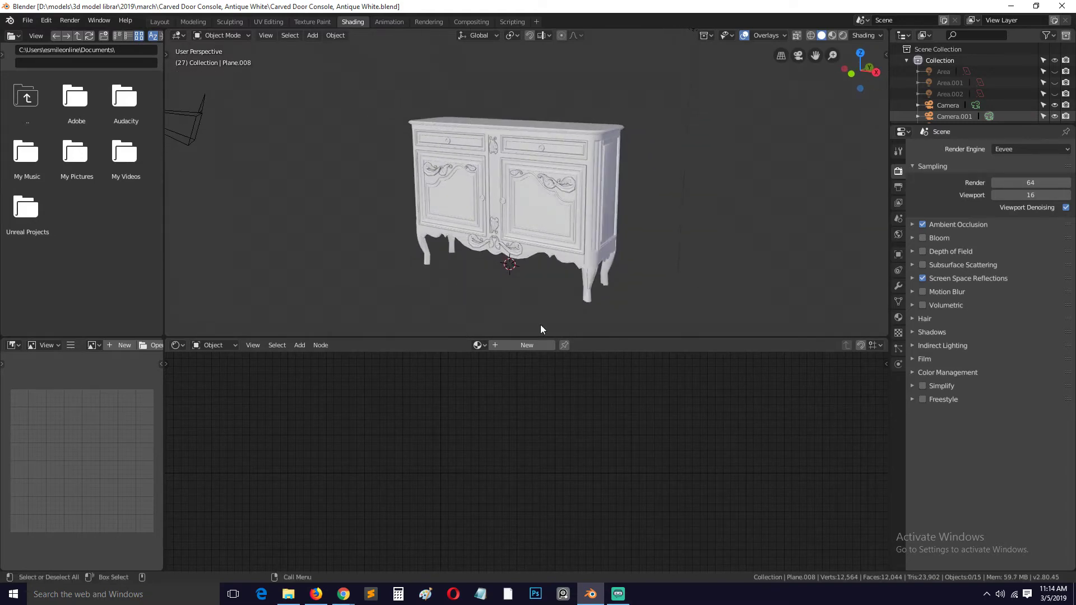
# Compare the console in rendered and LookDev viewport shading, finishing in LookDev.
pyautogui.click(832, 35)
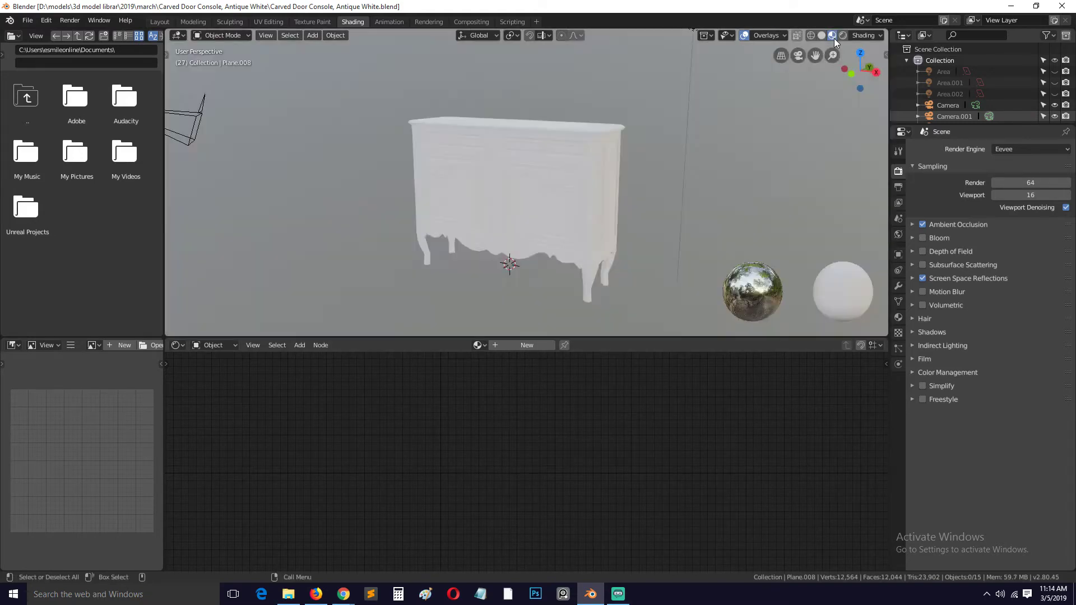
pyautogui.click(843, 35)
pyautogui.click(833, 35)
pyautogui.scroll(3, 541, 268)
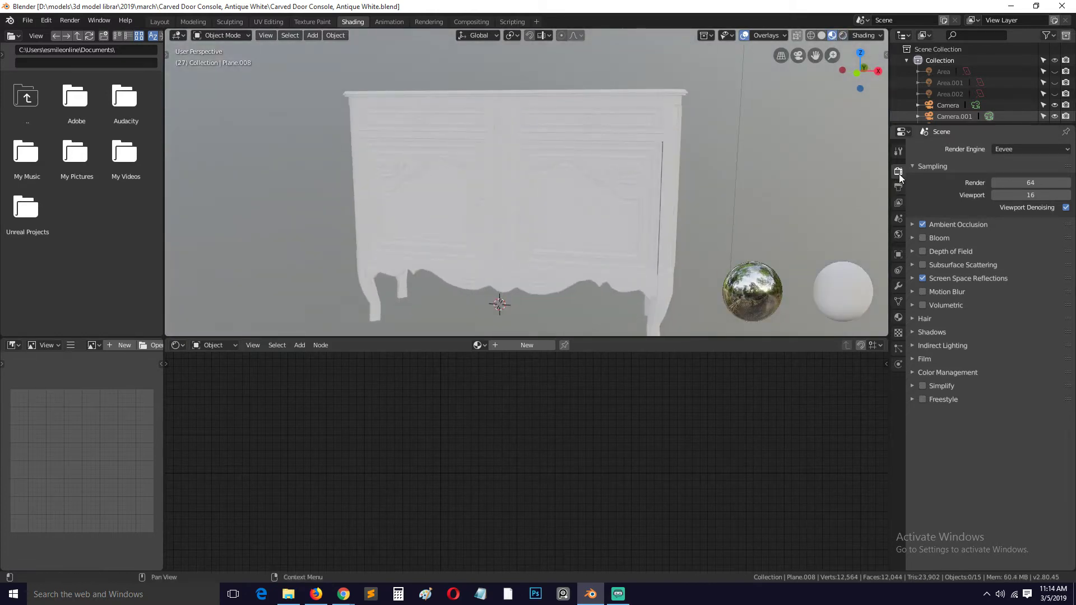
# Set the scene's render engine to Cycles.
pyautogui.click(1018, 148)
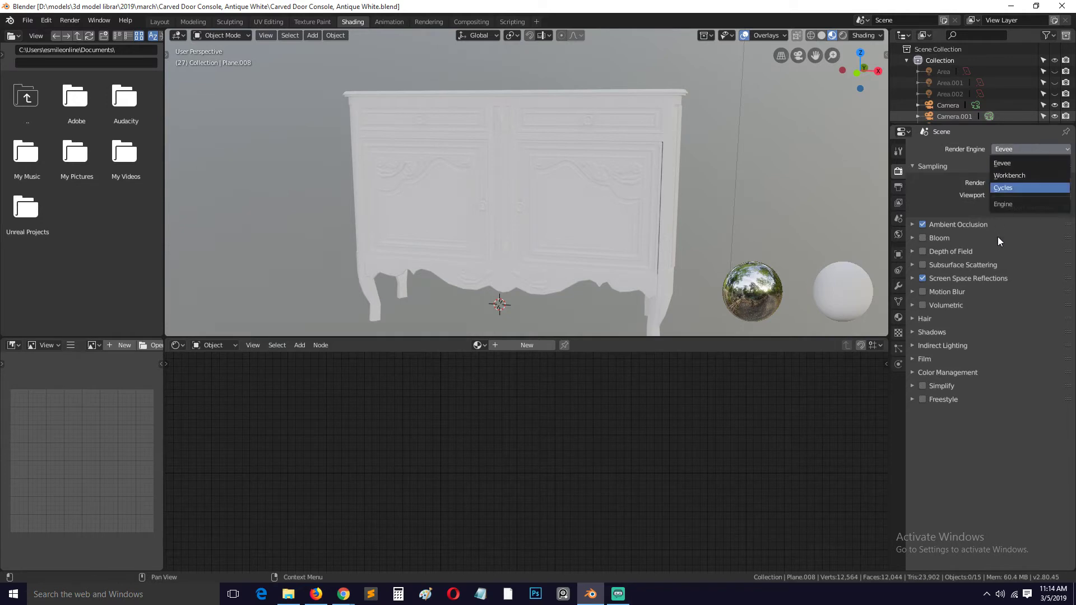
pyautogui.click(1017, 166)
pyautogui.click(1043, 149)
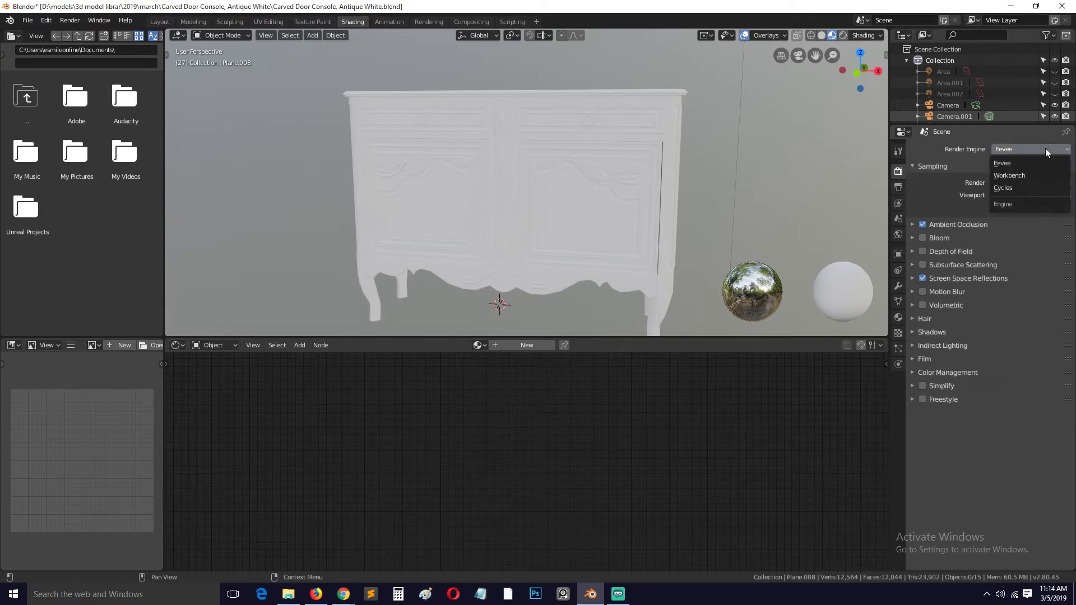
pyautogui.click(1033, 187)
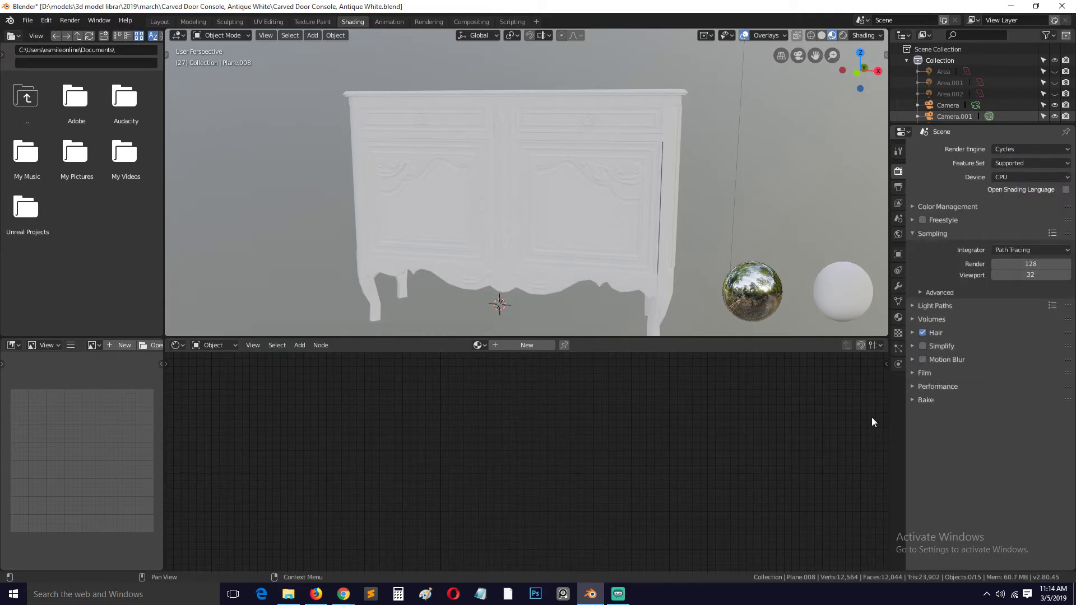
# Select the console's main body and give it a new material named curvity.
pyautogui.scroll(-2, 486, 158)
pyautogui.moveTo(486, 159); pyautogui.dragTo(509, 176, button='middle')
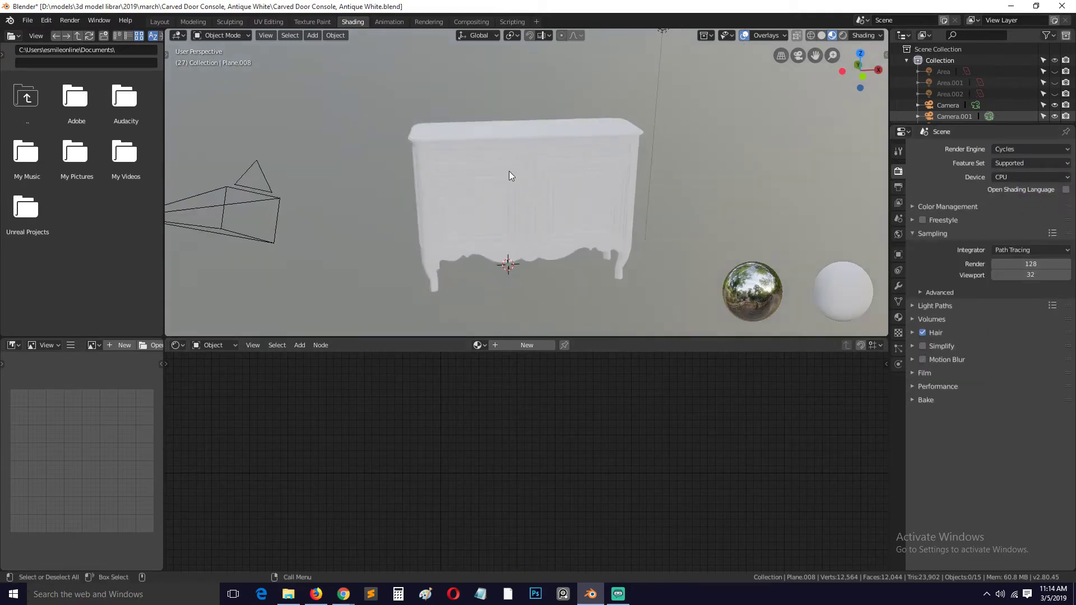
pyautogui.click(461, 140)
pyautogui.moveTo(373, 94); pyautogui.dragTo(574, 265)
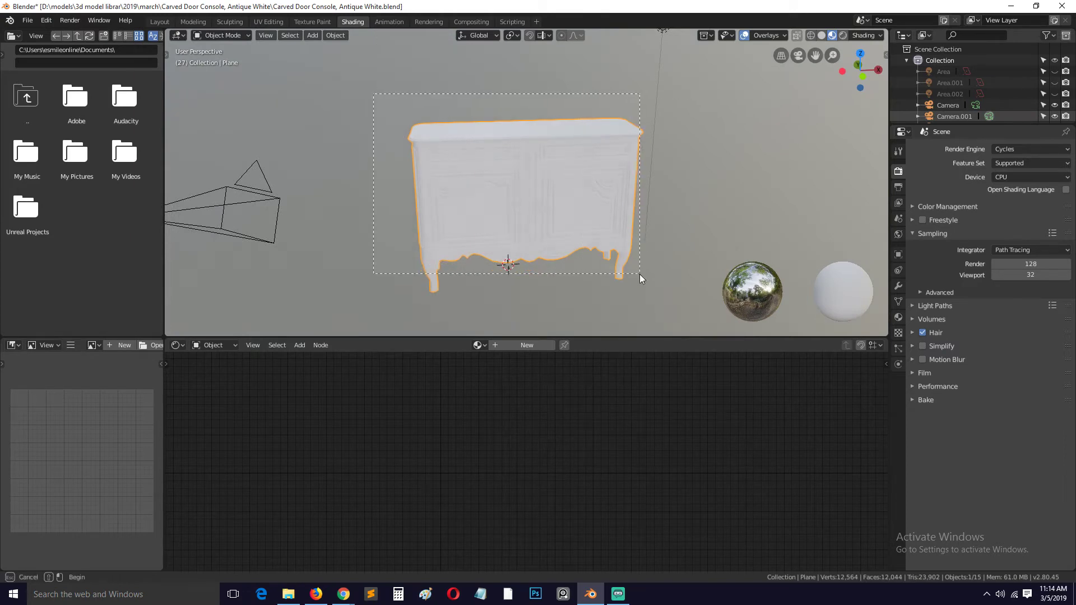
pyautogui.moveTo(640, 274); pyautogui.dragTo(636, 276)
pyautogui.moveTo(586, 117); pyautogui.dragTo(580, 220, button='middle')
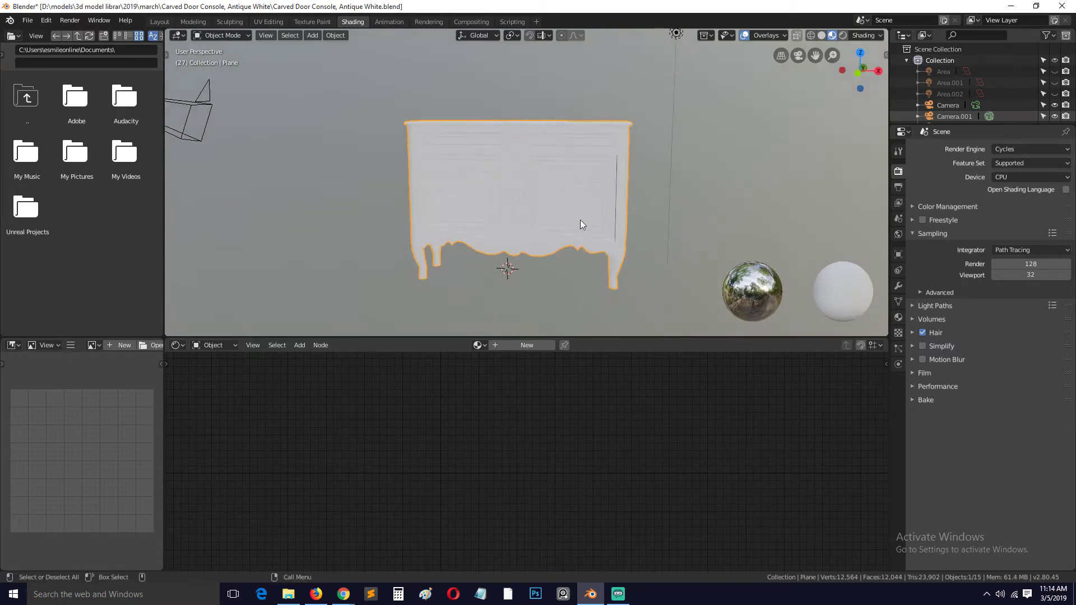
pyautogui.scroll(3, 580, 219)
pyautogui.click(533, 345)
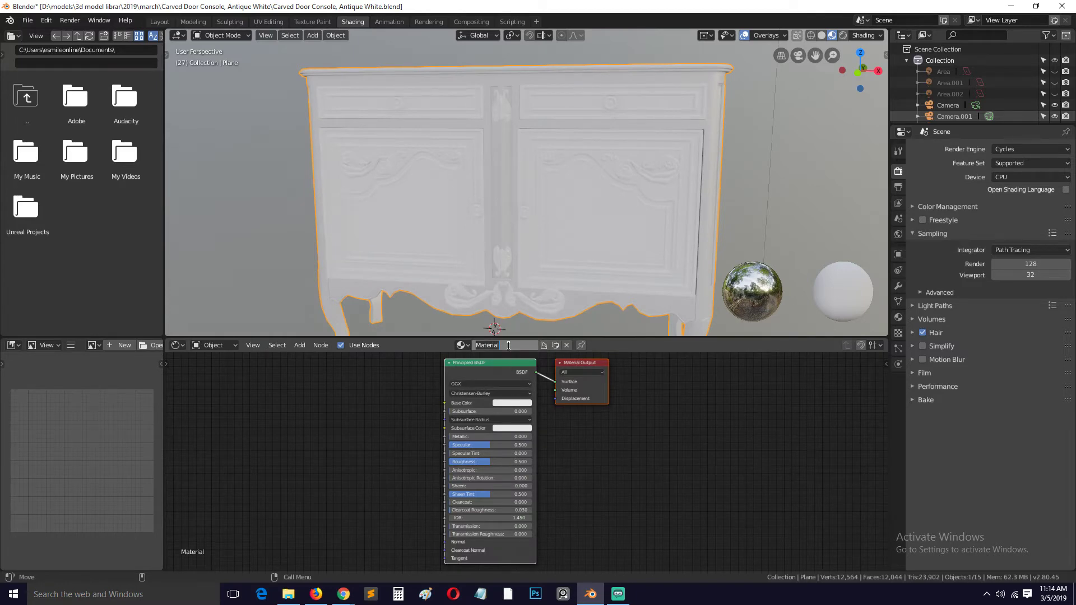
pyautogui.write('curvity')
pyautogui.press('Return')
# Move the Principled BSDF node farther away from the Material Output node.
pyautogui.moveTo(518, 208); pyautogui.dragTo(577, 228, button='middle')
pyautogui.scroll(5, 577, 227)
pyautogui.moveTo(493, 397); pyautogui.dragTo(625, 459, button='middle')
pyautogui.moveTo(614, 440); pyautogui.dragTo(572, 433)
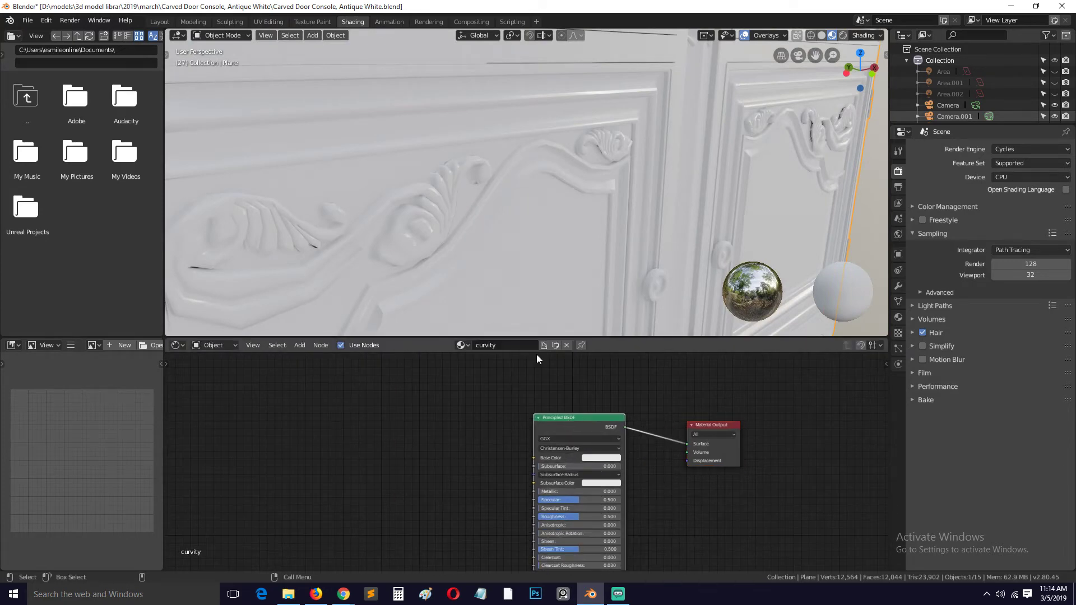
pyautogui.scroll(-5, 522, 183)
# Start the Shortcut VUr on-screen key display.
pyautogui.hotkey('shift', 'a')
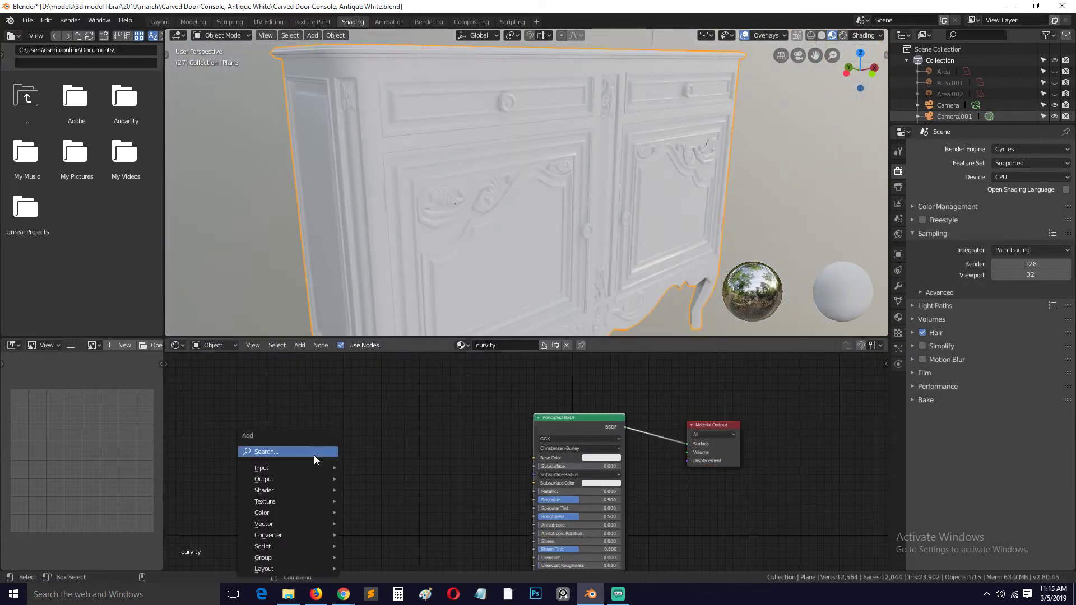
pyautogui.moveTo(300, 469)
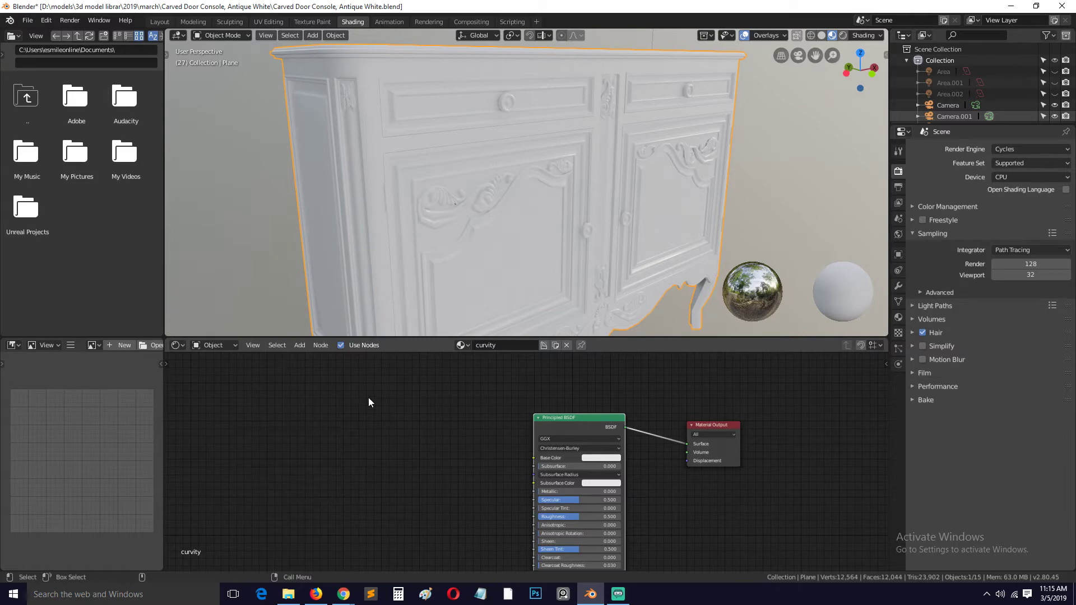
pyautogui.press('n')
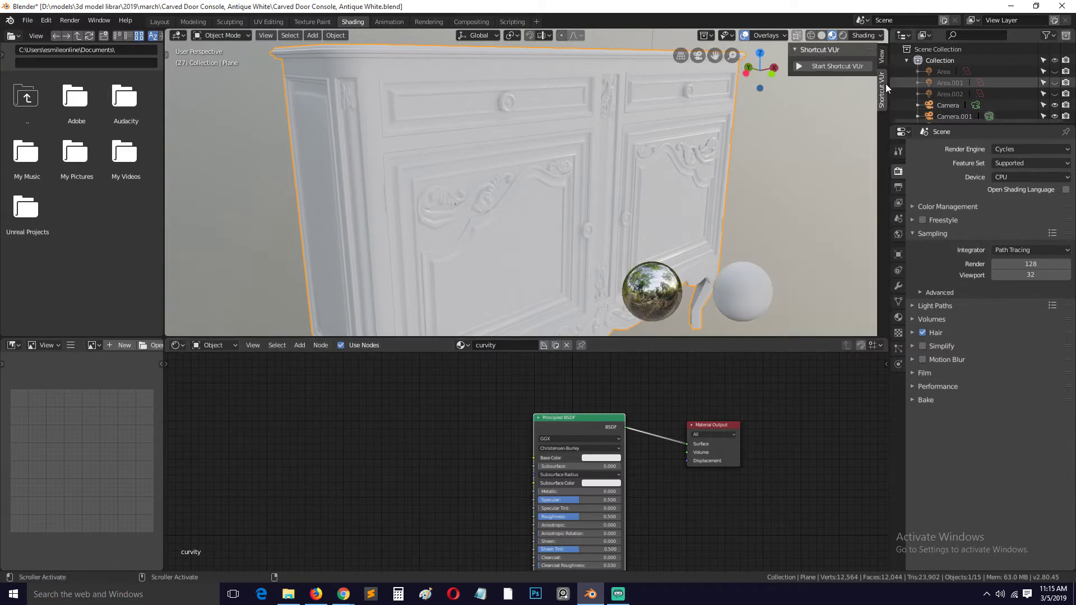
pyautogui.press('n')
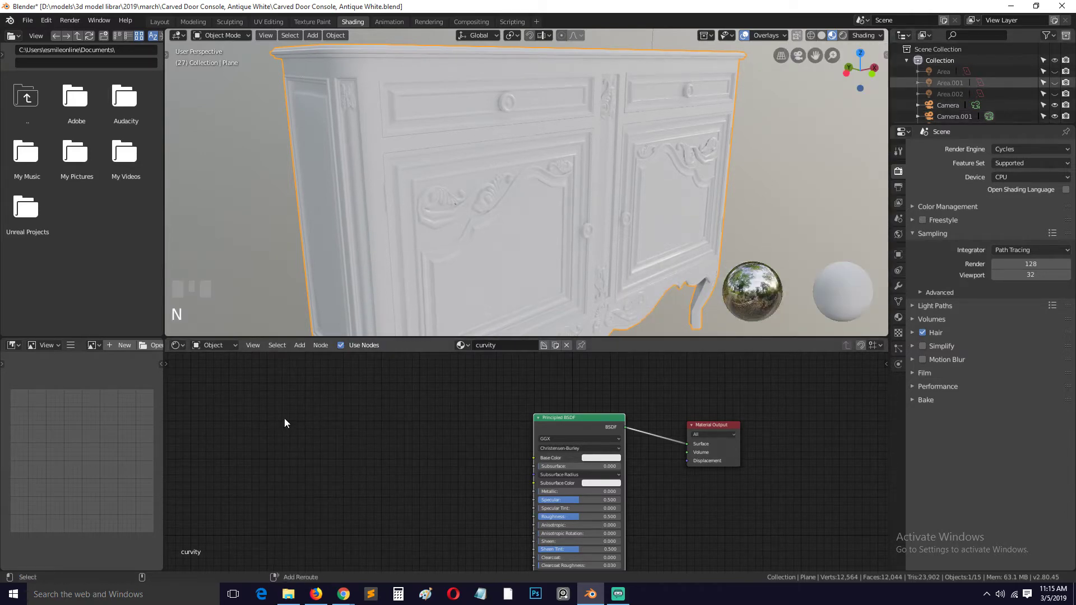
# Add a Geometry input node to the curvity material, ahead of the Principled BSDF node.
pyautogui.hotkey('shift', 'a')
pyautogui.moveTo(283, 435)
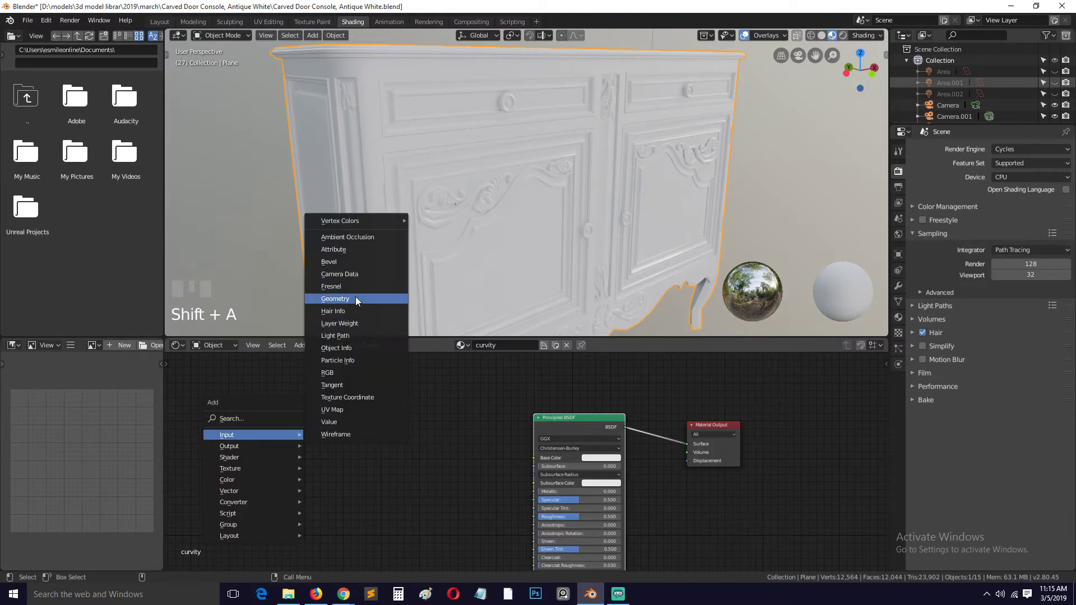
pyautogui.click(356, 297)
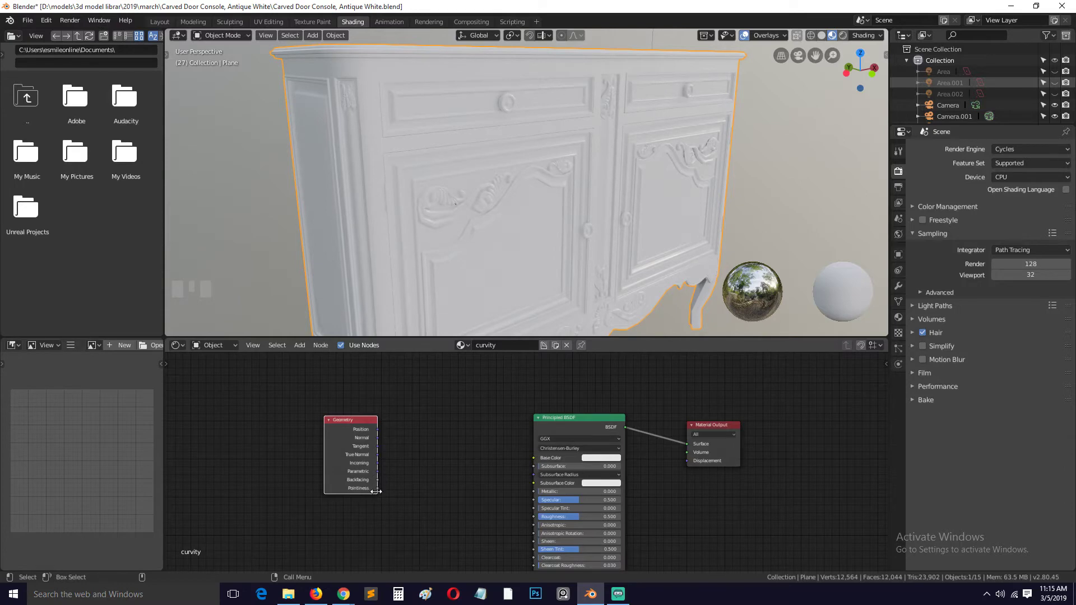
# Preview the Geometry node's outputs one after another on the console body until Pointiness feeds the Viewer.
pyautogui.keyDown('ctrl'); pyautogui.keyDown('shift'); pyautogui.click(354, 422); pyautogui.keyUp('shift'); pyautogui.keyUp('ctrl')
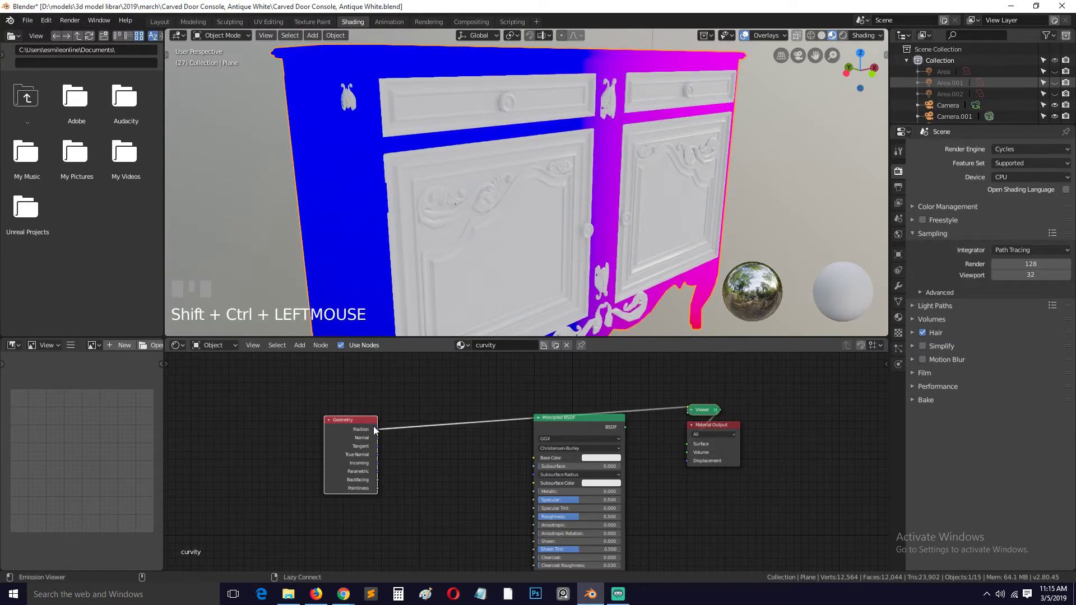
pyautogui.keyDown('ctrl'); pyautogui.keyDown('shift'); pyautogui.click(353, 426); pyautogui.keyUp('shift'); pyautogui.keyUp('ctrl')
pyautogui.keyDown('ctrl'); pyautogui.keyDown('shift'); pyautogui.click(353, 427); pyautogui.keyUp('shift'); pyautogui.keyUp('ctrl')
pyautogui.keyDown('ctrl'); pyautogui.keyDown('shift'); pyautogui.click(353, 427); pyautogui.keyUp('shift'); pyautogui.keyUp('ctrl')
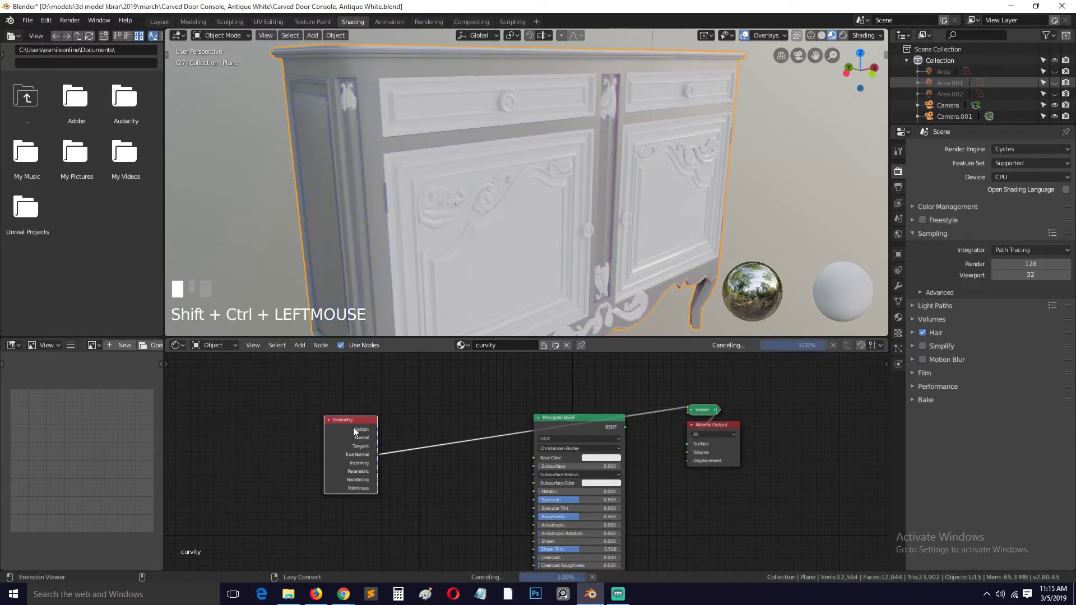
pyautogui.keyDown('ctrl'); pyautogui.keyDown('shift'); pyautogui.click(353, 427); pyautogui.keyUp('shift'); pyautogui.keyUp('ctrl')
pyautogui.keyDown('ctrl'); pyautogui.keyDown('shift'); pyautogui.click(353, 428); pyautogui.keyUp('shift'); pyautogui.keyUp('ctrl')
pyautogui.keyDown('ctrl'); pyautogui.keyDown('shift'); pyautogui.click(354, 429); pyautogui.keyUp('shift'); pyautogui.keyUp('ctrl')
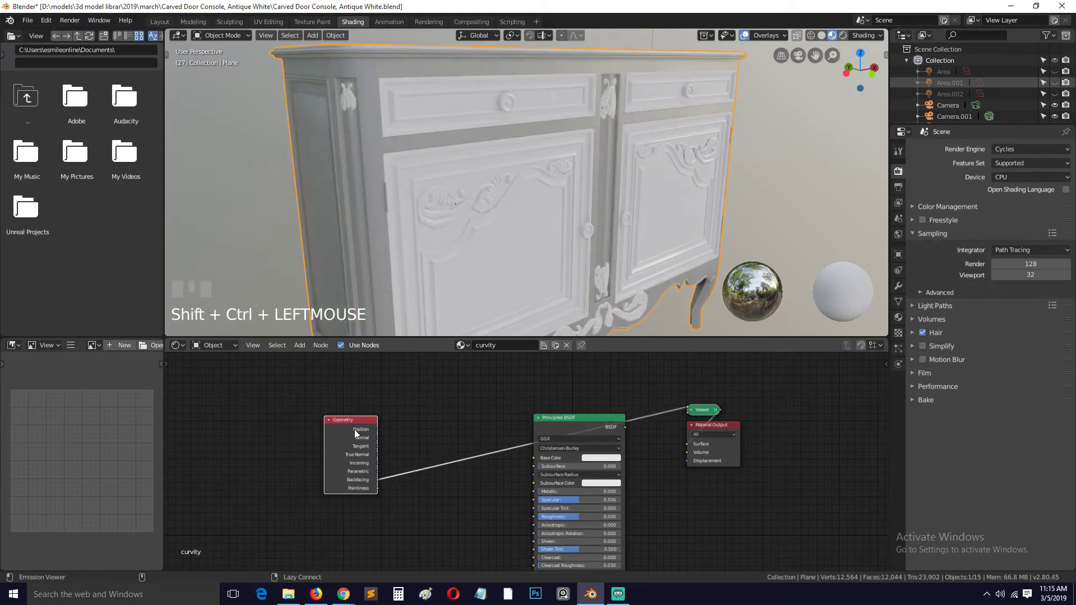
pyautogui.keyDown('ctrl'); pyautogui.keyDown('shift'); pyautogui.click(354, 429); pyautogui.keyUp('shift'); pyautogui.keyUp('ctrl')
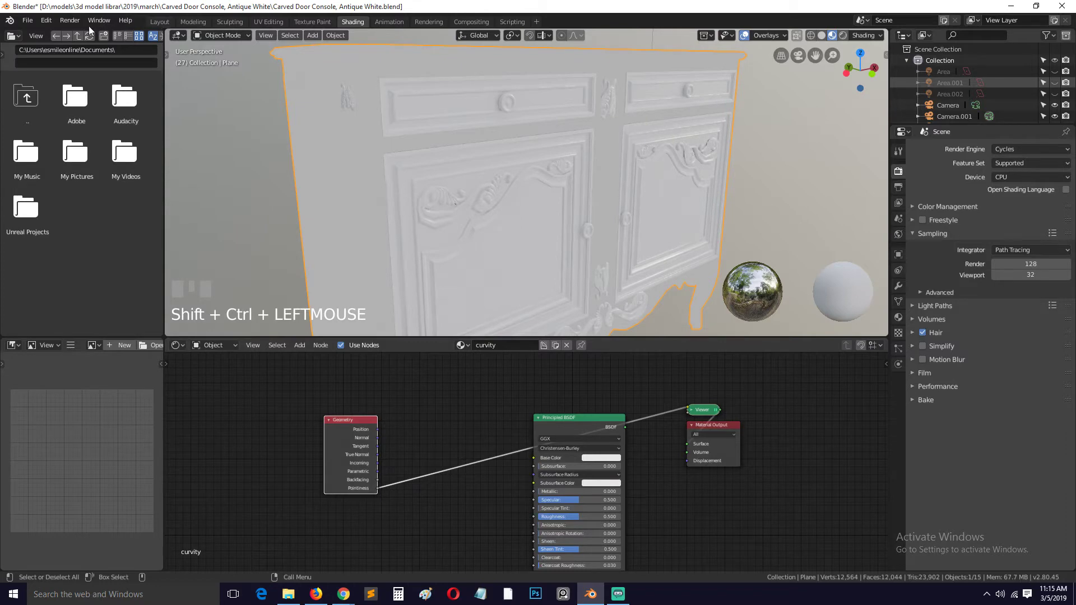
# Search the add-on preferences for "nod" to check whether Node Wrangler is enabled, and close the preferences.
pyautogui.click(46, 20)
pyautogui.click(71, 149)
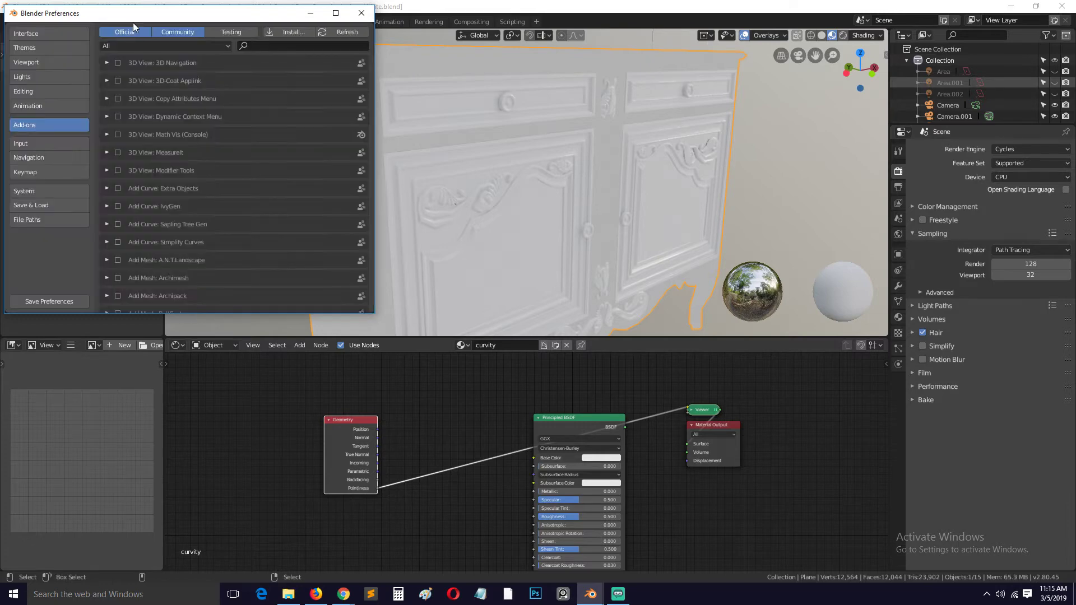
pyautogui.click(274, 48)
pyautogui.write('nod')
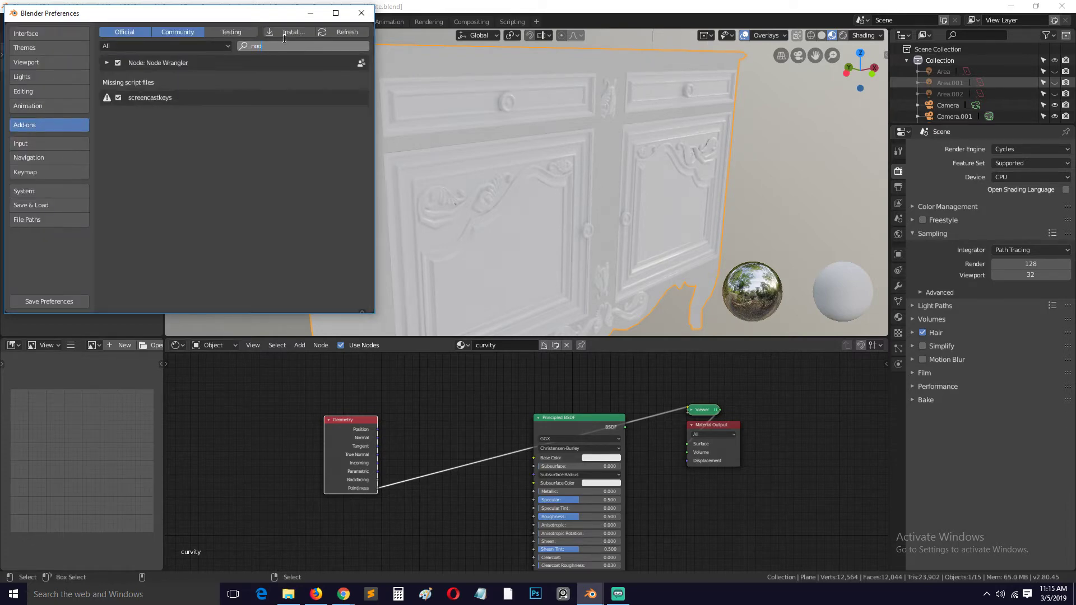
pyautogui.click(361, 13)
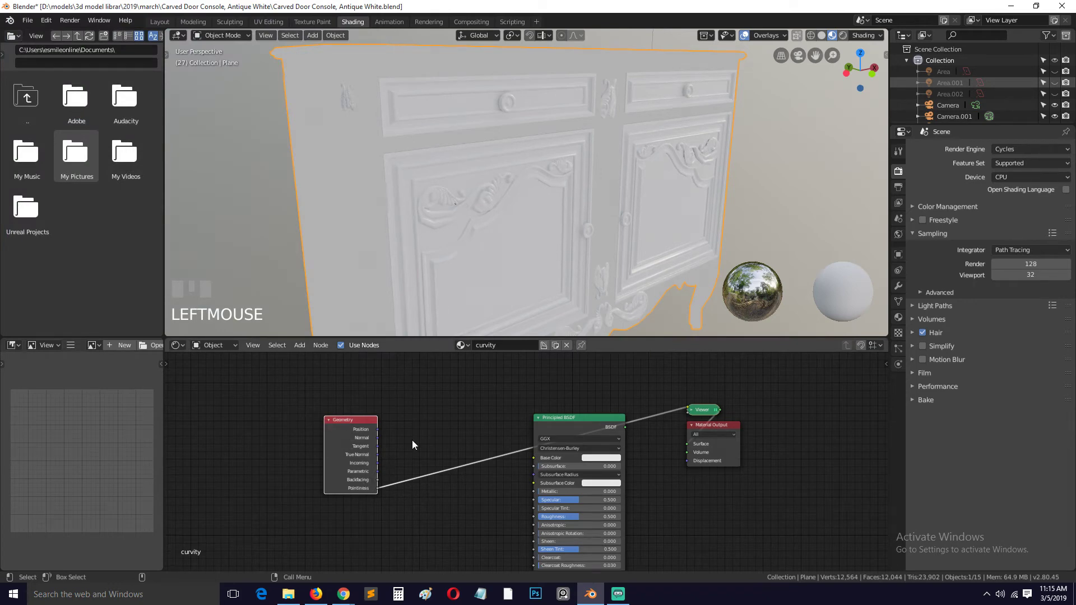
pyautogui.scroll(5, 413, 441)
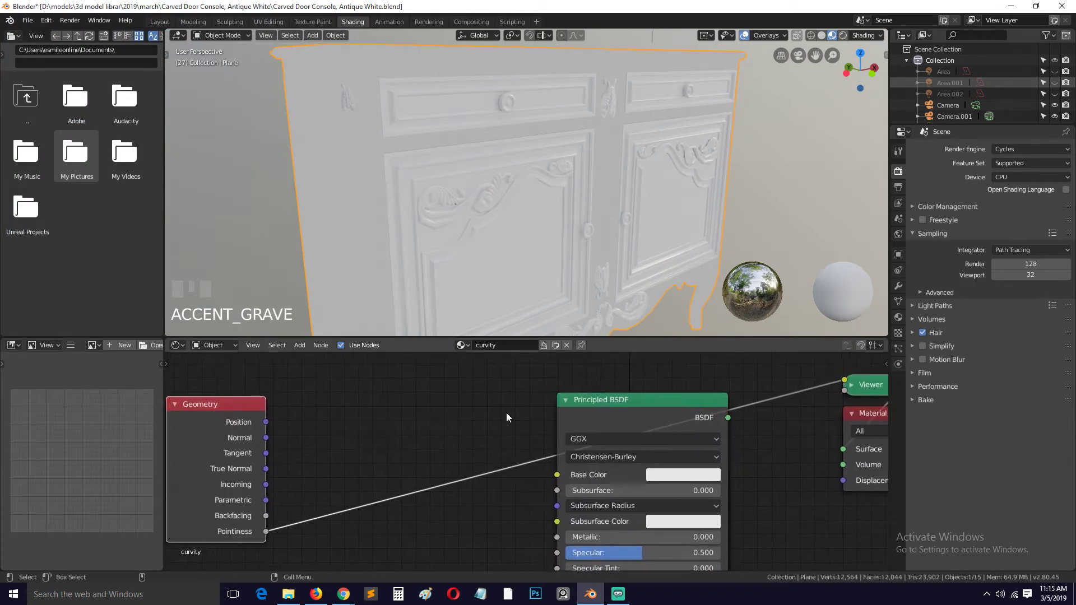
# Switch the viewport to rendered shading and examine the pointiness on the console's top, side panel and lower edge.
pyautogui.moveTo(450, 200); pyautogui.dragTo(453, 225, button='middle')
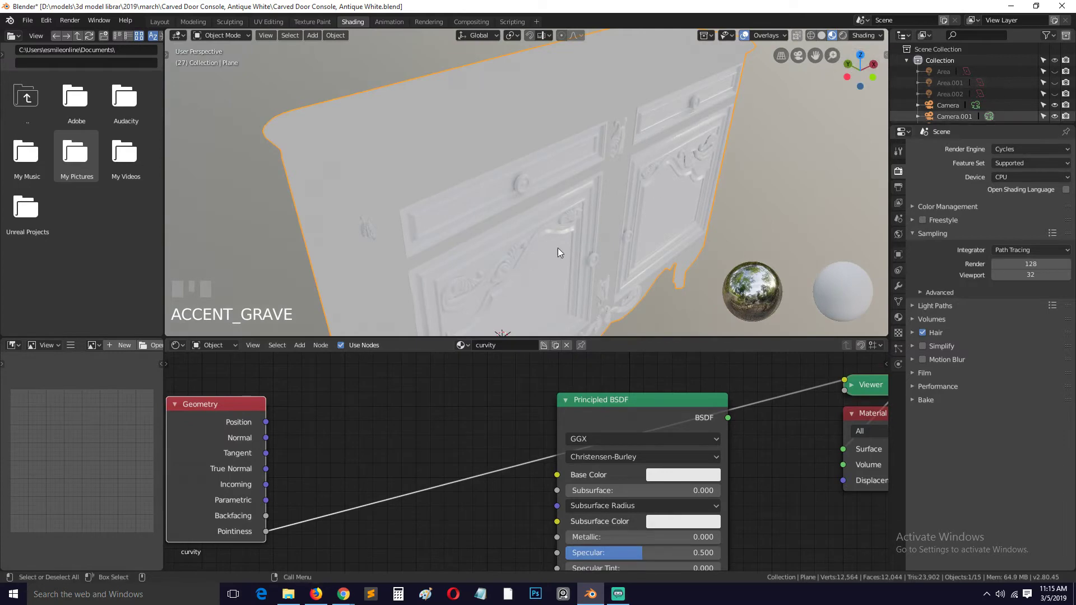
pyautogui.moveTo(245, 537); pyautogui.dragTo(348, 510, button='middle')
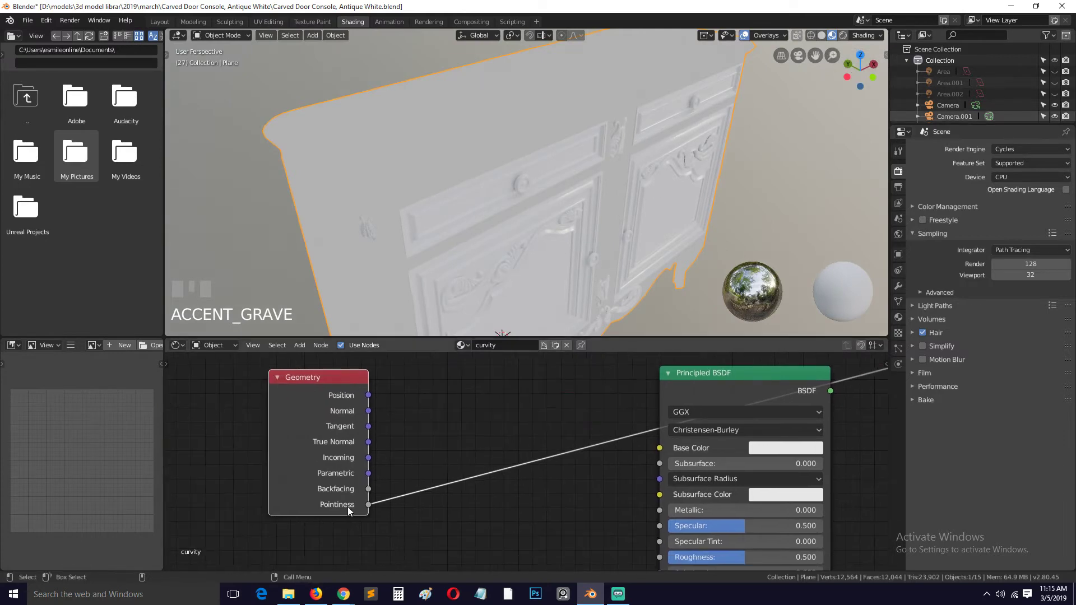
pyautogui.click(844, 35)
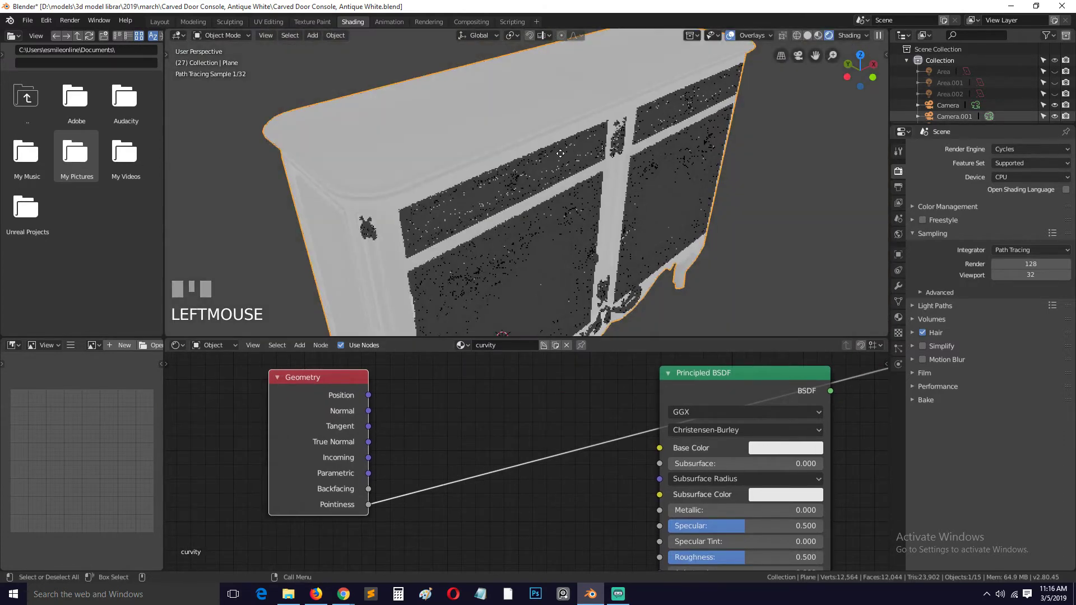
pyautogui.moveTo(559, 151); pyautogui.dragTo(612, 150, button='middle')
pyautogui.moveTo(613, 151); pyautogui.dragTo(672, 152)
pyautogui.scroll(3, 689, 152)
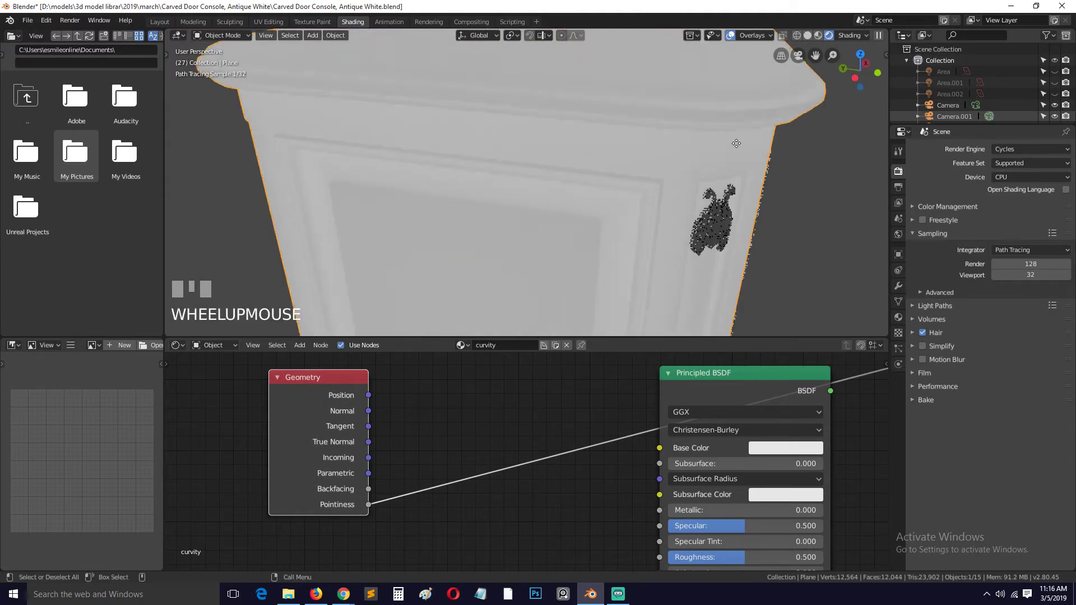
pyautogui.moveTo(663, 203); pyautogui.dragTo(668, 161, button='middle')
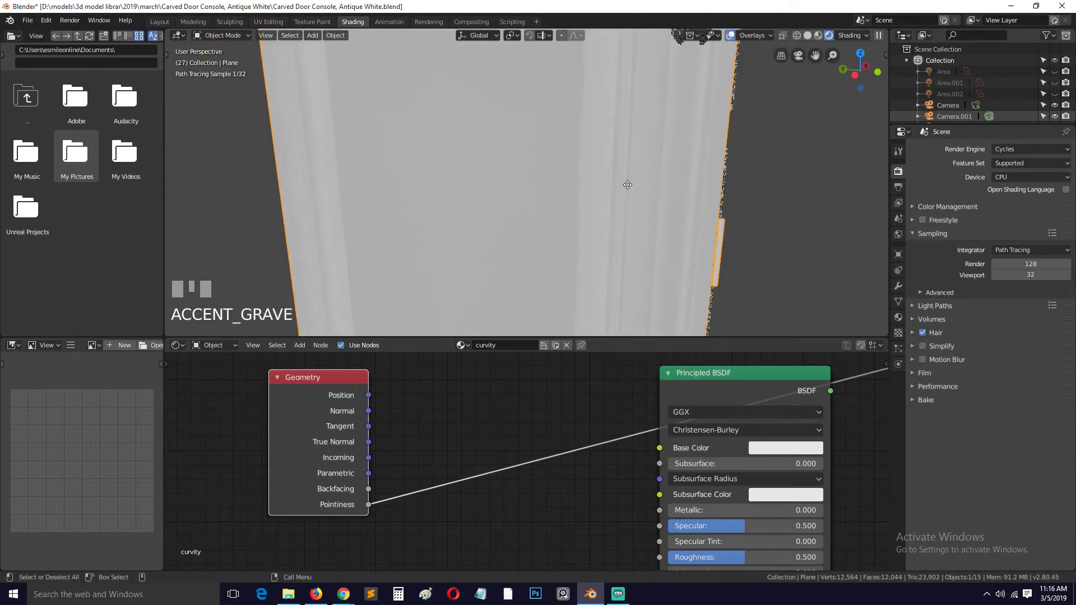
pyautogui.moveTo(605, 171); pyautogui.dragTo(535, 139, button='middle')
pyautogui.press('`')
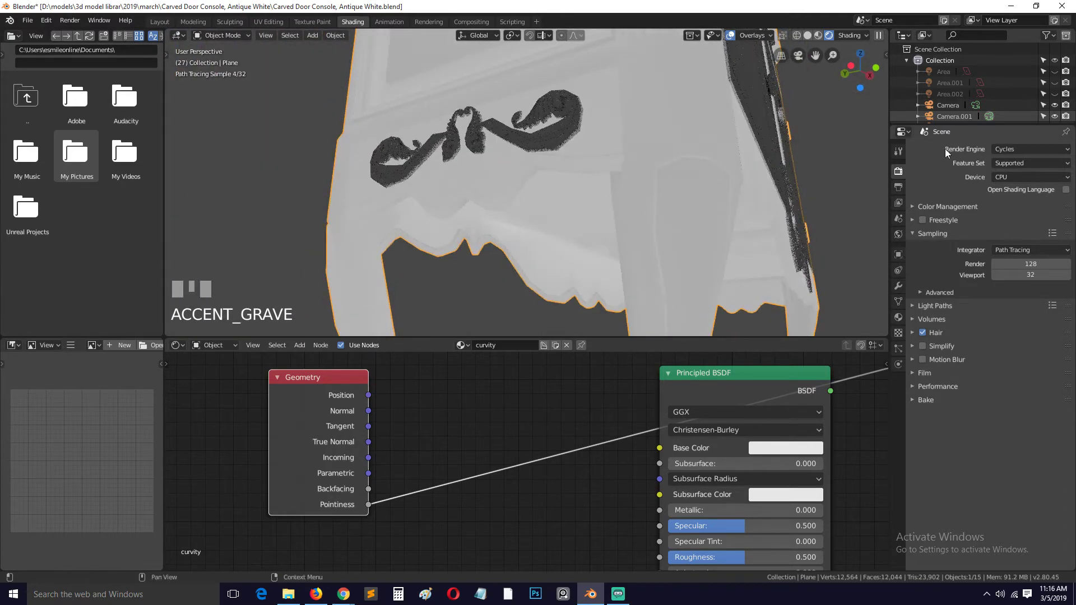
# Turn the outliner area into an enlarged image editor showing the home-design.jpg reference.
pyautogui.click(903, 35)
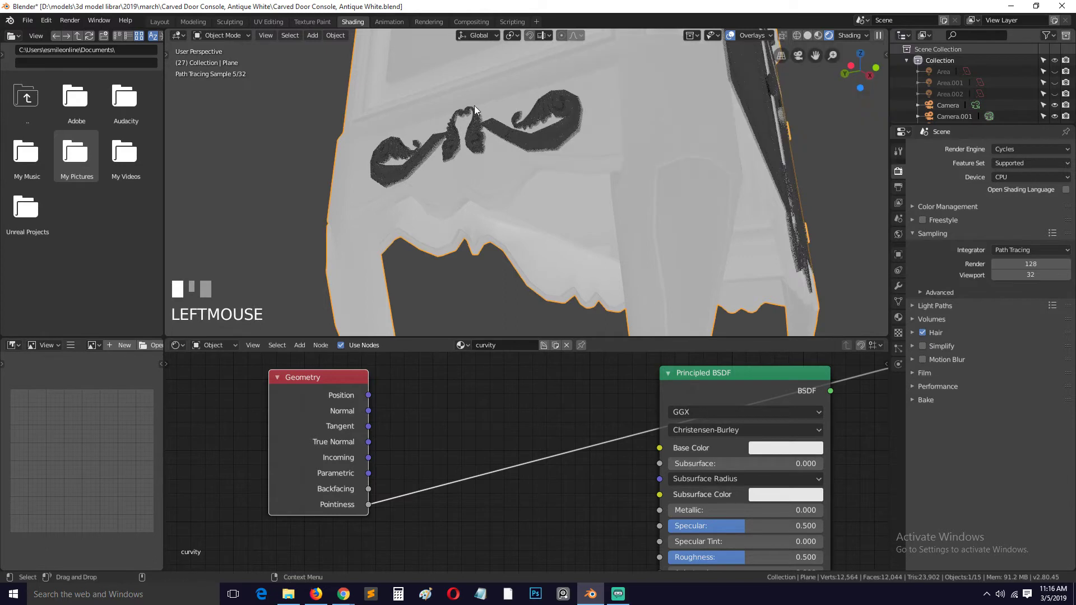
pyautogui.click(901, 36)
pyautogui.click(559, 90)
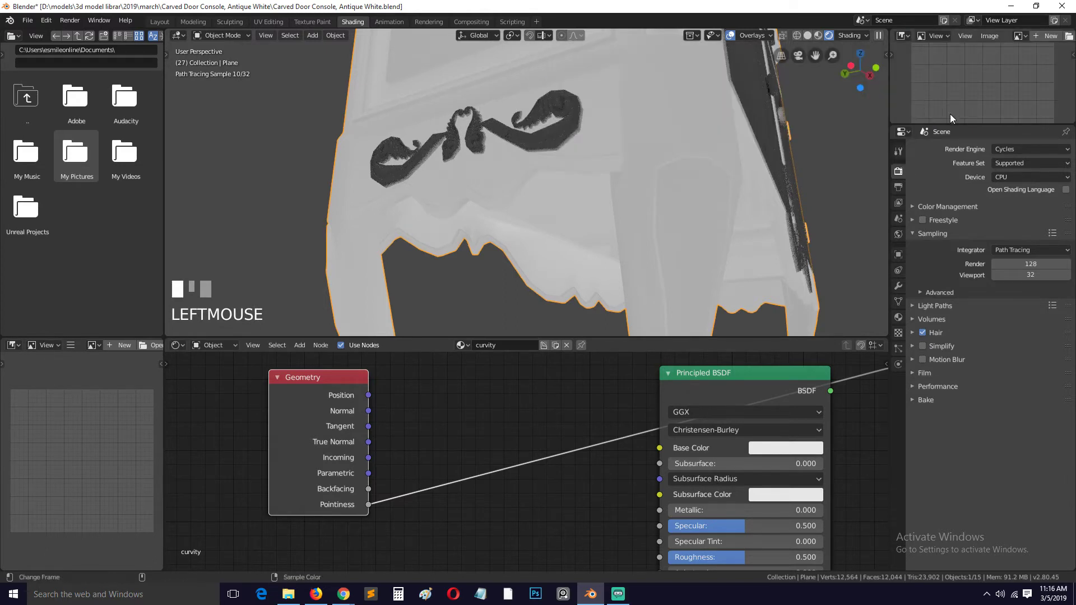
pyautogui.moveTo(955, 123); pyautogui.dragTo(970, 189)
pyautogui.click(1018, 35)
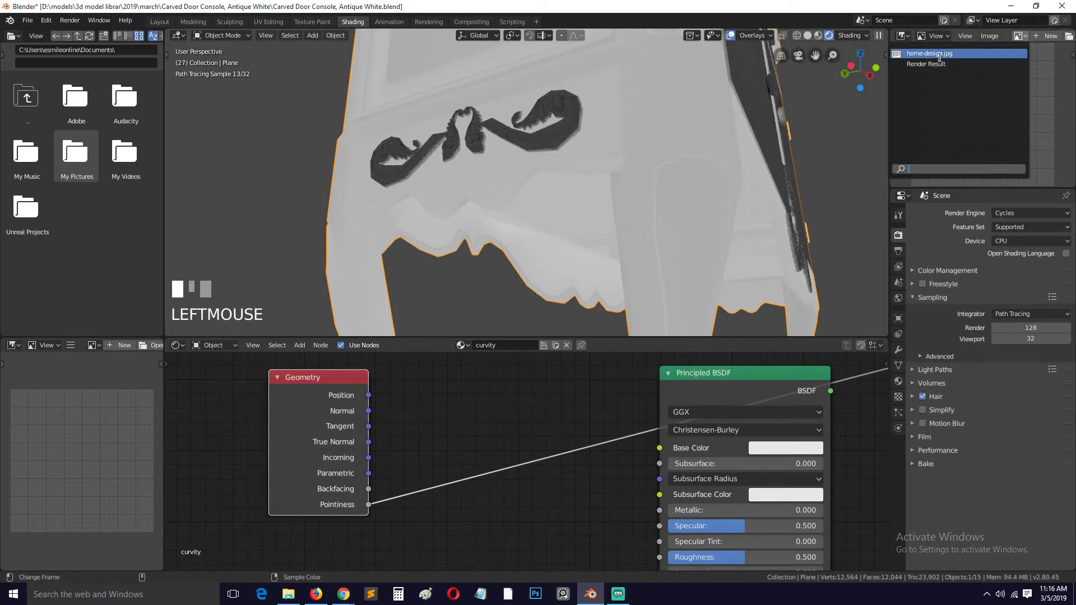
pyautogui.click(952, 76)
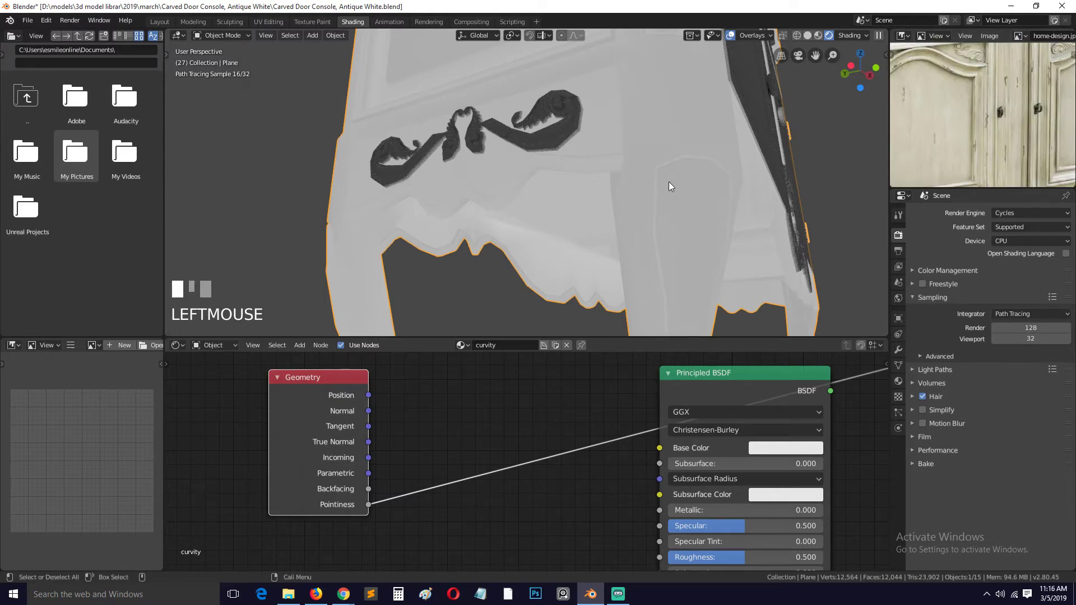
# Examine the worn edges, mouldings and carvings of the cabinet in the home-design.jpg reference.
pyautogui.scroll(1, 953, 131)
pyautogui.press('`')
pyautogui.scroll(2, 977, 136)
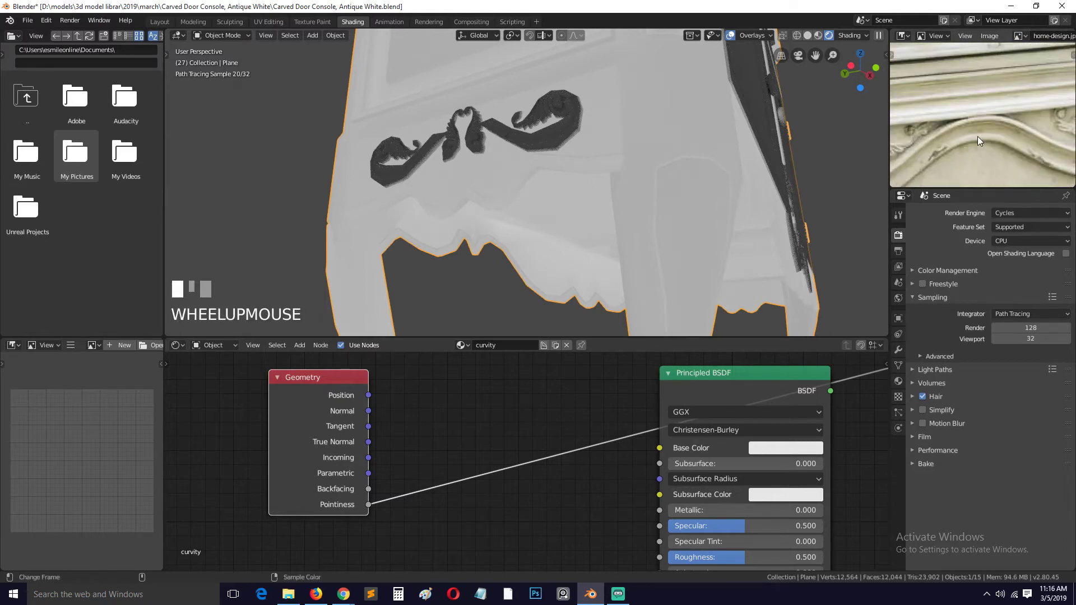
pyautogui.scroll(-2, 977, 136)
pyautogui.moveTo(966, 129); pyautogui.dragTo(1037, 155, button='middle')
pyautogui.scroll(2, 996, 150)
pyautogui.scroll(-1, 1039, 137)
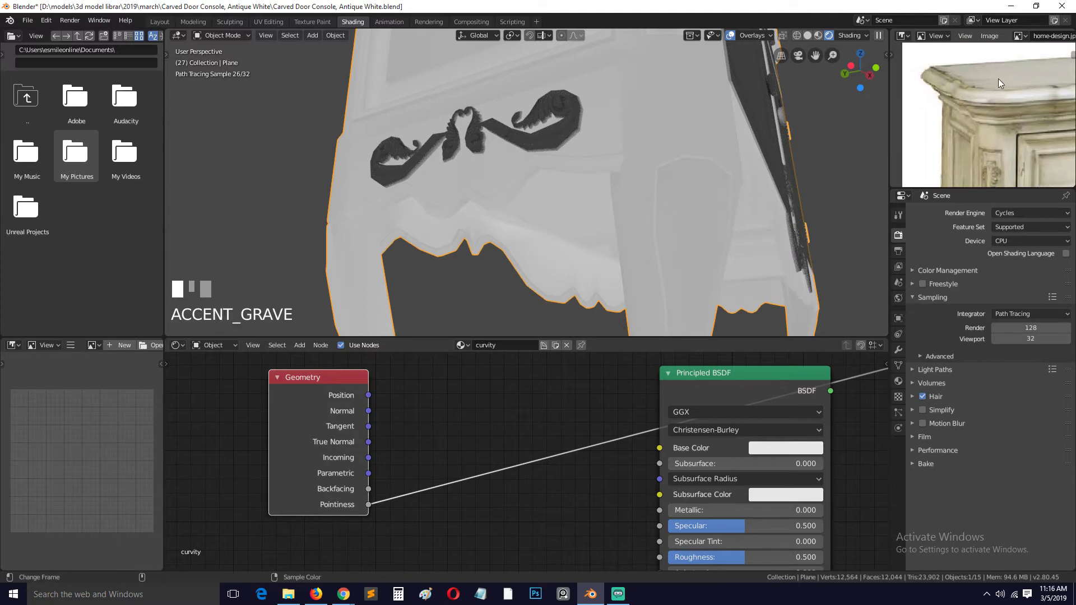
pyautogui.scroll(2, 978, 109)
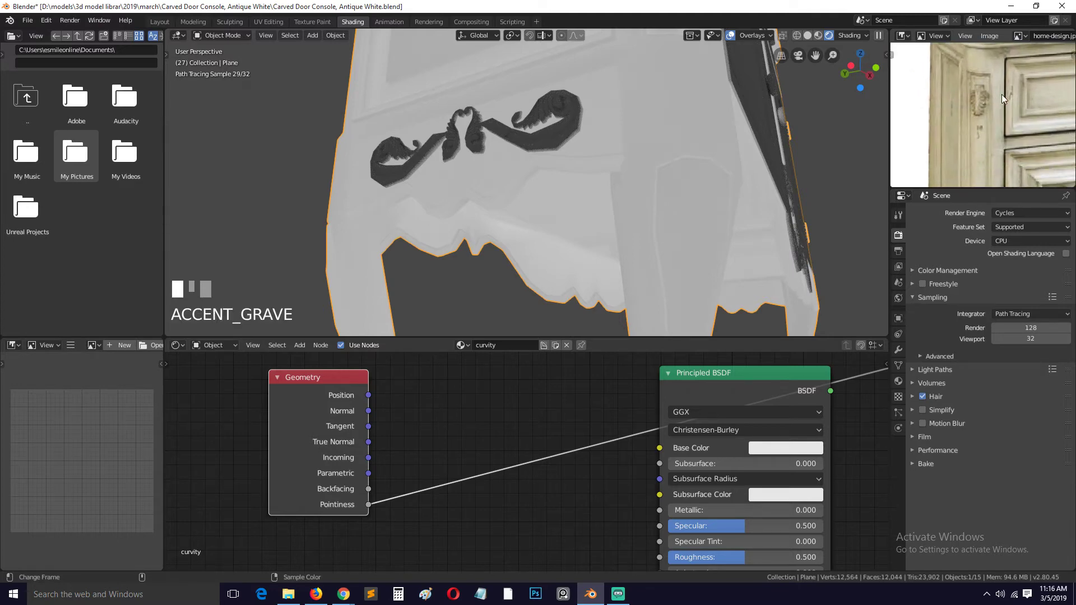
pyautogui.scroll(-1, 973, 116)
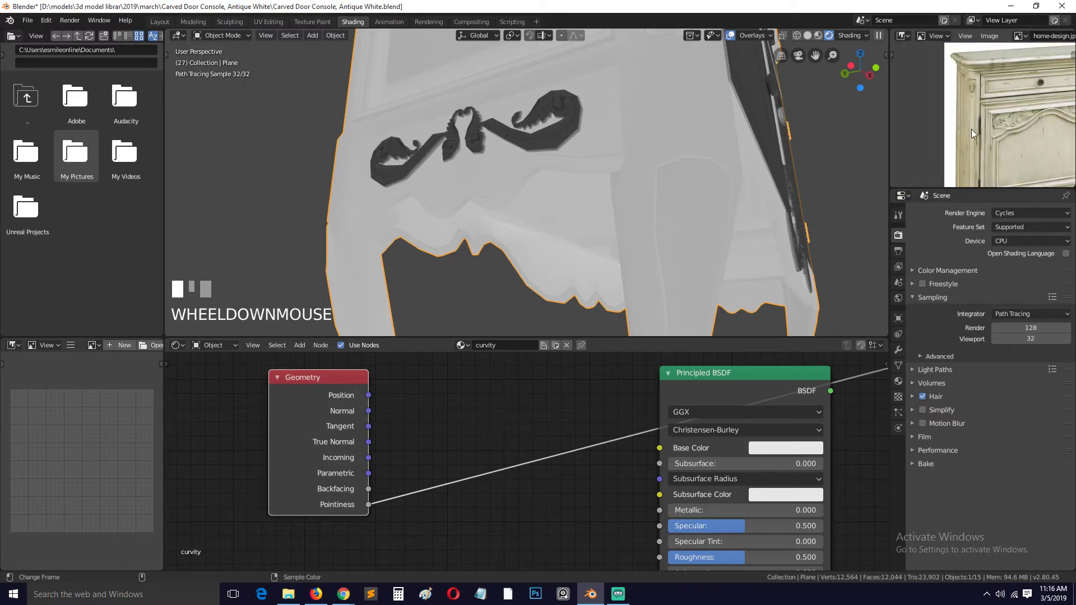
pyautogui.press('`')
pyautogui.moveTo(1011, 159); pyautogui.dragTo(981, 127, button='middle')
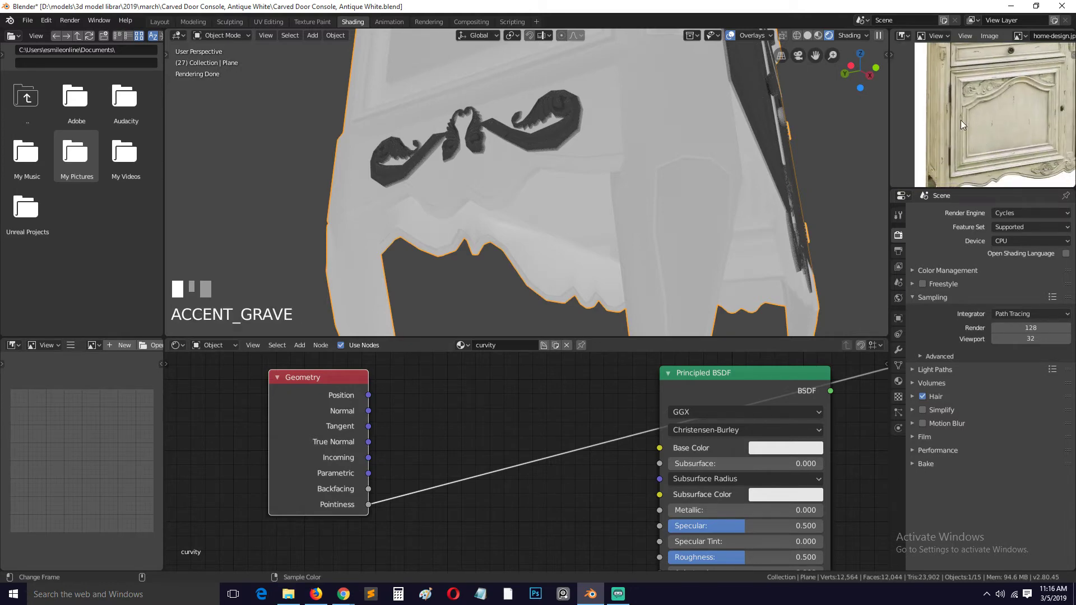
# Preview the Principled BSDF node on the console and set its base color to light blue.
pyautogui.scroll(-2, 569, 151)
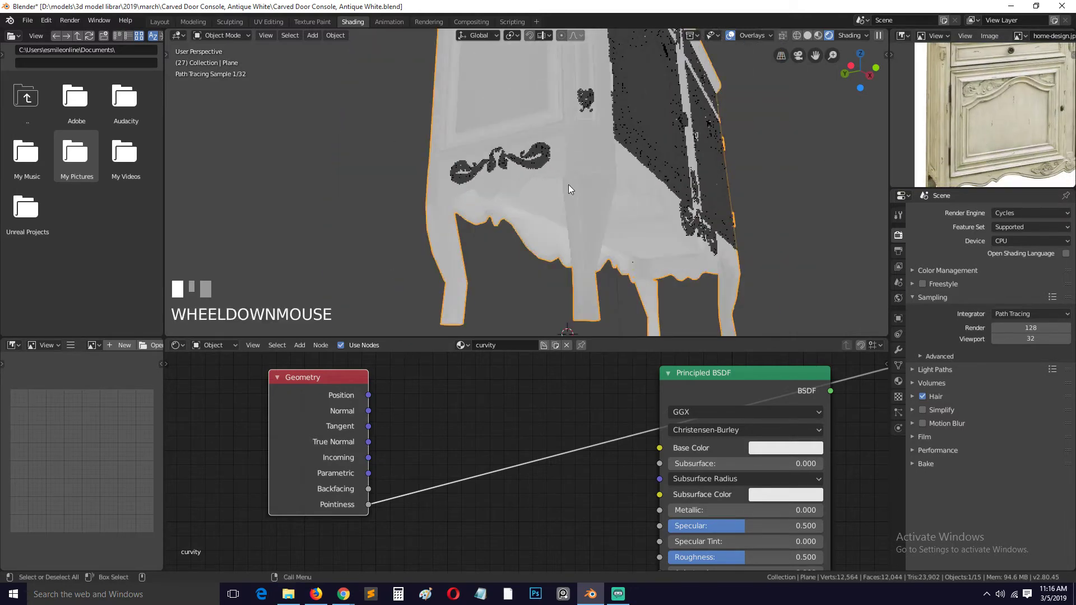
pyautogui.press('`')
pyautogui.moveTo(568, 185); pyautogui.dragTo(505, 240, button='middle')
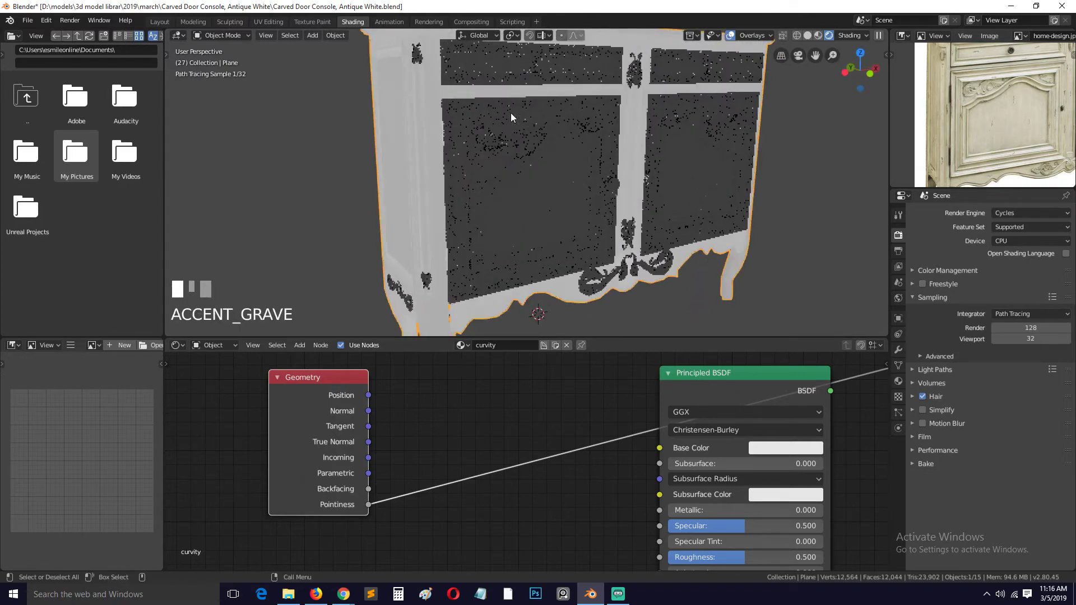
pyautogui.keyDown('ctrl'); pyautogui.keyDown('shift'); pyautogui.click(789, 388); pyautogui.keyUp('shift'); pyautogui.keyUp('ctrl')
pyautogui.click(773, 450)
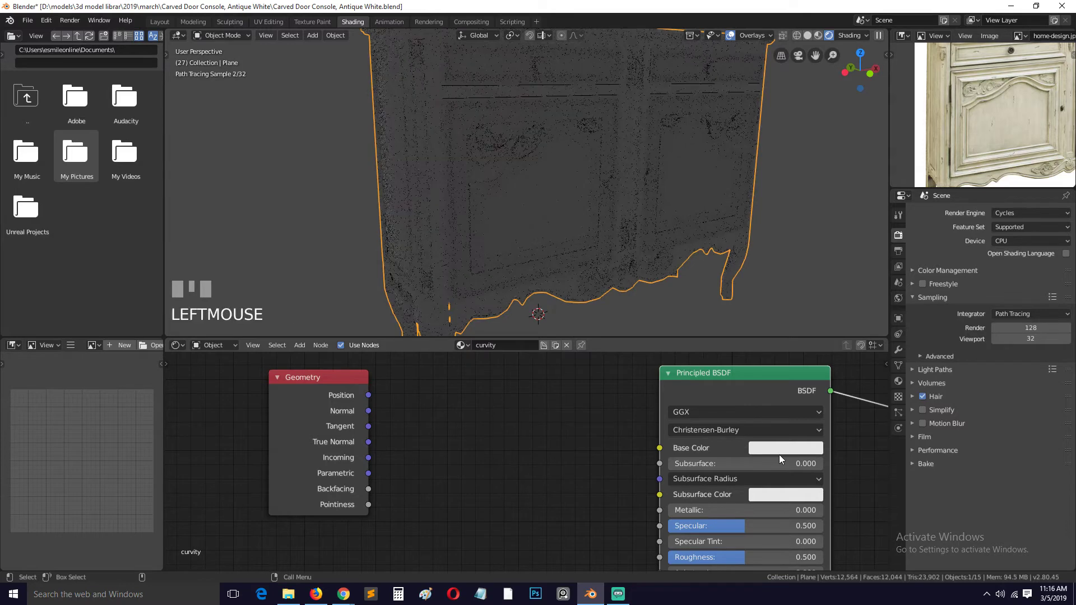
pyautogui.click(834, 280)
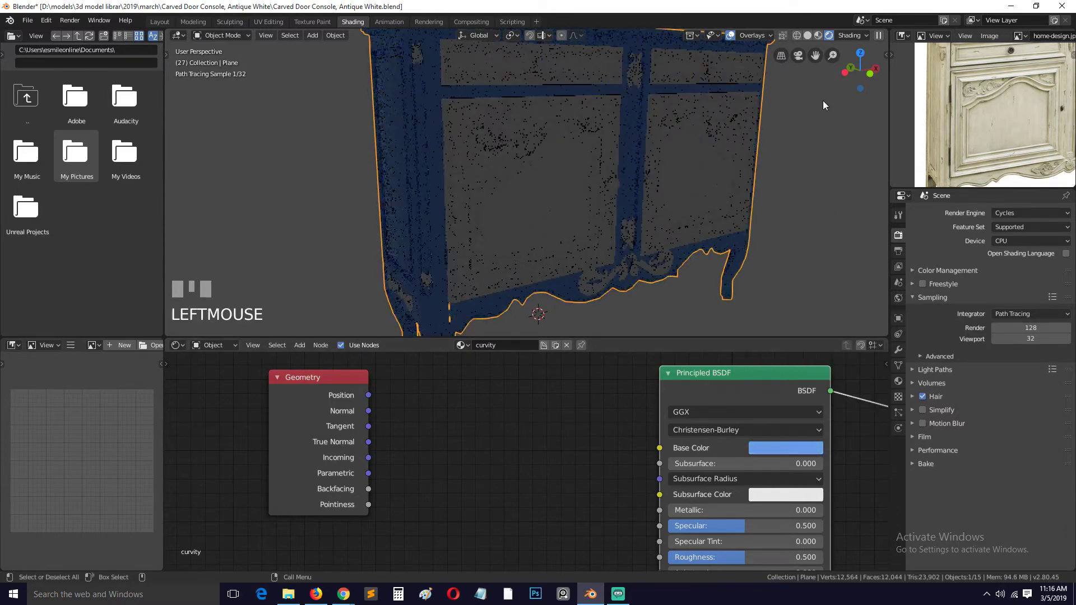
# Switch the viewport to material preview shading and hide the camera and the light.
pyautogui.click(818, 35)
pyautogui.scroll(-3, 667, 186)
pyautogui.click(637, 187)
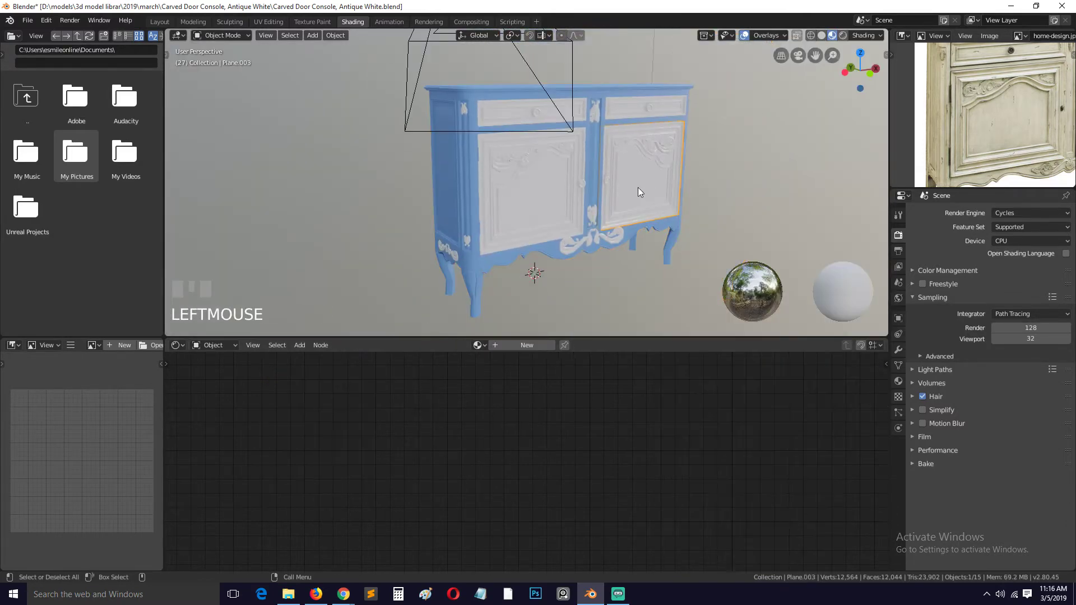
pyautogui.press('`')
pyautogui.scroll(-2, 294, 120)
pyautogui.click(352, 122)
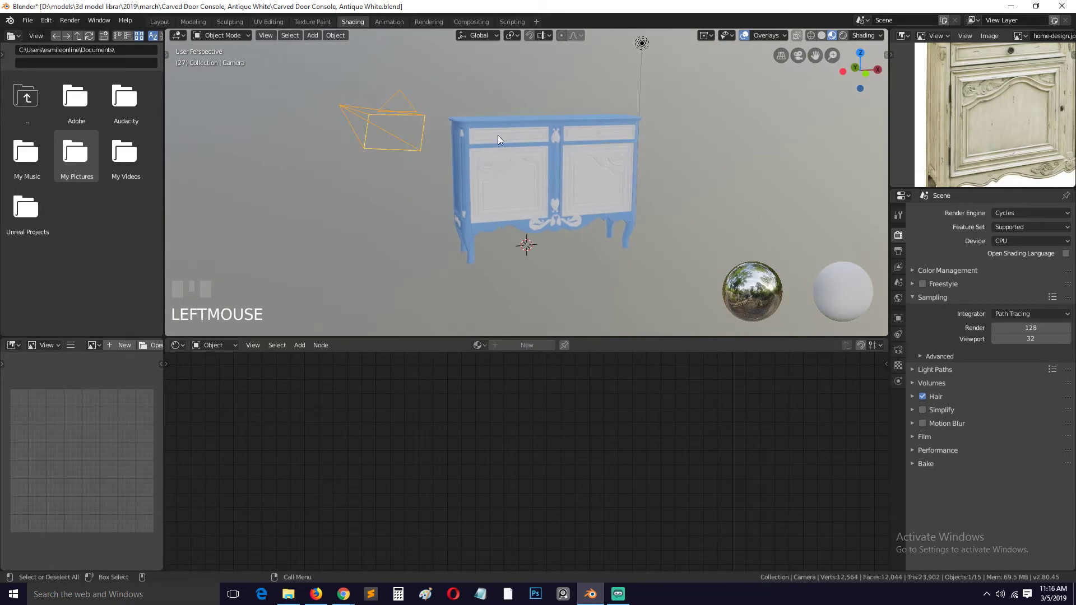
pyautogui.press('g')
pyautogui.click(662, 89)
pyautogui.press('h')
pyautogui.click(646, 43)
pyautogui.press('h')
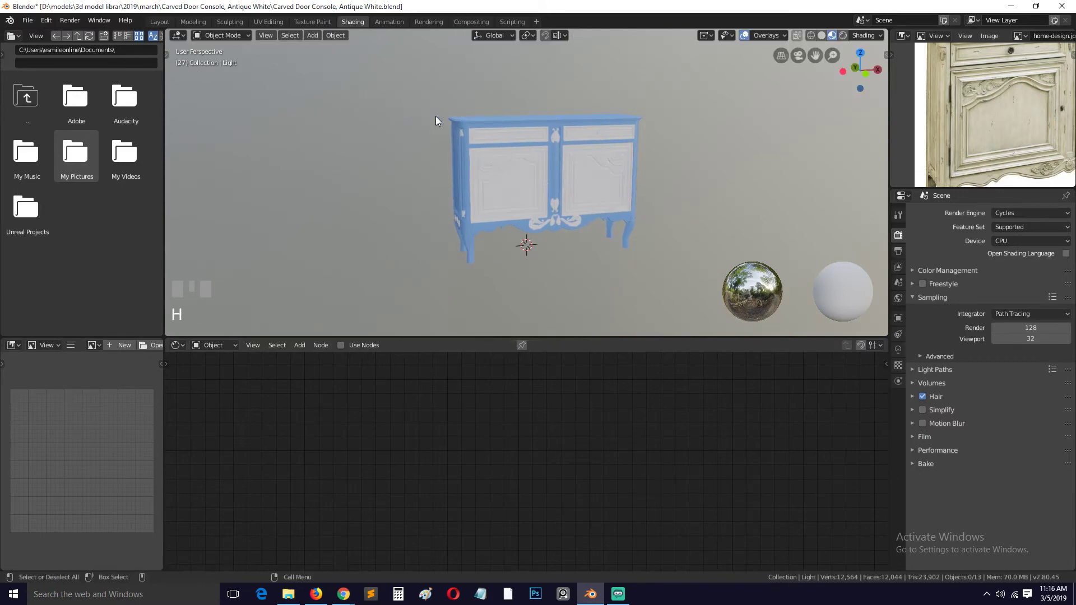
# Link the console body's curvity material to all the other parts of the console.
pyautogui.moveTo(360, 101); pyautogui.dragTo(714, 216)
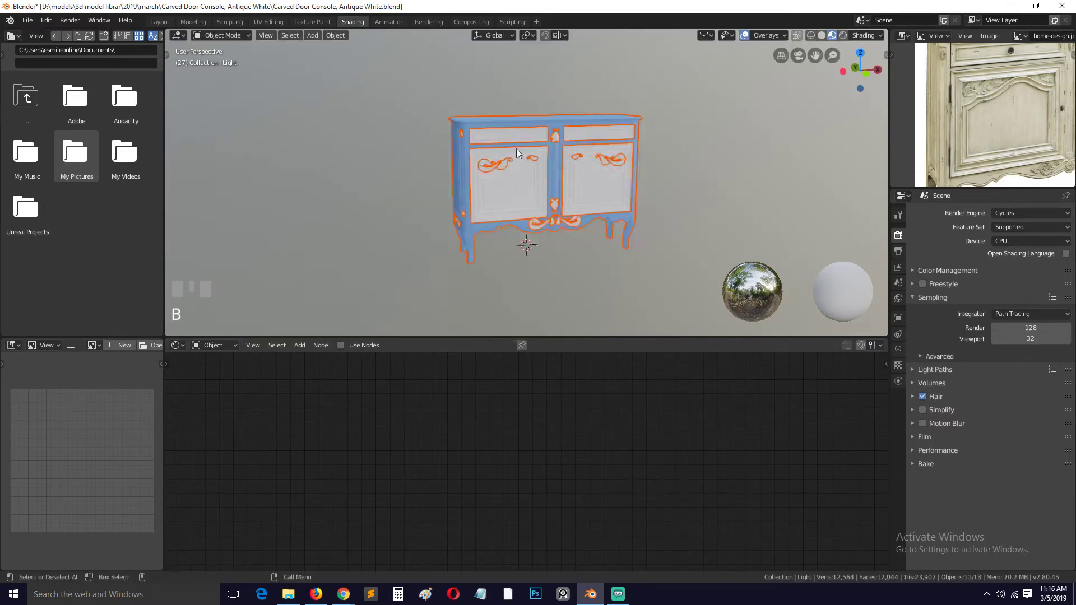
pyautogui.keyDown('shift'); pyautogui.click(458, 120); pyautogui.keyUp('shift')
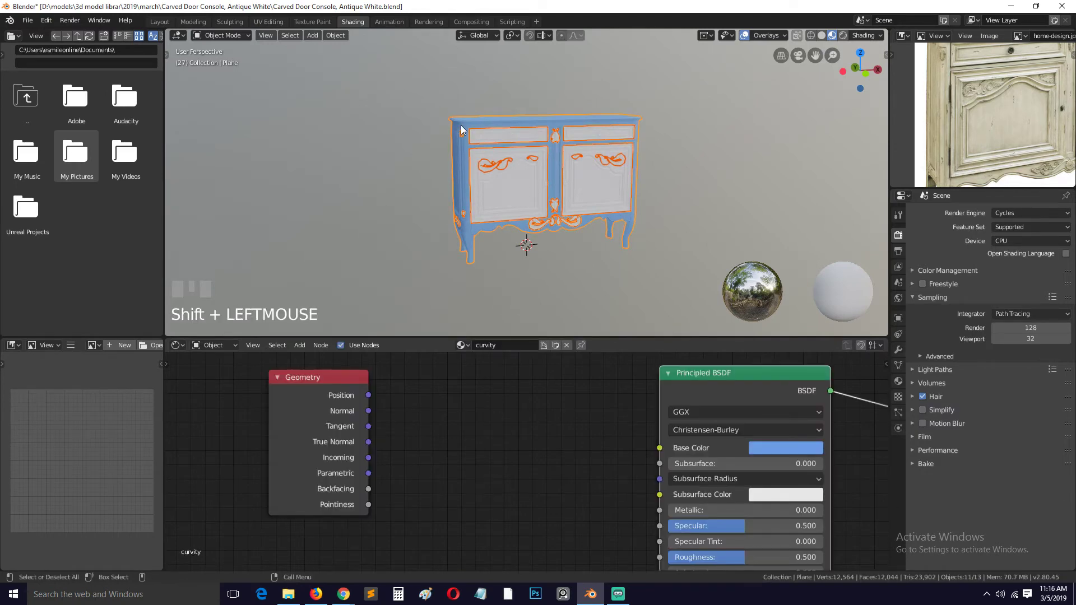
pyautogui.hotkey('ctrl', 'l')
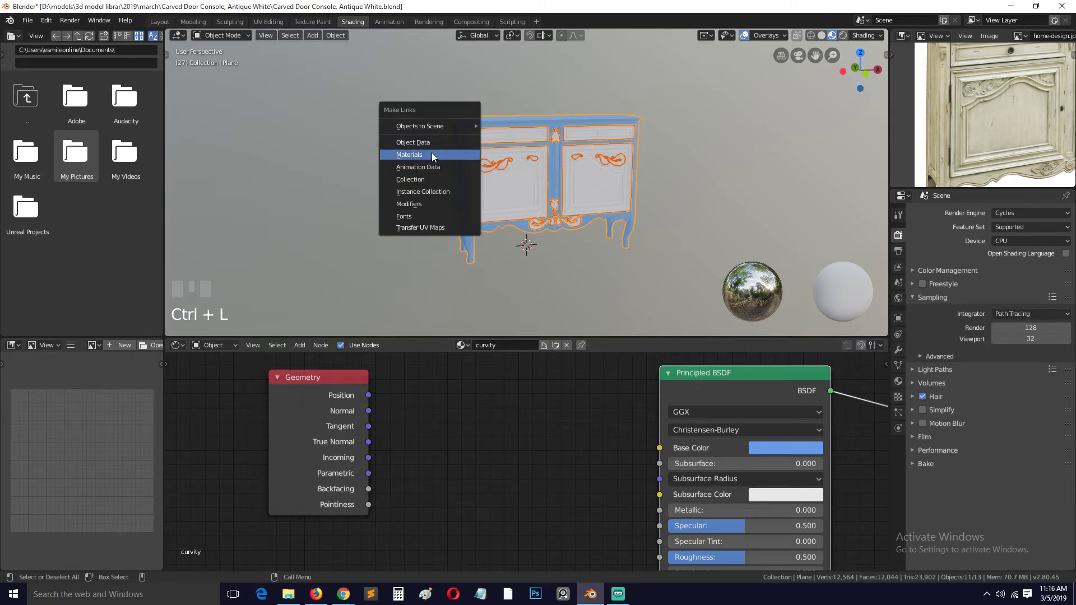
pyautogui.click(432, 156)
pyautogui.scroll(4, 493, 168)
pyautogui.press('`')
pyautogui.moveTo(503, 204); pyautogui.dragTo(523, 280, button='middle')
pyautogui.moveTo(523, 280); pyautogui.dragTo(522, 238, button='middle')
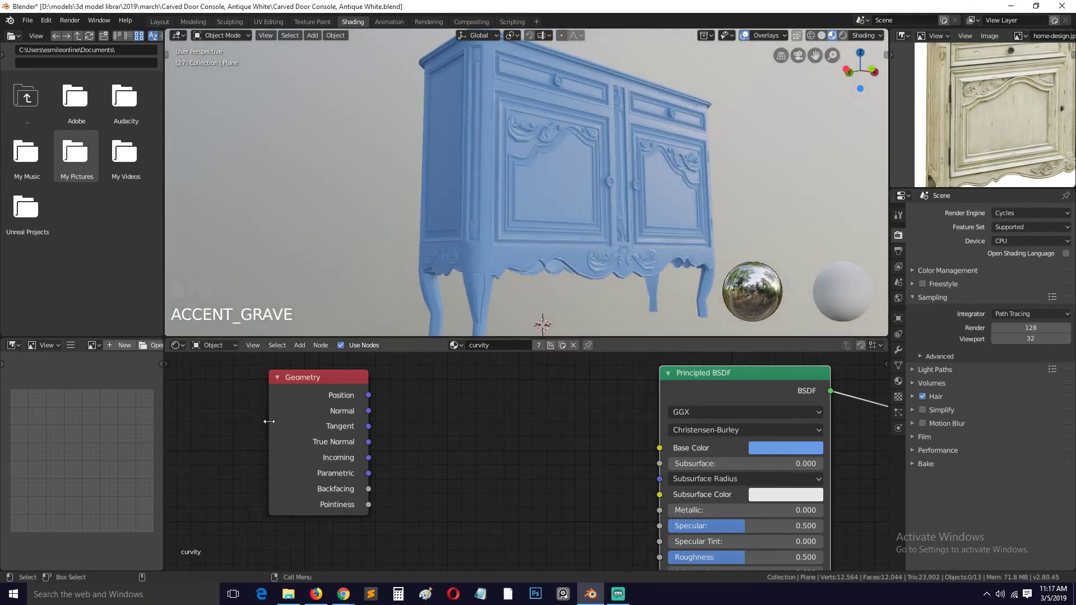
# Cycle the Geometry node's previewed output to Pointiness and show the console in rendered shading.
pyautogui.keyDown('ctrl'); pyautogui.keyDown('shift'); pyautogui.click(307, 410); pyautogui.keyUp('shift'); pyautogui.keyUp('ctrl')
pyautogui.keyDown('ctrl'); pyautogui.keyDown('shift'); pyautogui.click(307, 411); pyautogui.keyUp('shift'); pyautogui.keyUp('ctrl')
pyautogui.keyDown('ctrl'); pyautogui.keyDown('shift'); pyautogui.click(306, 411); pyautogui.keyUp('shift'); pyautogui.keyUp('ctrl')
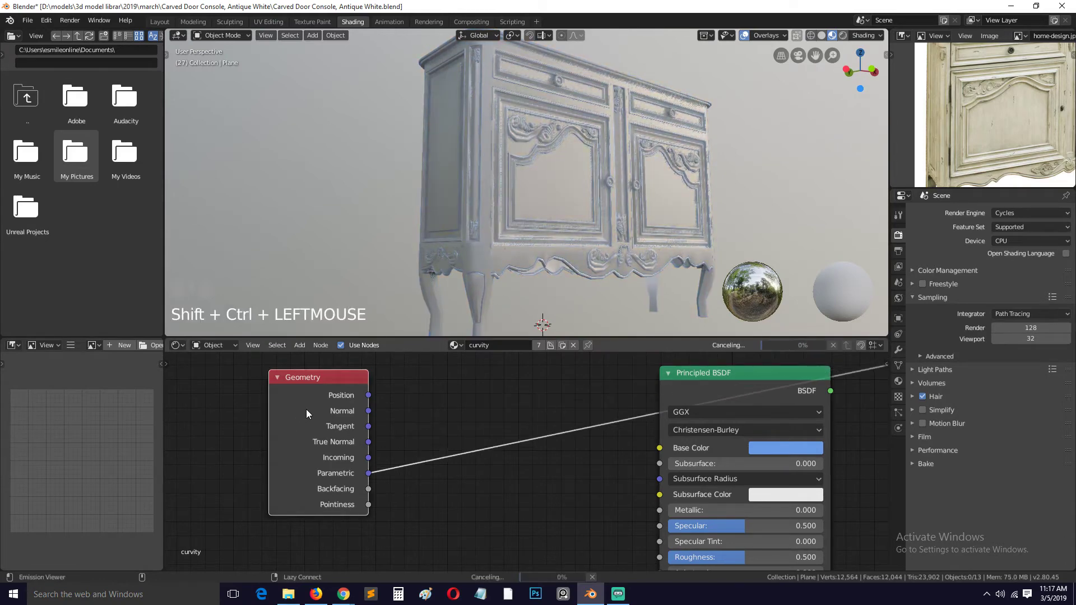
pyautogui.keyDown('ctrl'); pyautogui.keyDown('shift'); pyautogui.click(307, 411); pyautogui.keyUp('shift'); pyautogui.keyUp('ctrl')
pyautogui.keyDown('ctrl'); pyautogui.keyDown('shift'); pyautogui.click(306, 411); pyautogui.keyUp('shift'); pyautogui.keyUp('ctrl')
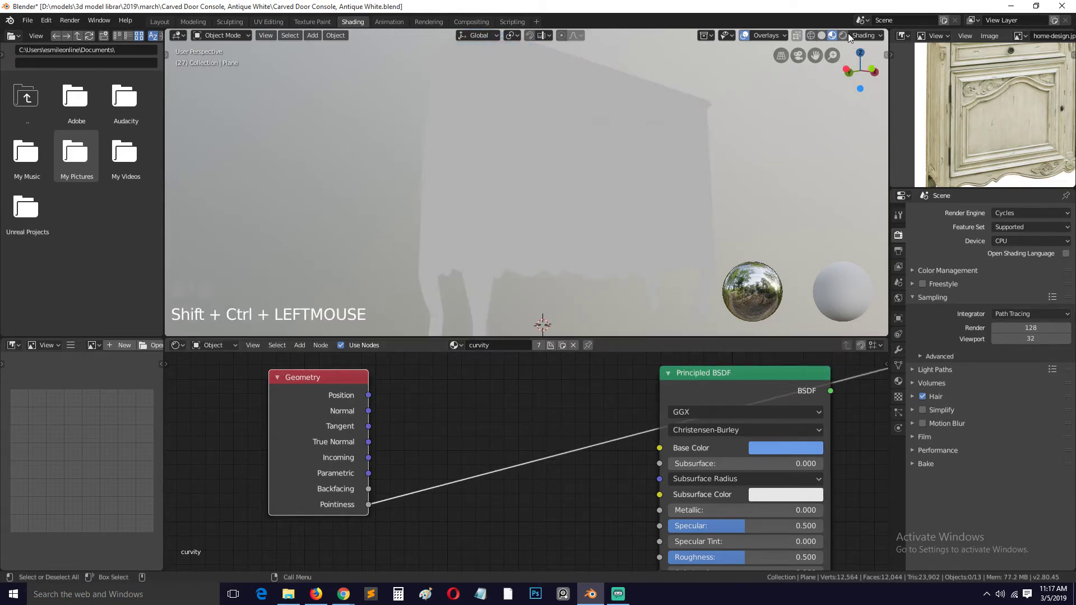
pyautogui.scroll(2, 654, 165)
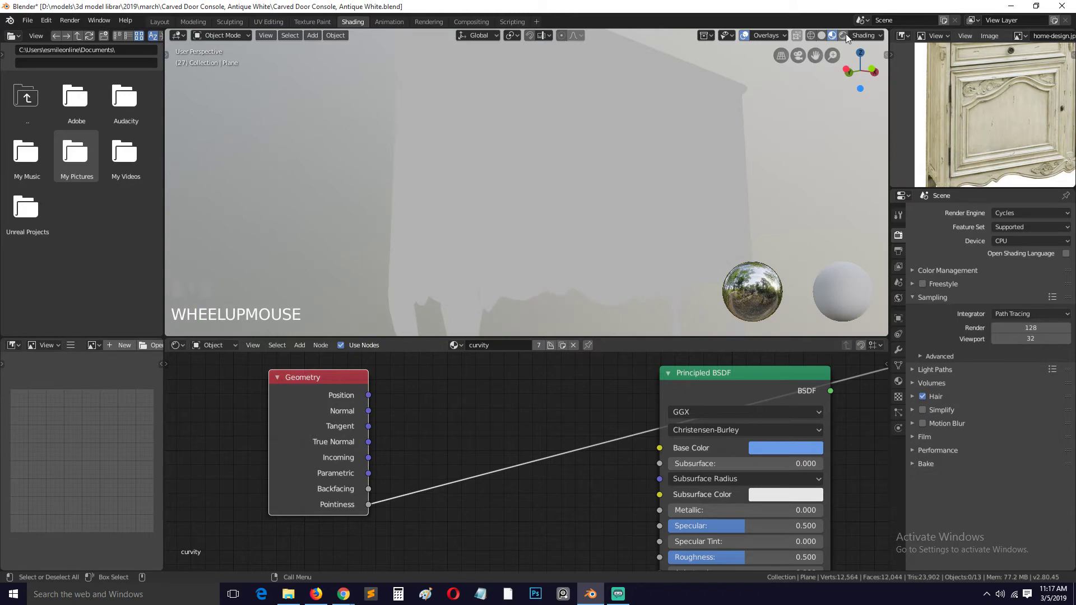
pyautogui.click(844, 34)
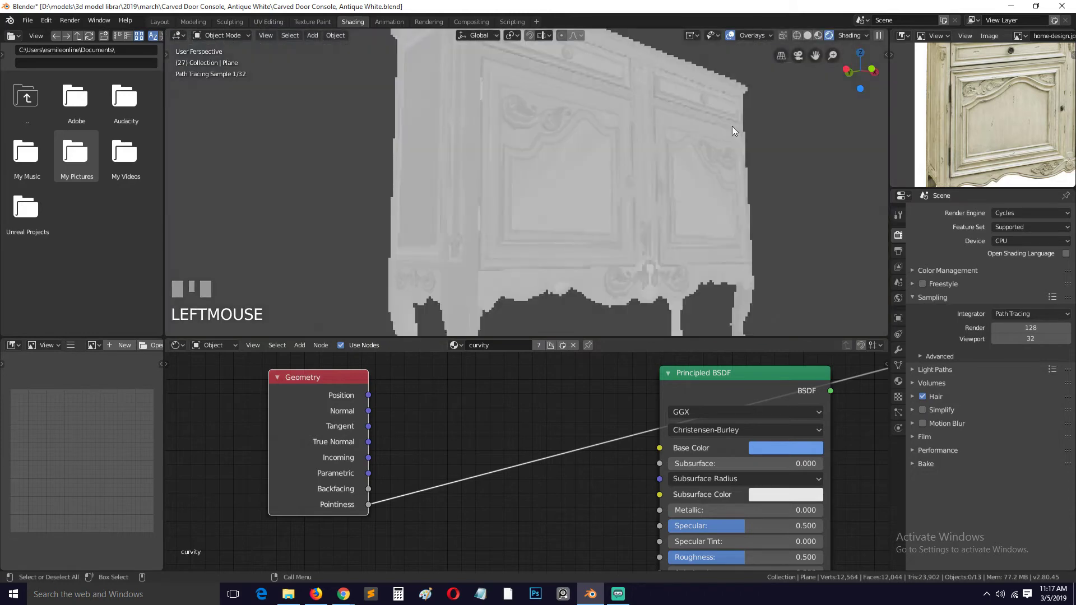
# Switch the render engine to Eevee to compare the pointiness preview, and return to Cycles.
pyautogui.click(1011, 213)
pyautogui.click(1003, 226)
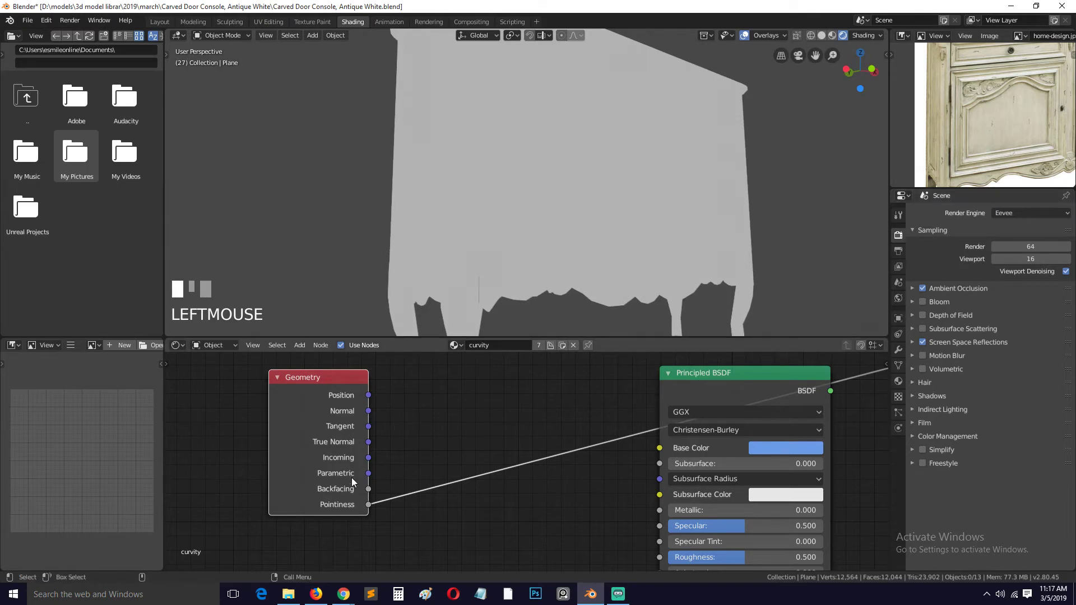
pyautogui.click(1014, 213)
pyautogui.click(1007, 251)
# Inspect the rendered pointiness on the console's doors and top, and move the Geometry node farther from the Principled BSDF.
pyautogui.scroll(5, 597, 208)
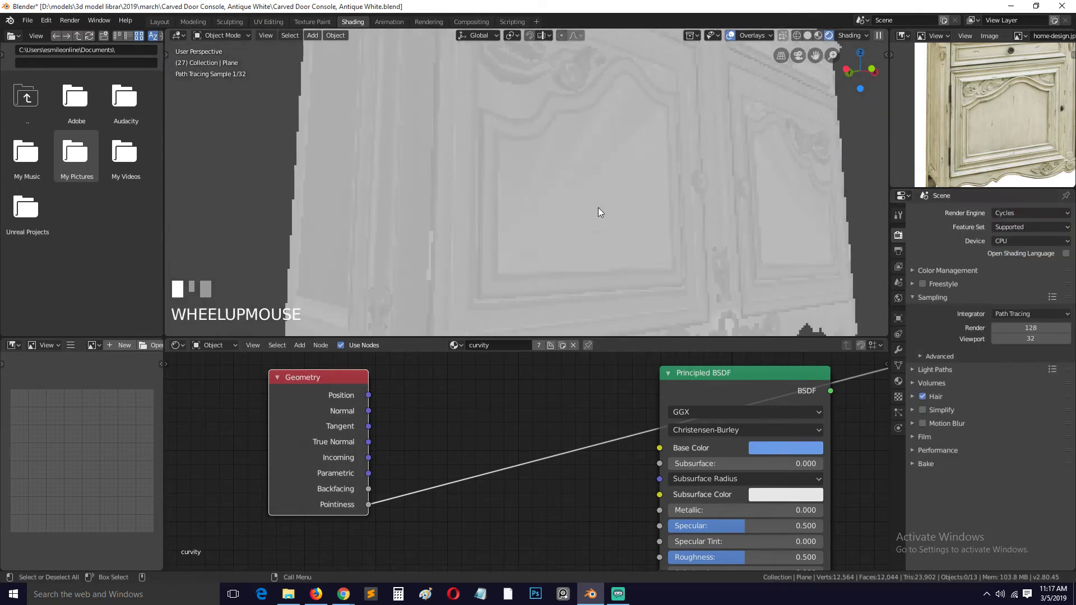
pyautogui.scroll(-4, 680, 244)
pyautogui.moveTo(681, 243); pyautogui.dragTo(682, 261, button='middle')
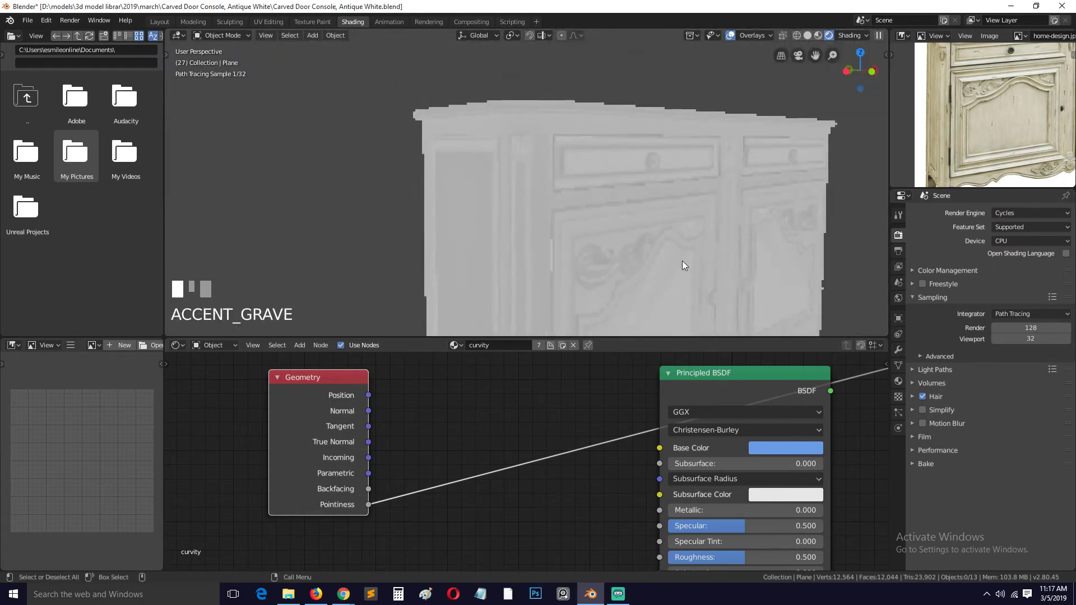
pyautogui.scroll(2, 639, 218)
pyautogui.moveTo(640, 217); pyautogui.dragTo(644, 230, button='middle')
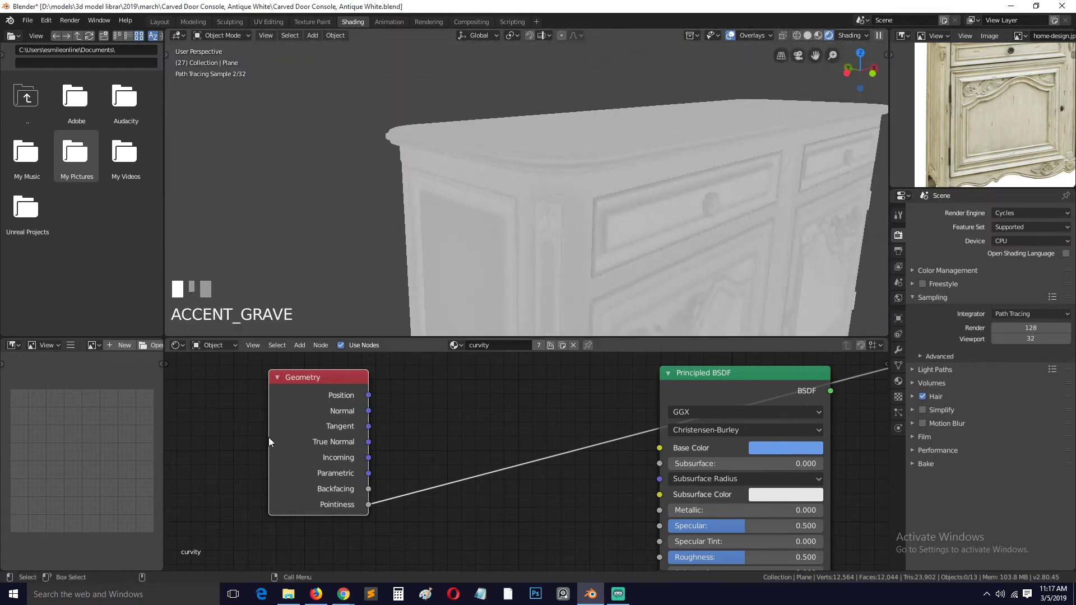
pyautogui.moveTo(268, 437); pyautogui.dragTo(227, 440)
pyautogui.press('`')
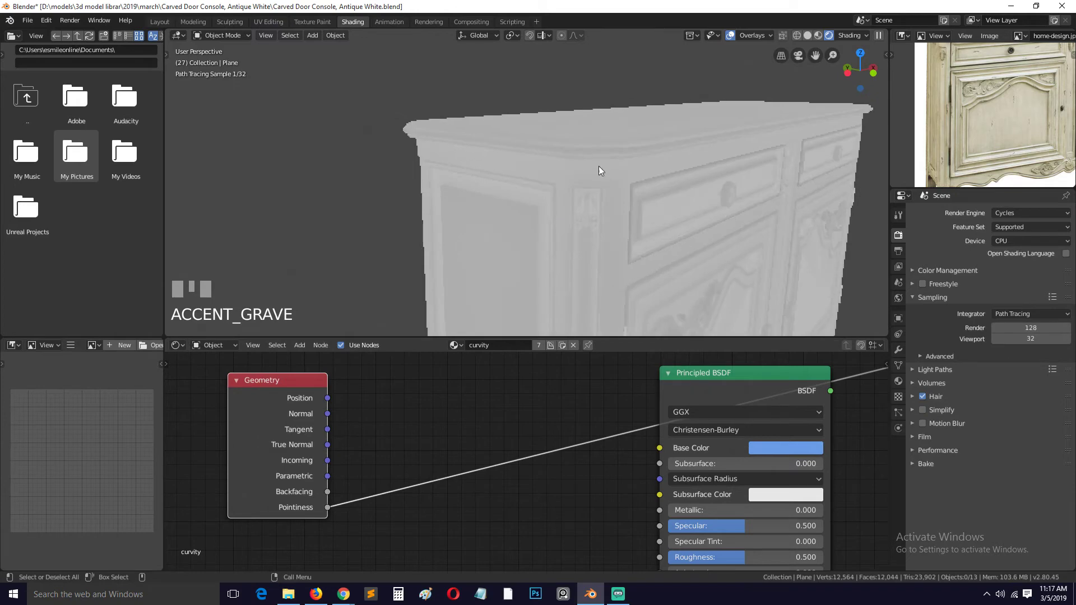
# Insert a ColorRamp node between the Geometry node's Pointiness output and the Viewer node.
pyautogui.hotkey('shift', 'a')
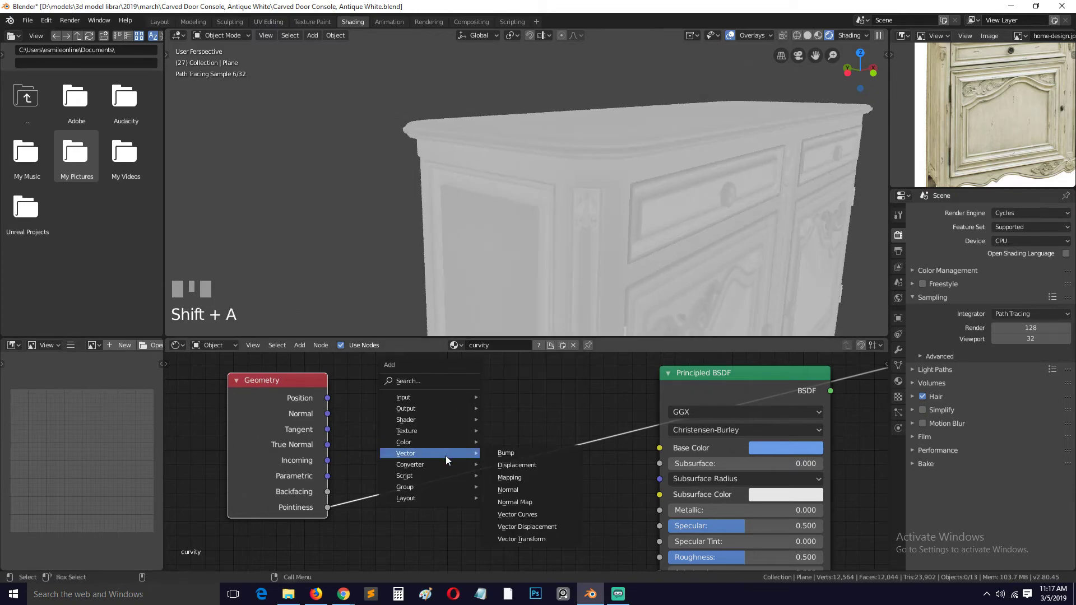
pyautogui.moveTo(441, 463)
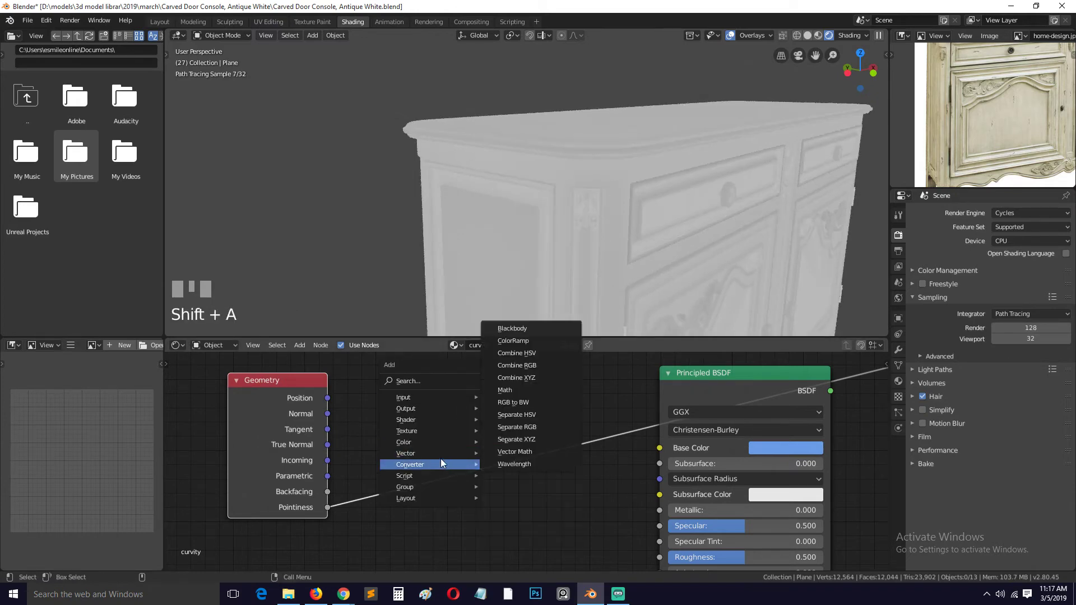
pyautogui.click(538, 340)
pyautogui.click(414, 446)
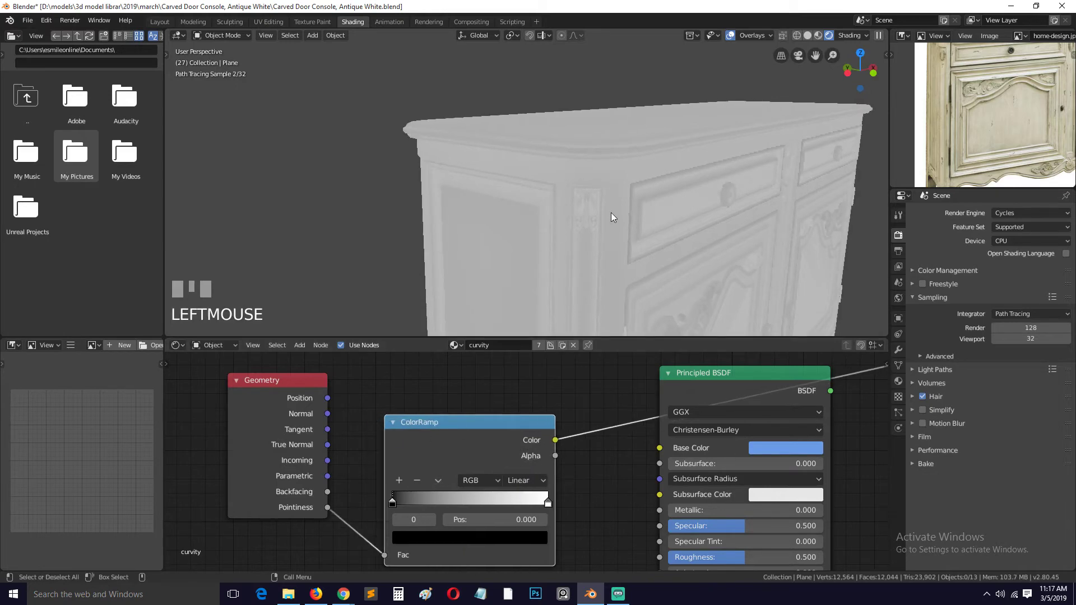
# Try moving the ColorRamp's black stop to 0.355, inspect the contrast on the console front, and return the stop to 0.
pyautogui.moveTo(403, 507); pyautogui.dragTo(466, 496)
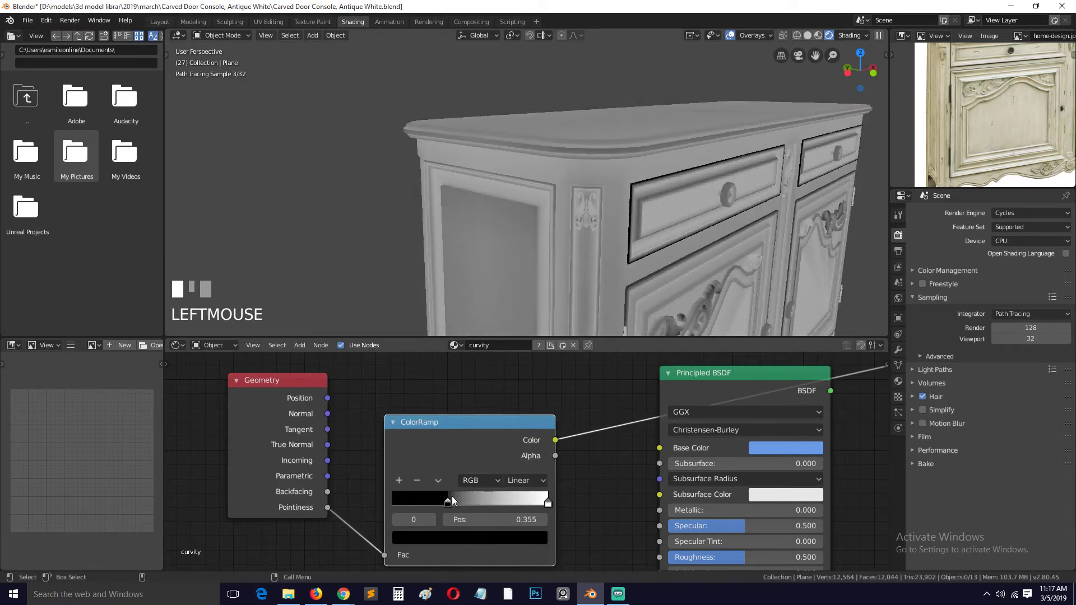
pyautogui.press('`')
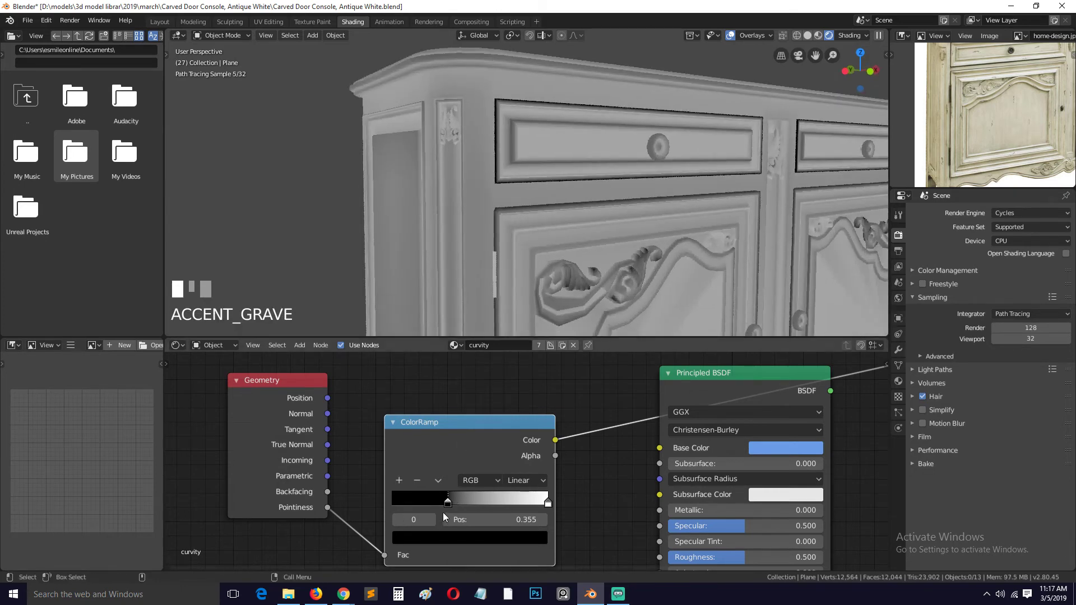
pyautogui.moveTo(447, 500); pyautogui.dragTo(363, 503)
# Add a Math node and insert it on the link between the ColorRamp and the Viewer node.
pyautogui.hotkey('shift', 'a')
pyautogui.moveTo(626, 414)
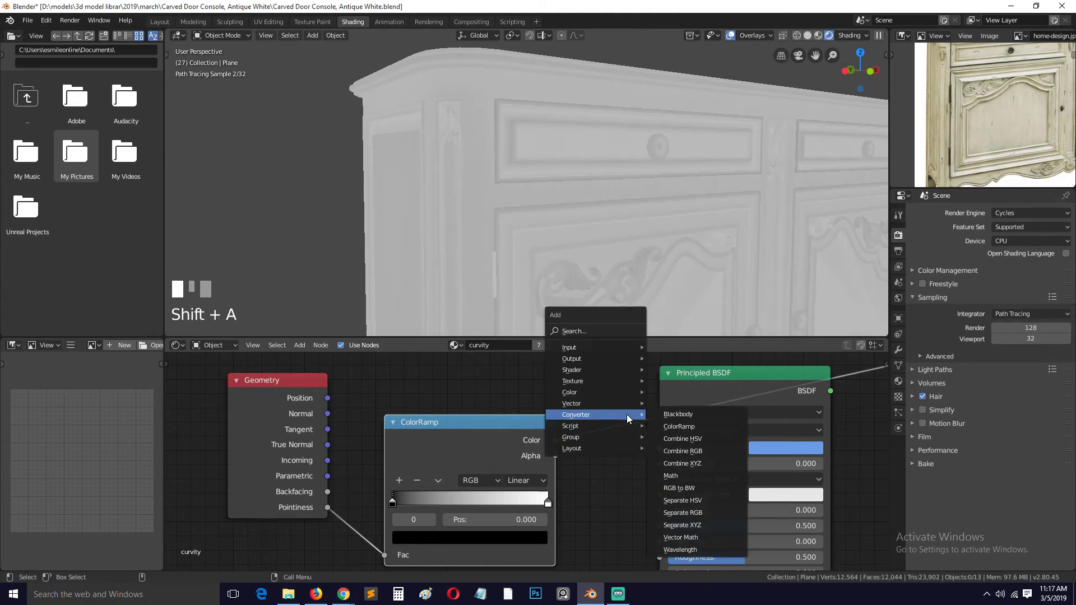
pyautogui.click(676, 476)
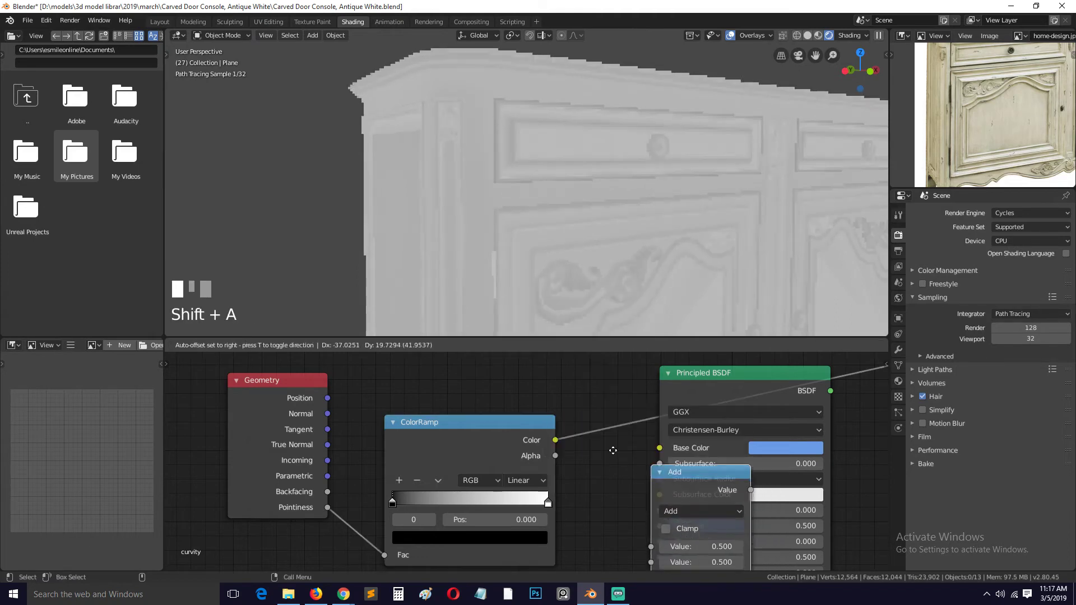
pyautogui.click(700, 427)
pyautogui.moveTo(714, 399); pyautogui.dragTo(170, 451)
pyautogui.moveTo(798, 443); pyautogui.dragTo(745, 466)
# Undo the last change to the Principled BSDF node and move that node clear of the Math node.
pyautogui.scroll(-4, 768, 472)
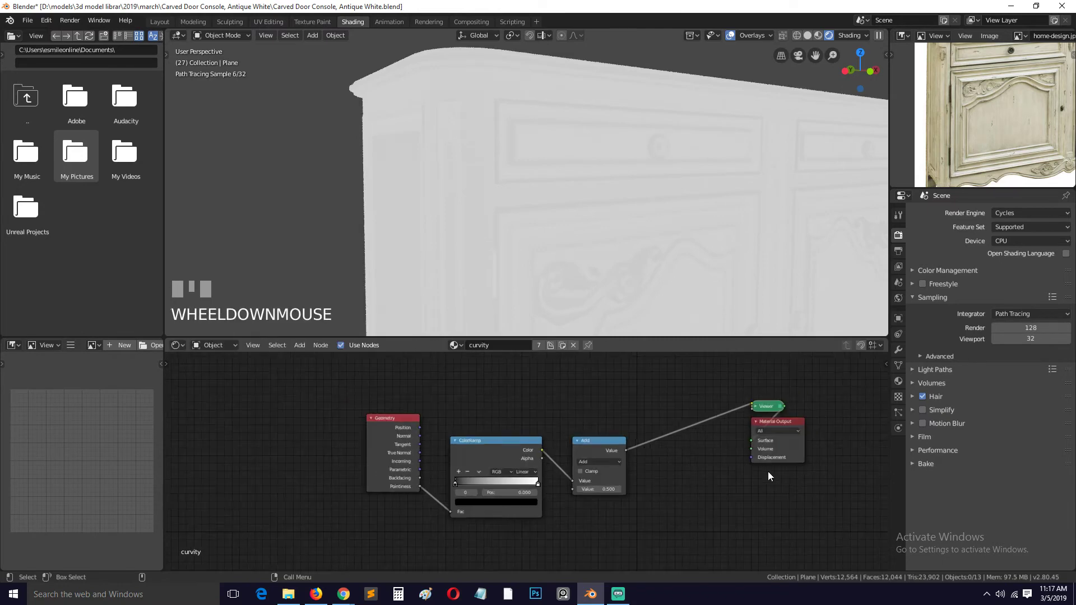
pyautogui.scroll(1, 768, 468)
pyautogui.hotkey('ctrl', 'z')
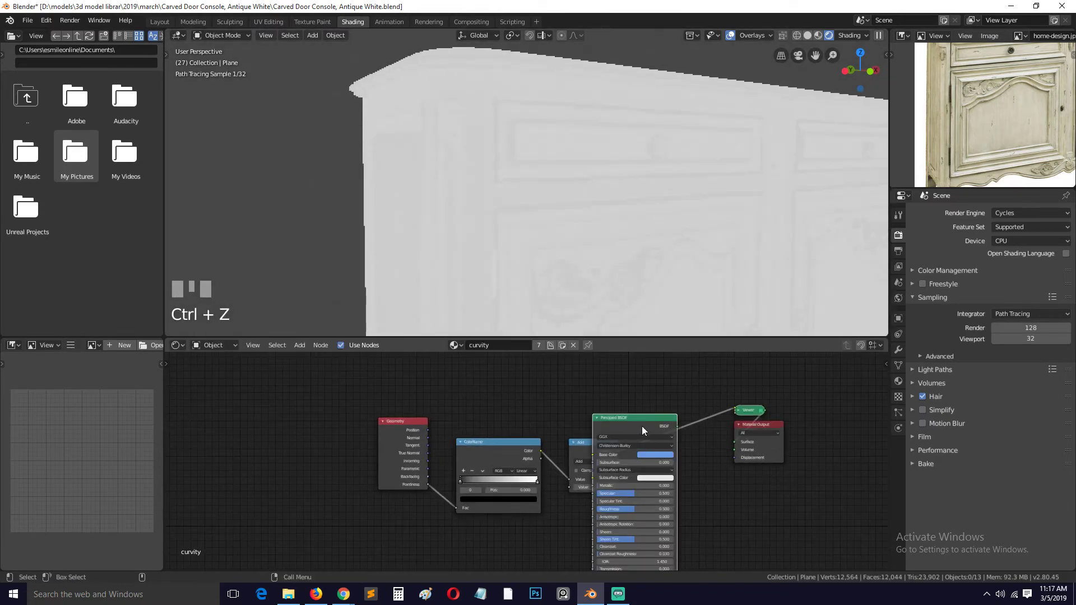
pyautogui.moveTo(641, 426); pyautogui.dragTo(689, 468)
pyautogui.scroll(4, 618, 471)
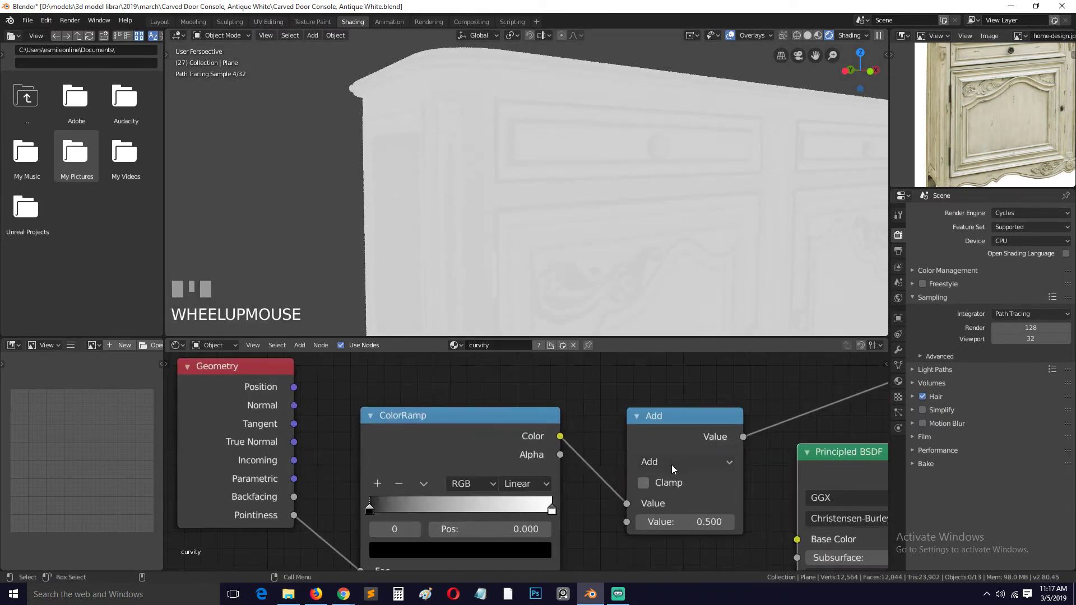
# Change the Math node's operation to Power and set its second value to 2.100 after trying 2.500.
pyautogui.click(672, 462)
pyautogui.click(680, 361)
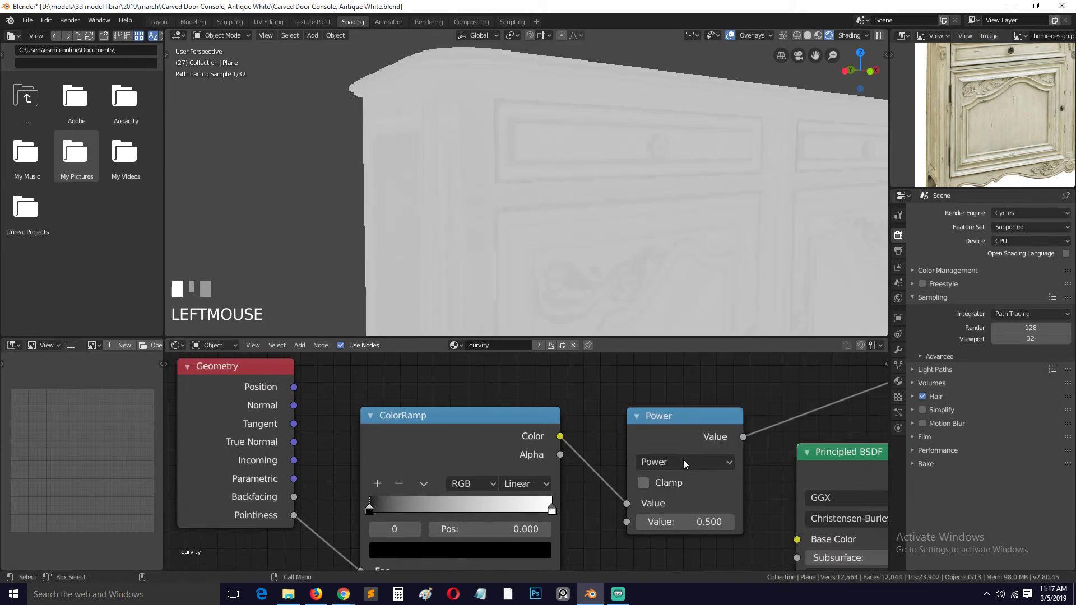
pyautogui.moveTo(685, 522); pyautogui.dragTo(797, 522)
pyautogui.scroll(-3, 599, 275)
pyautogui.moveTo(601, 277); pyautogui.dragTo(640, 297, button='middle')
pyautogui.scroll(2, 634, 300)
pyautogui.press('`')
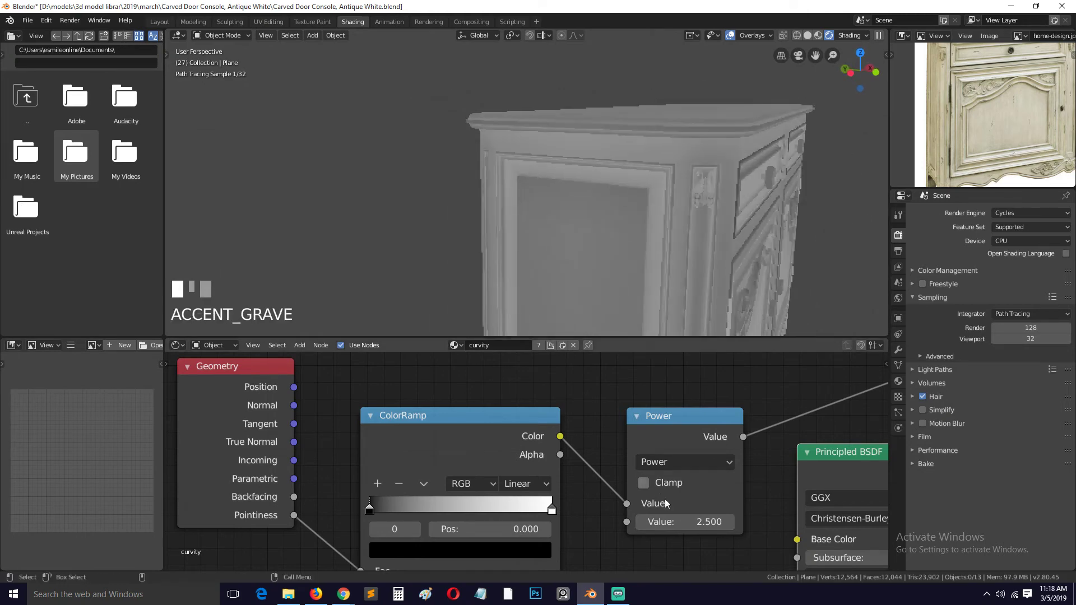
pyautogui.click(684, 521)
pyautogui.moveTo(684, 522); pyautogui.dragTo(663, 521)
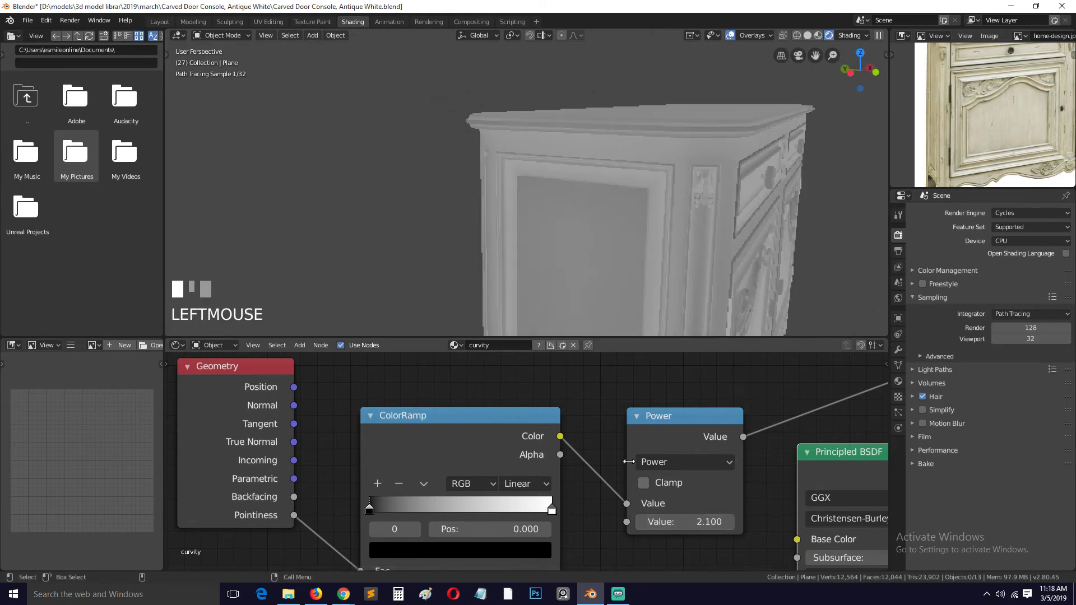
# Move the ColorRamp's black stop to 0.250 and its white stop to 0.677, and inspect the contrast around the console.
pyautogui.scroll(2, 549, 452)
pyautogui.moveTo(317, 509); pyautogui.dragTo(366, 527)
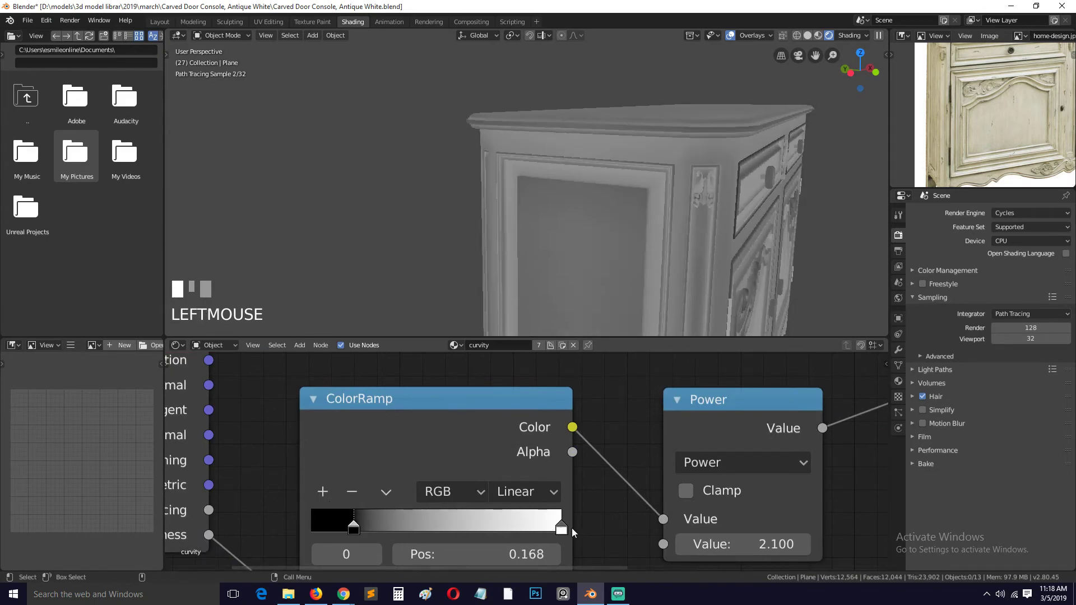
pyautogui.moveTo(571, 528); pyautogui.dragTo(481, 518)
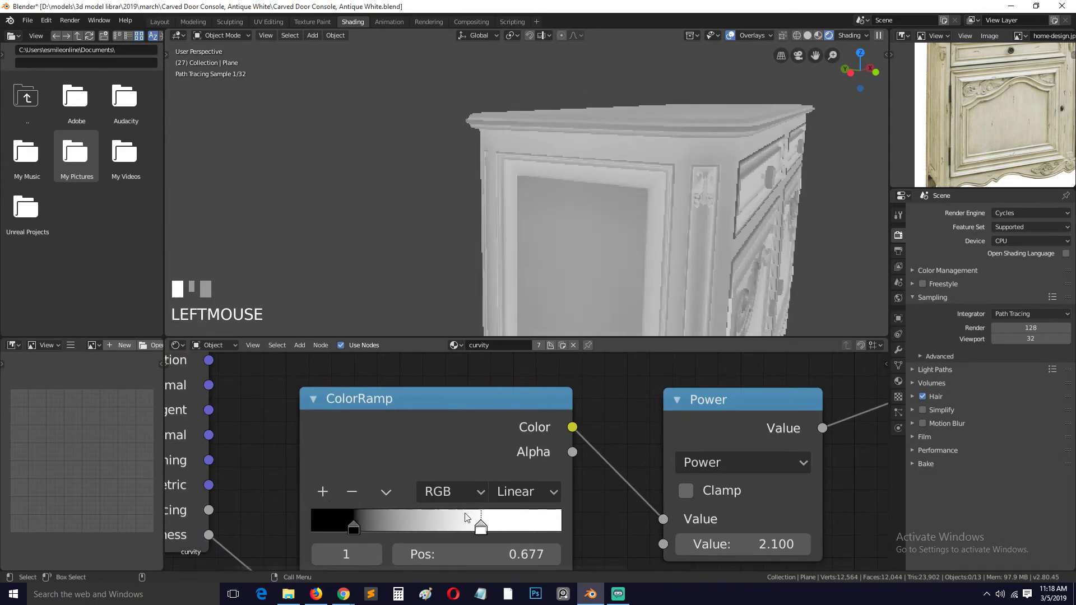
pyautogui.moveTo(344, 516); pyautogui.dragTo(390, 530)
pyautogui.scroll(-1, 607, 219)
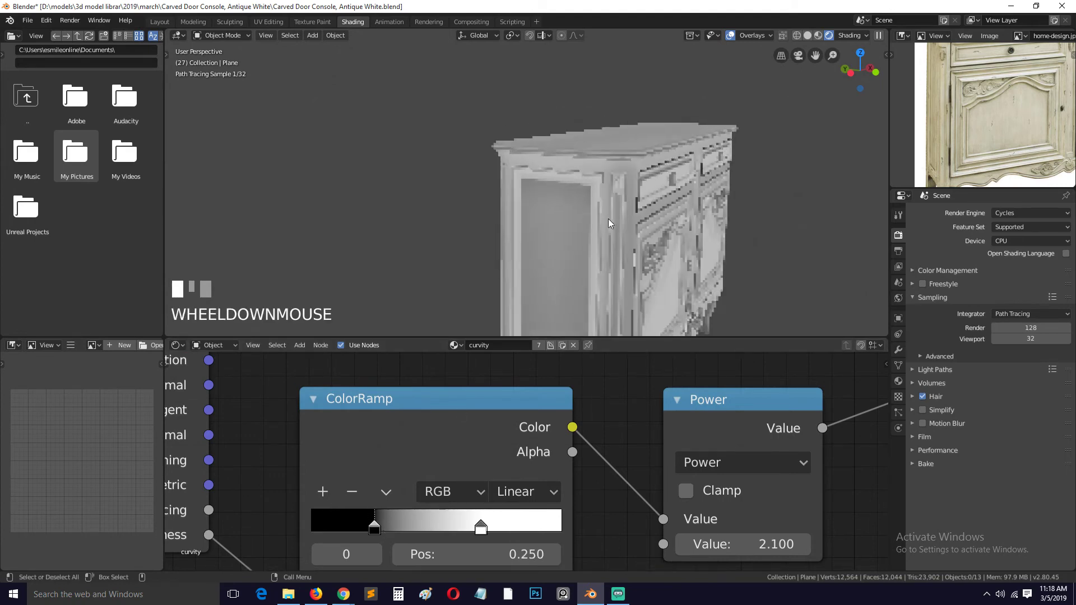
pyautogui.moveTo(607, 219); pyautogui.dragTo(549, 152, button='middle')
pyautogui.scroll(-1, 549, 190)
pyautogui.hotkey('alt', 'a')
pyautogui.press('`')
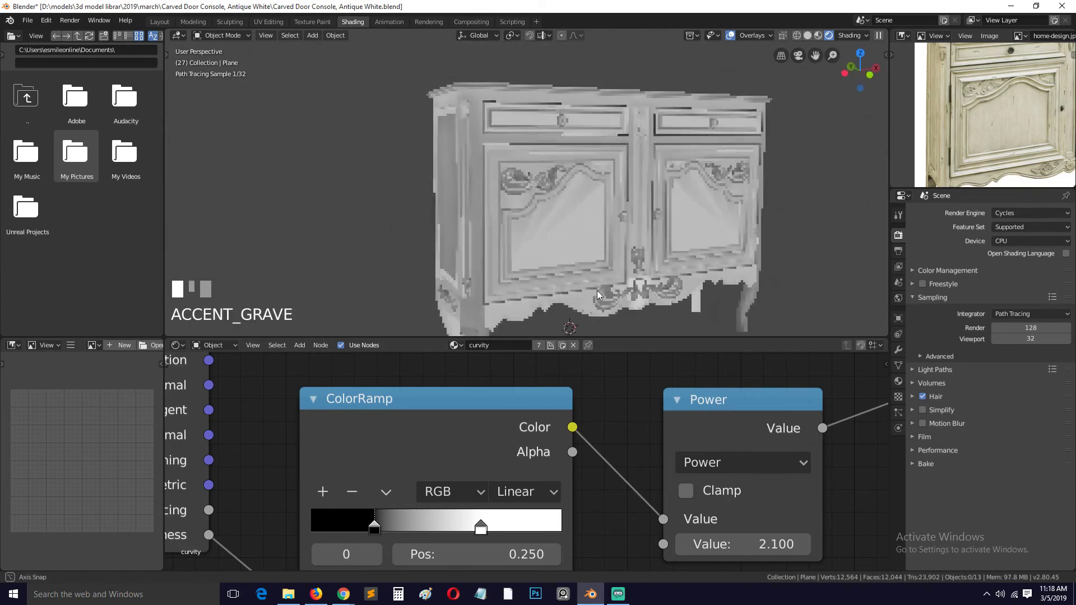
pyautogui.moveTo(596, 290); pyautogui.dragTo(556, 234, button='middle')
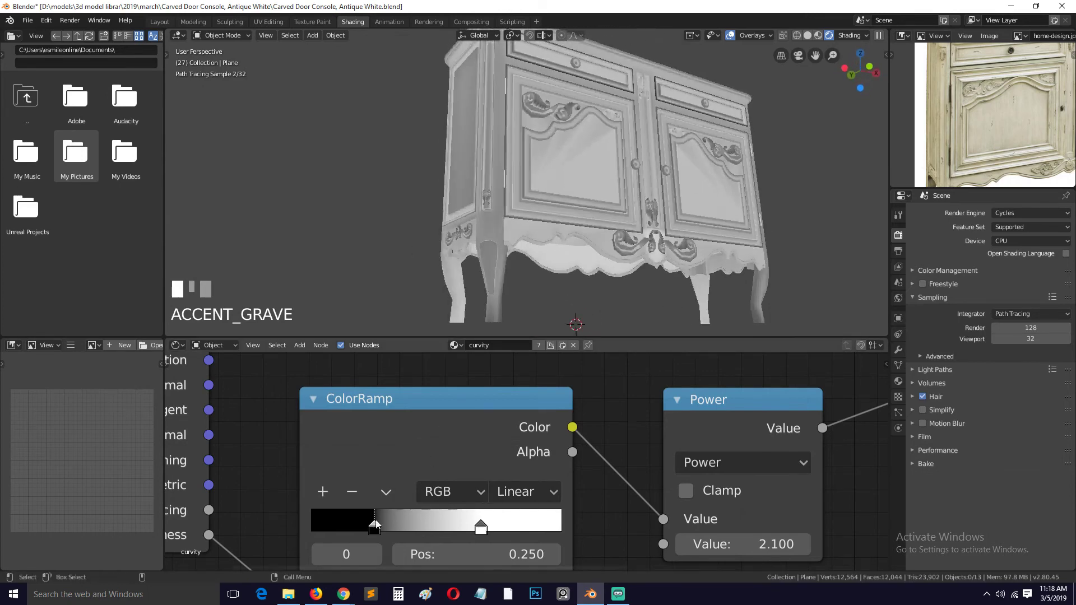
# Return the ColorRamp's black and white stops to 0 and 1, and set the Power node's value to 1.000.
pyautogui.moveTo(375, 520); pyautogui.dragTo(311, 527)
pyautogui.moveTo(481, 527); pyautogui.dragTo(563, 529)
pyautogui.click(778, 543)
pyautogui.write('1')
pyautogui.press('Return')
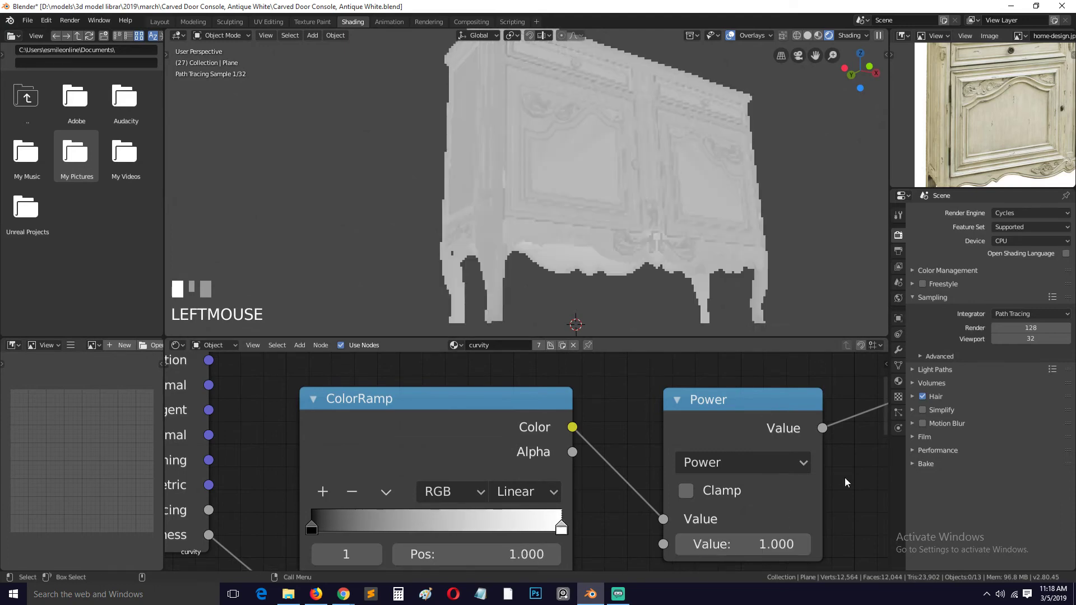
# Examine the softened pointiness shading on the console's side, doors, lower carving and full front.
pyautogui.moveTo(684, 176); pyautogui.dragTo(712, 203, button='middle')
pyautogui.scroll(3, 680, 223)
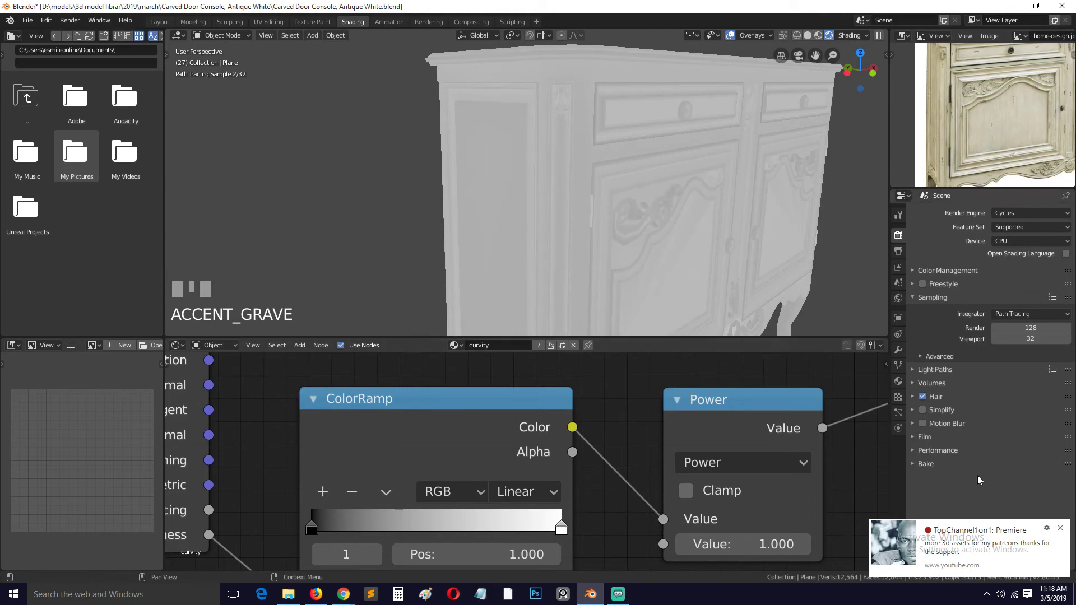
pyautogui.click(1061, 528)
pyautogui.scroll(-2, 633, 169)
pyautogui.press('`')
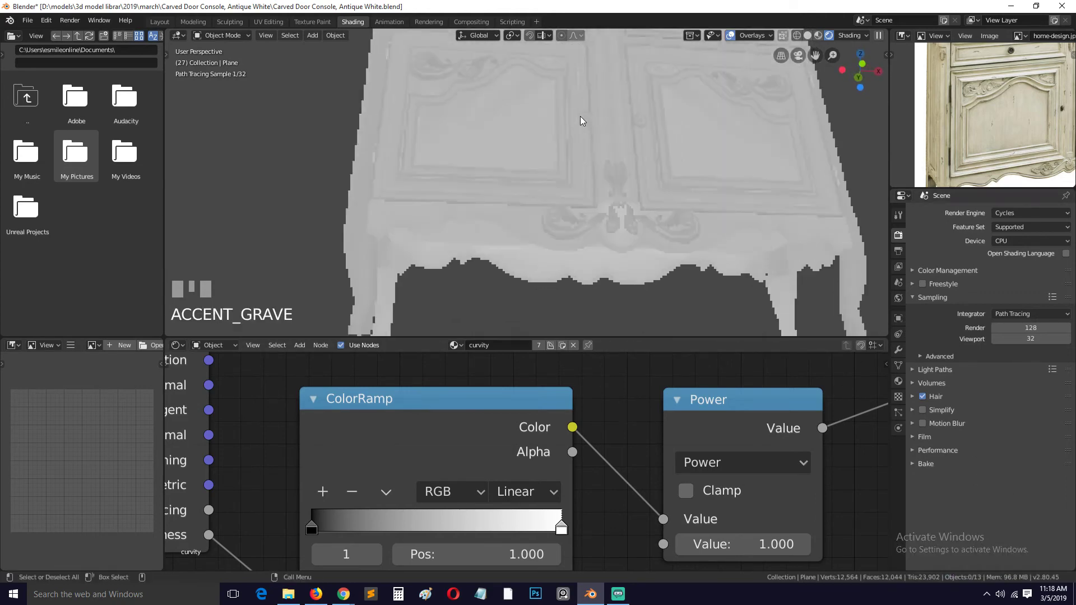
pyautogui.scroll(-3, 644, 179)
pyautogui.press('`')
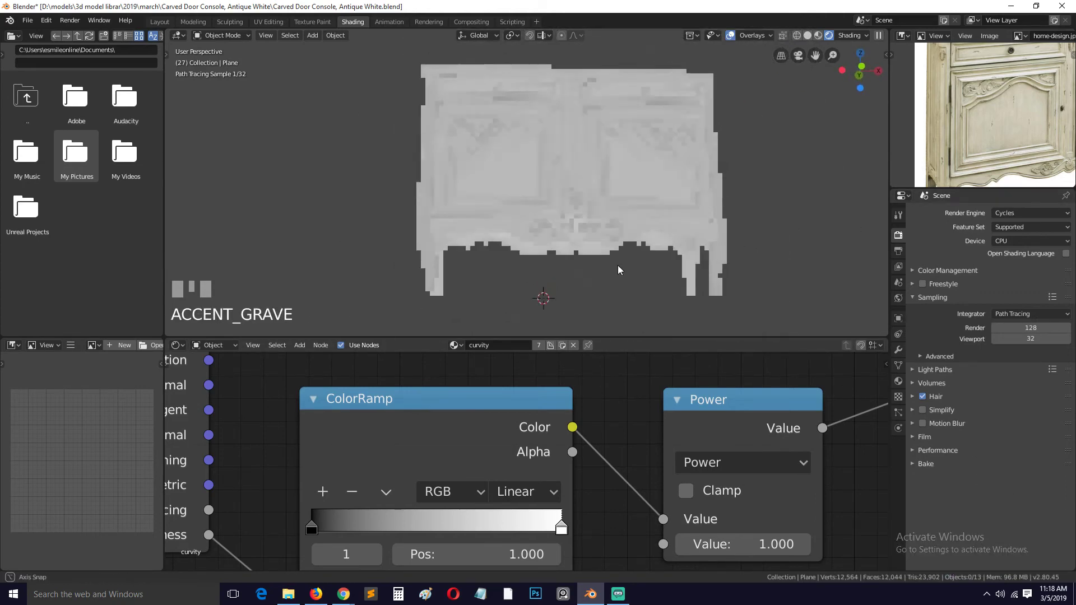
pyautogui.scroll(-4, 823, 426)
pyautogui.press('`')
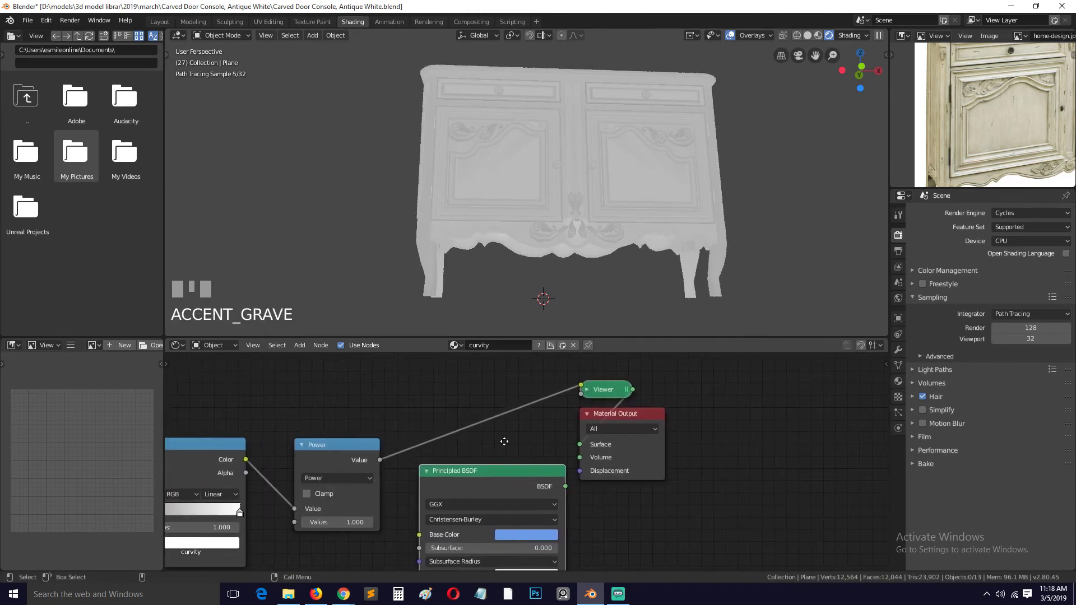
# Move the Principled BSDF node aside and add a Diffuse BSDF node near the Material Output.
pyautogui.moveTo(369, 464); pyautogui.dragTo(411, 433, button='middle')
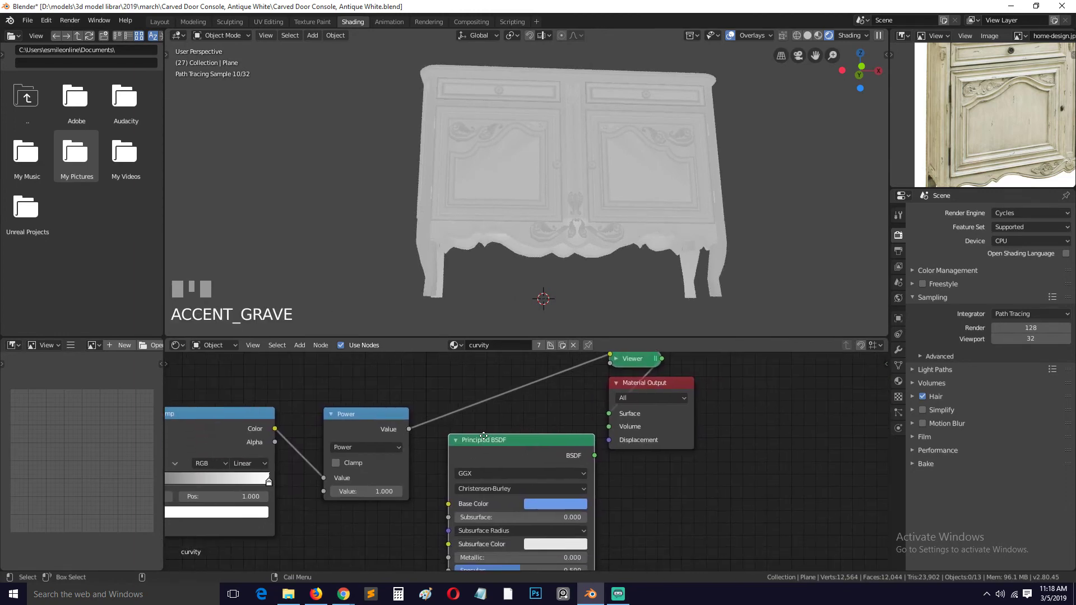
pyautogui.moveTo(480, 440); pyautogui.dragTo(505, 489)
pyautogui.hotkey('shift', 'a')
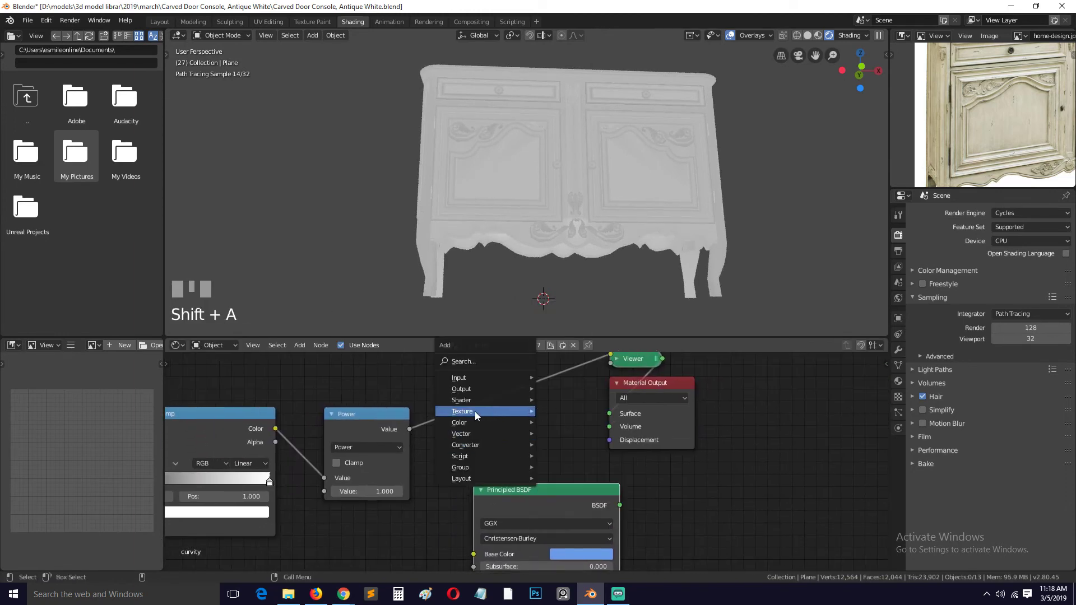
pyautogui.moveTo(476, 400)
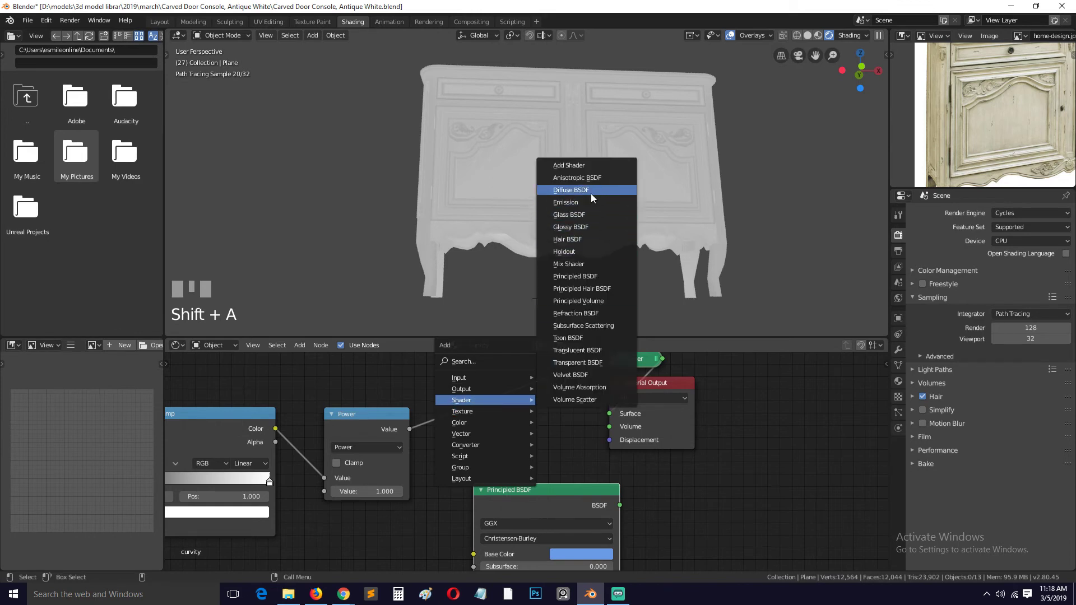
pyautogui.click(590, 193)
pyautogui.click(573, 236)
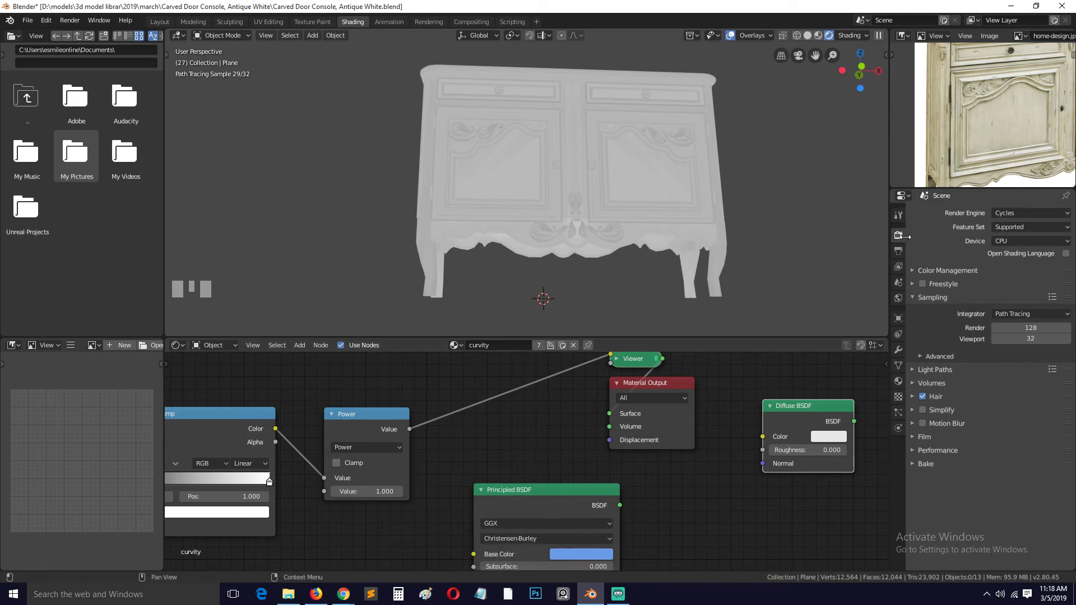
# Connect the Power node's value to the Diffuse BSDF's Color and its BSDF output to the Material Output's Surface, and view the console.
pyautogui.click(522, 350)
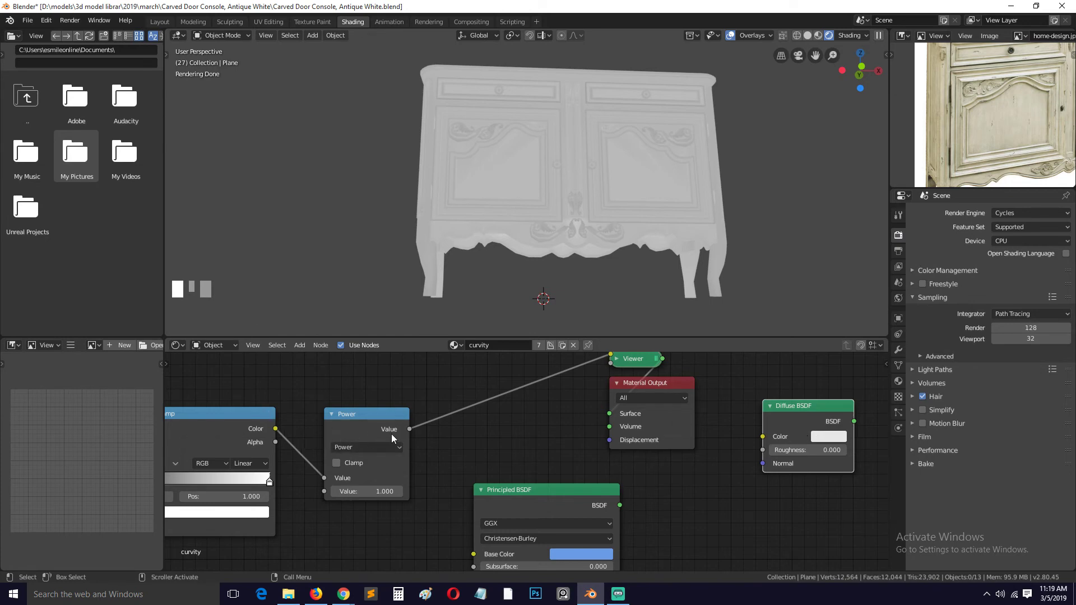
pyautogui.moveTo(410, 429); pyautogui.dragTo(483, 381)
pyautogui.keyDown('ctrl'); pyautogui.keyDown('shift'); pyautogui.click(808, 409); pyautogui.keyUp('shift'); pyautogui.keyUp('ctrl')
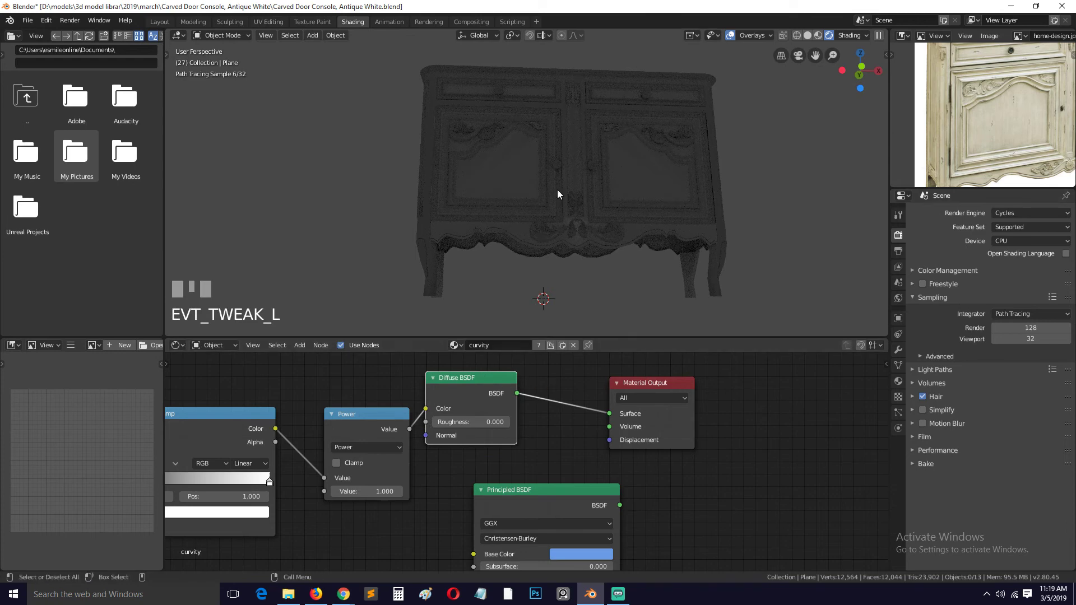
pyautogui.moveTo(557, 190); pyautogui.dragTo(594, 194, button='middle')
pyautogui.scroll(1, 906, 237)
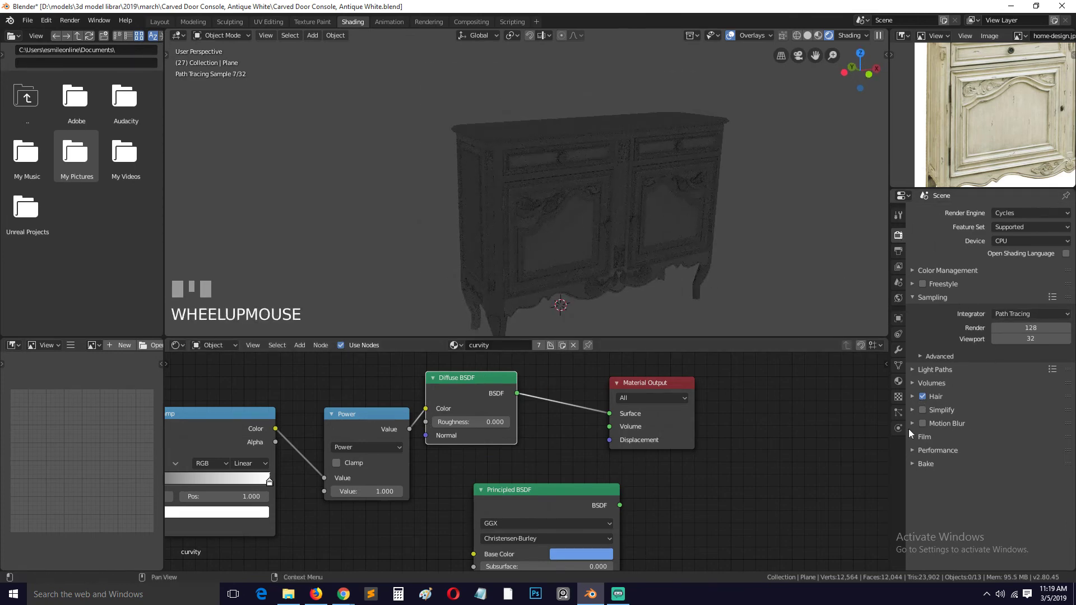
# Set the bake type to Diffuse and turn off the Direct and Indirect influences, leaving only Color enabled.
pyautogui.click(959, 465)
pyautogui.scroll(-5, 972, 478)
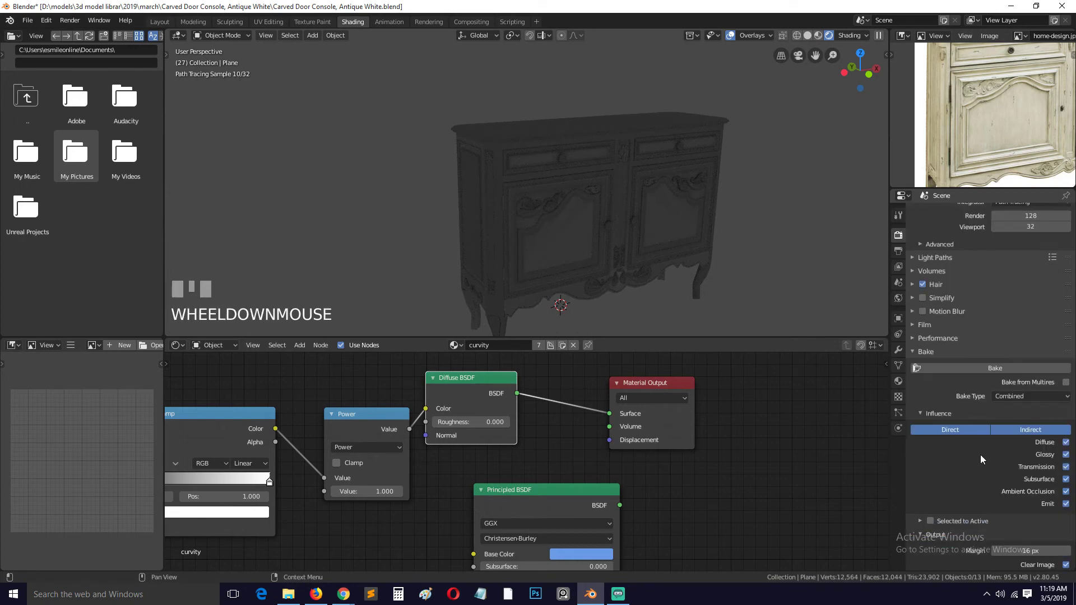
pyautogui.click(1028, 396)
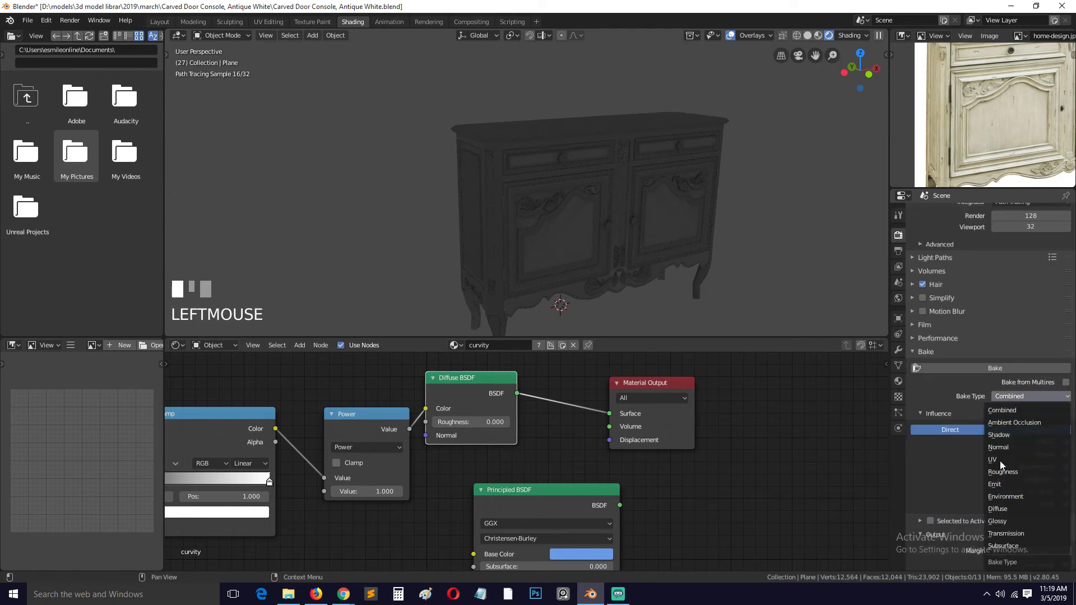
pyautogui.click(997, 509)
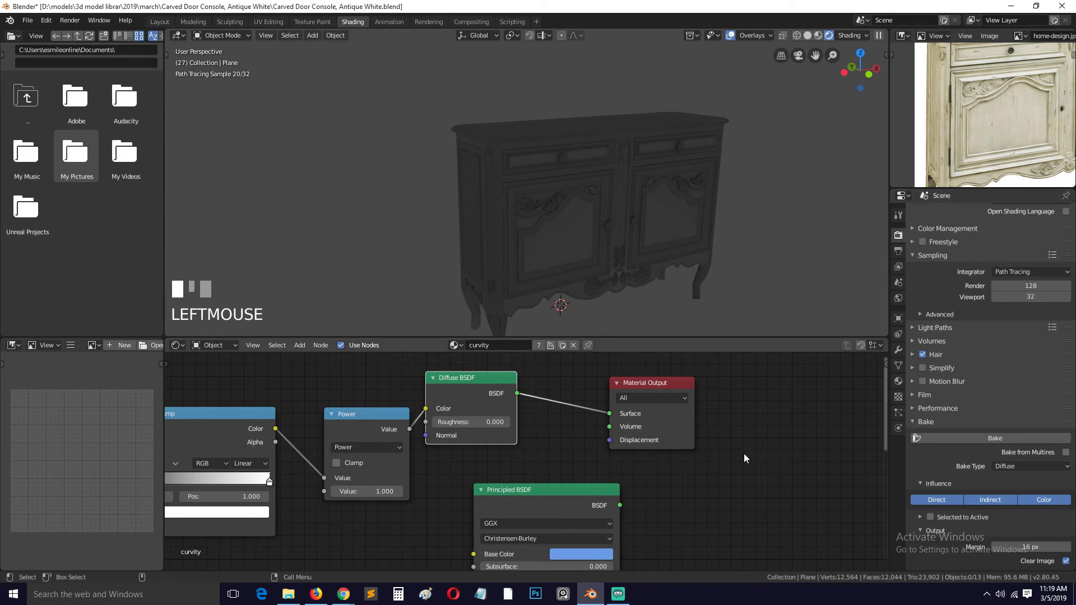
pyautogui.scroll(-1, 963, 421)
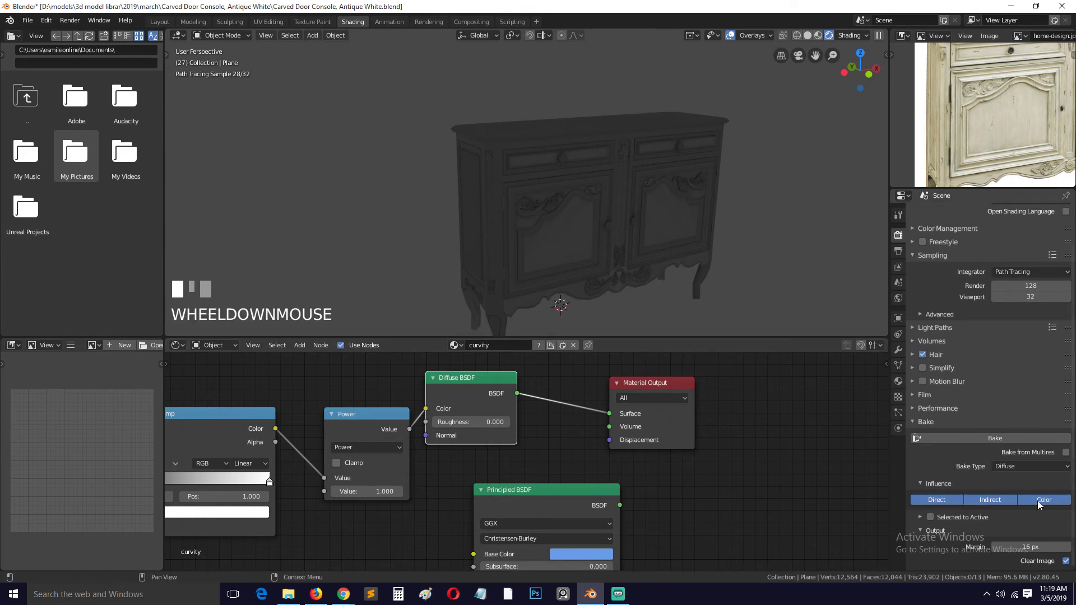
pyautogui.click(950, 503)
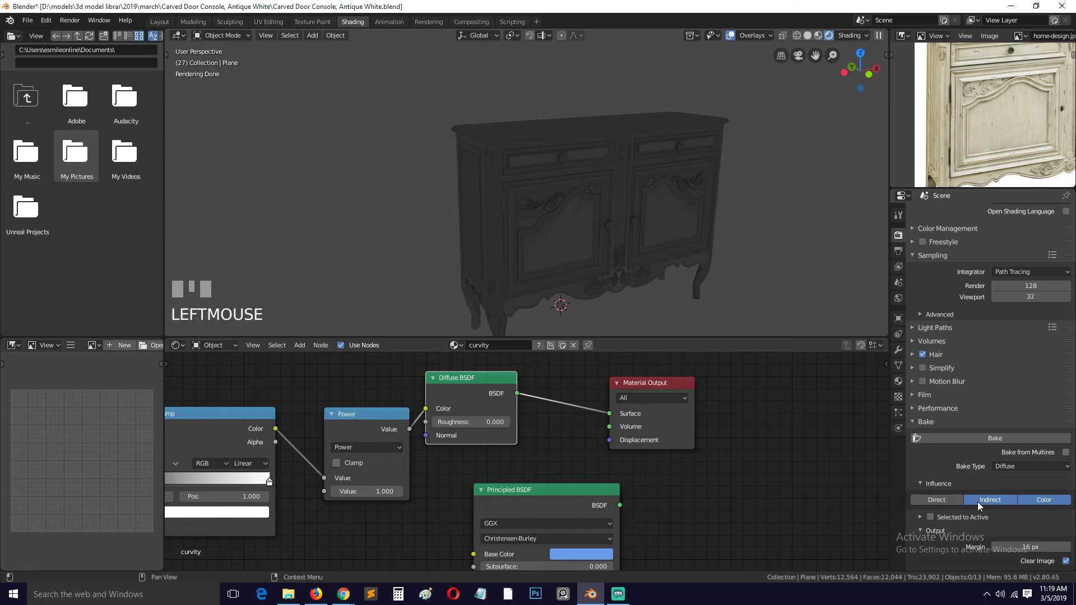
pyautogui.scroll(-1, 1049, 499)
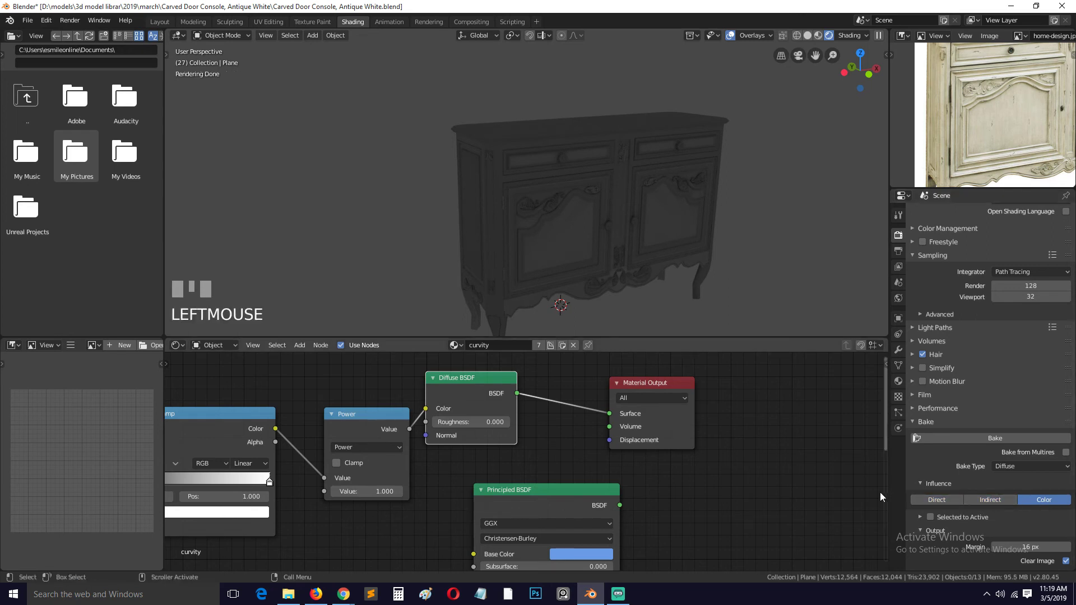
# Add an Image Texture node in free space beside the Material Output in the curvity material.
pyautogui.scroll(-2, 584, 187)
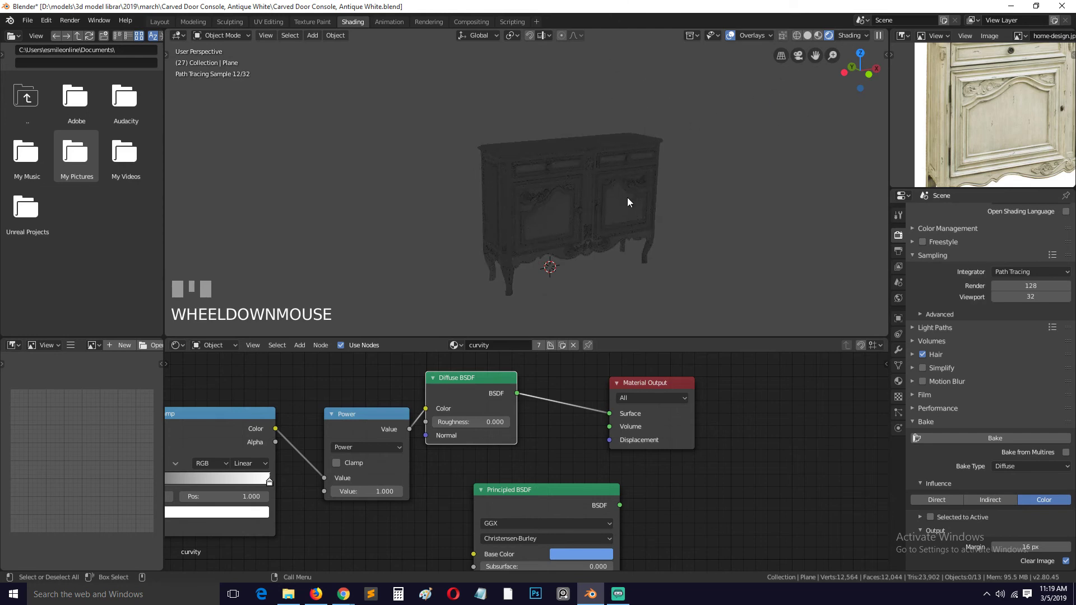
pyautogui.scroll(3, 605, 160)
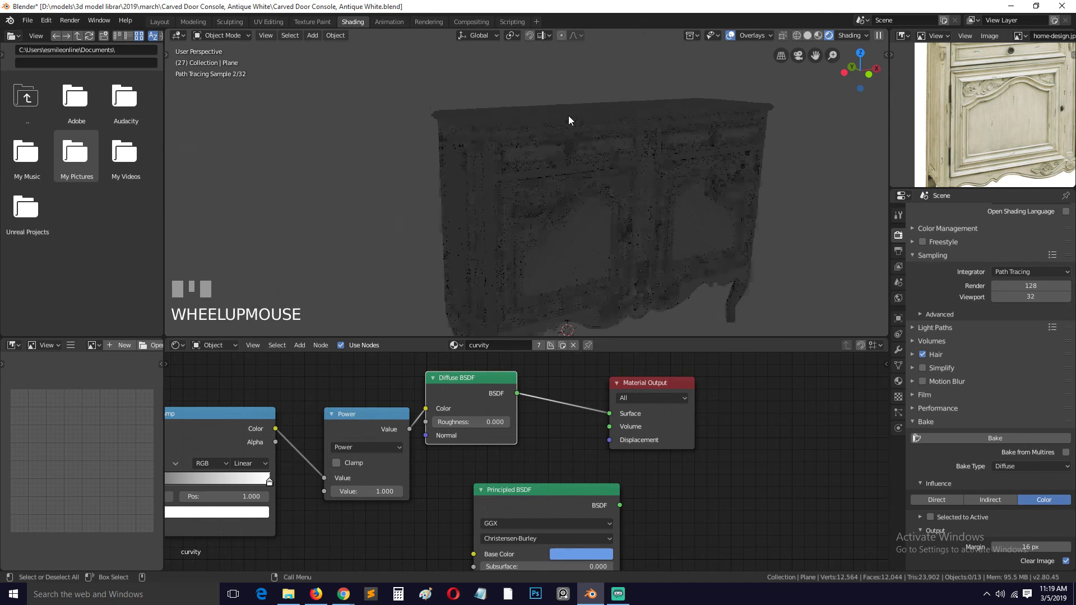
pyautogui.press('`')
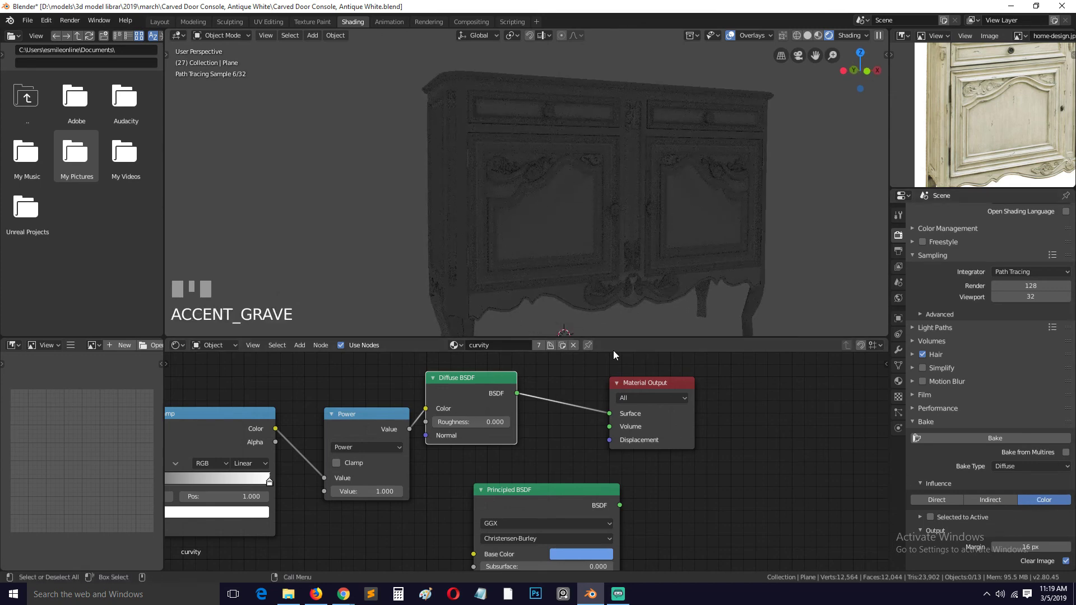
pyautogui.moveTo(508, 443); pyautogui.dragTo(629, 440, button='middle')
pyautogui.moveTo(745, 437); pyautogui.dragTo(499, 425, button='middle')
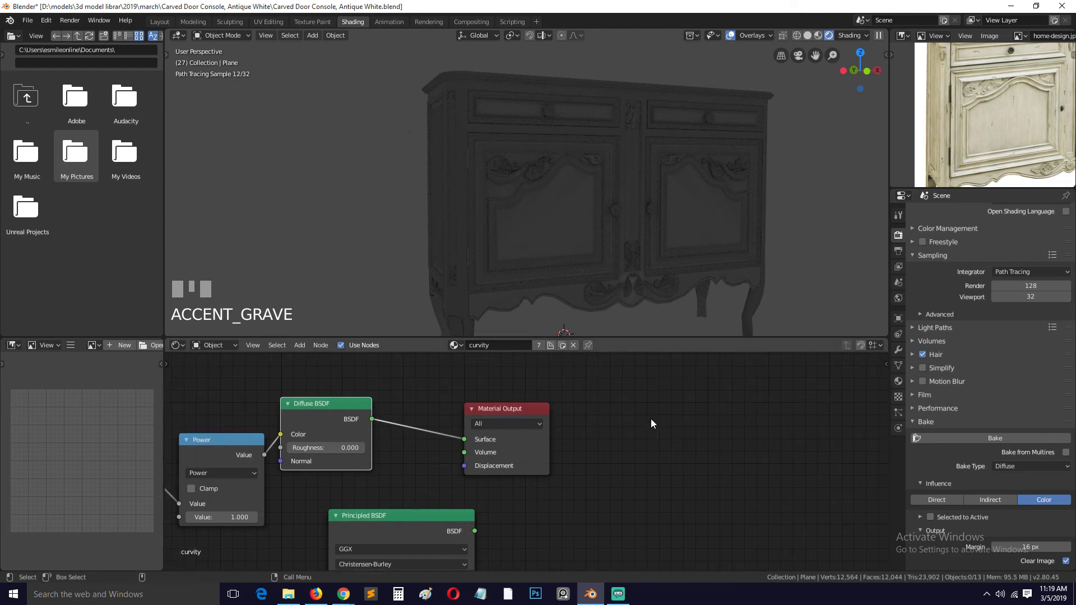
pyautogui.hotkey('shift', 'a')
pyautogui.moveTo(631, 423)
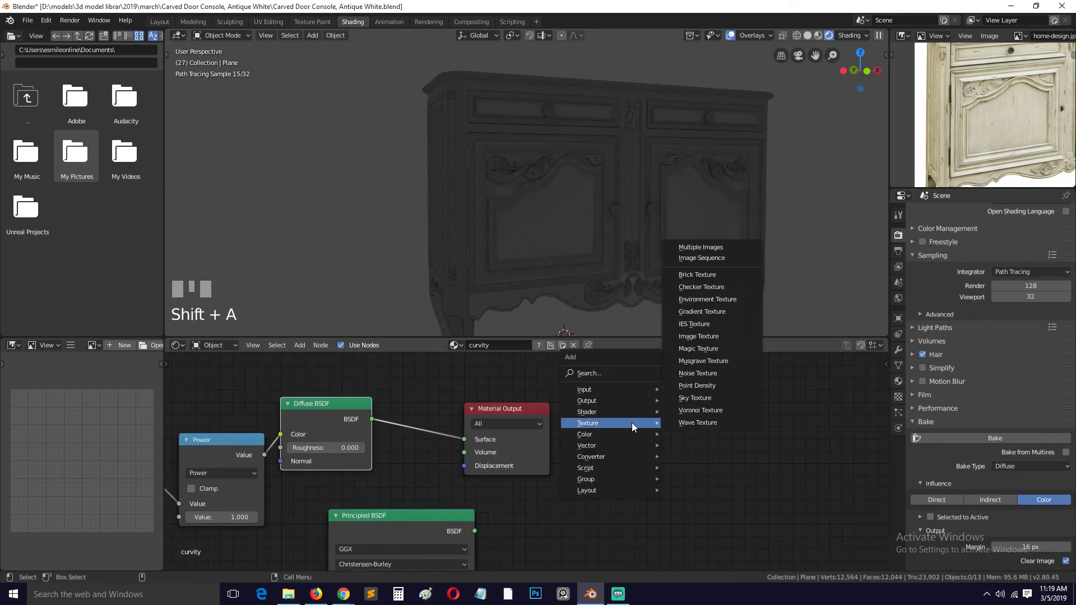
pyautogui.click(714, 336)
pyautogui.click(684, 447)
# Create a new 32-bit float image named bake in the Image Texture node and shift the node slightly.
pyautogui.click(684, 447)
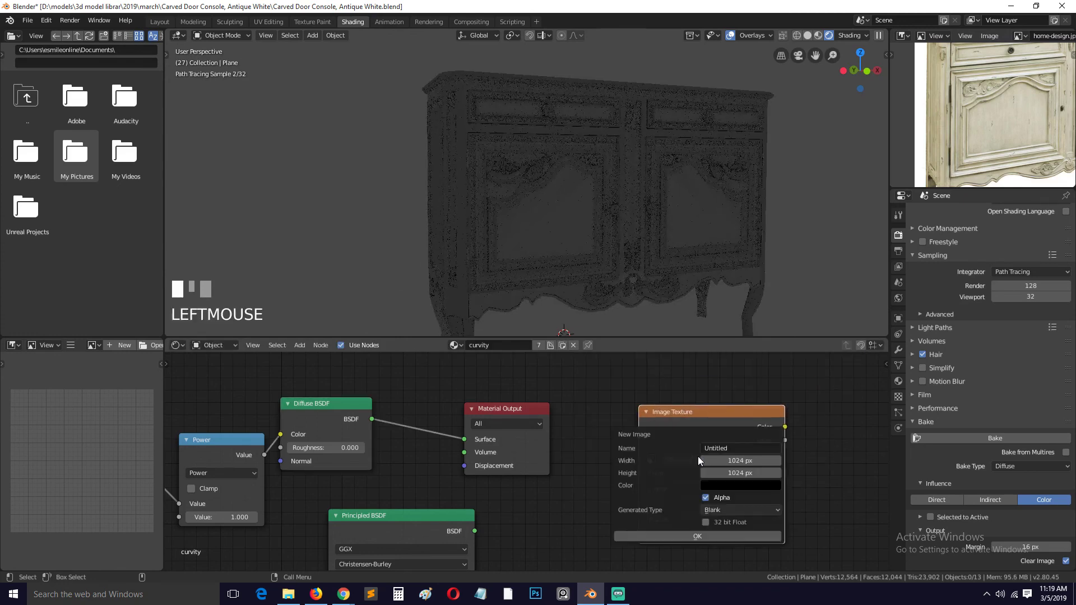
pyautogui.click(737, 447)
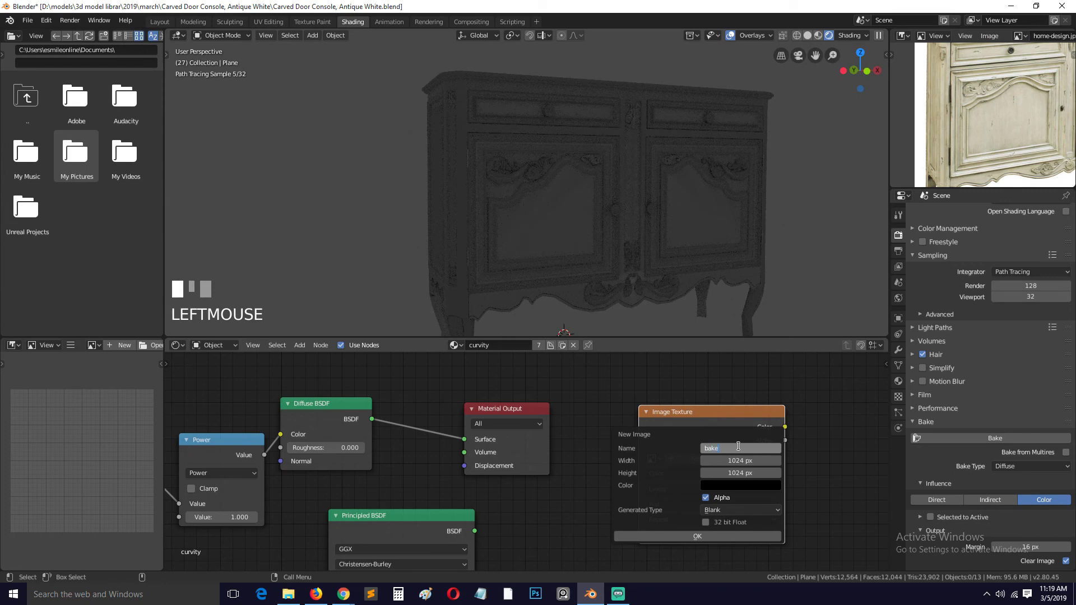
pyautogui.press('Return')
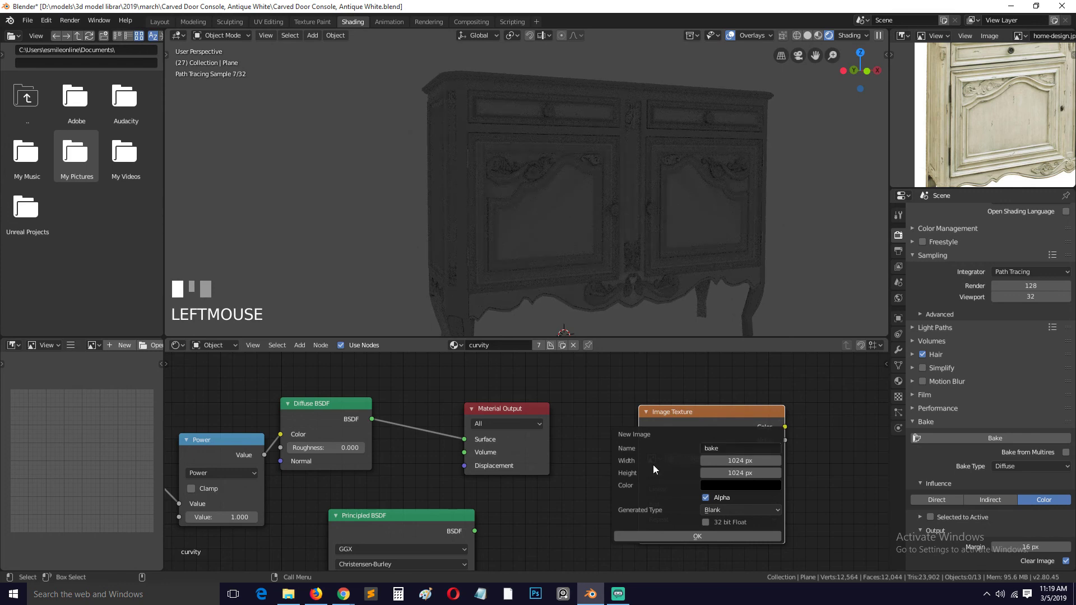
pyautogui.click(706, 522)
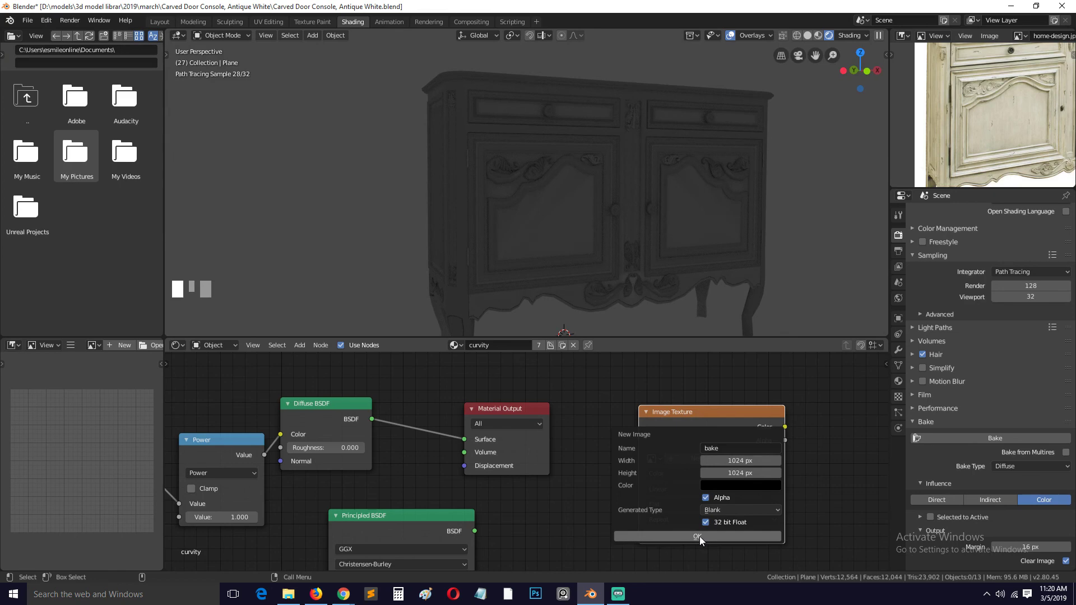
pyautogui.click(699, 536)
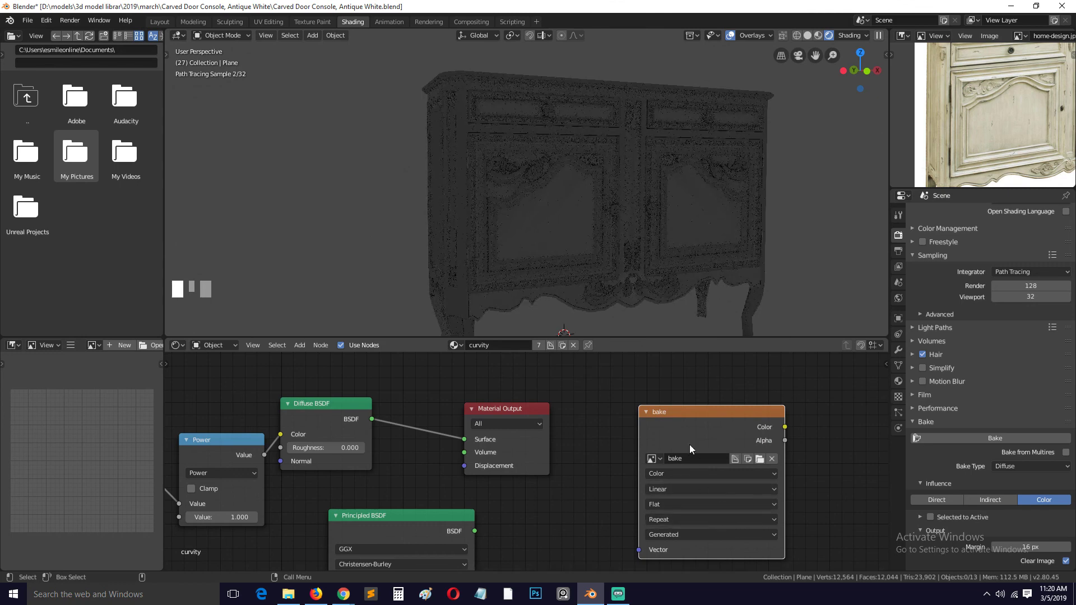
pyautogui.moveTo(639, 411); pyautogui.dragTo(642, 399)
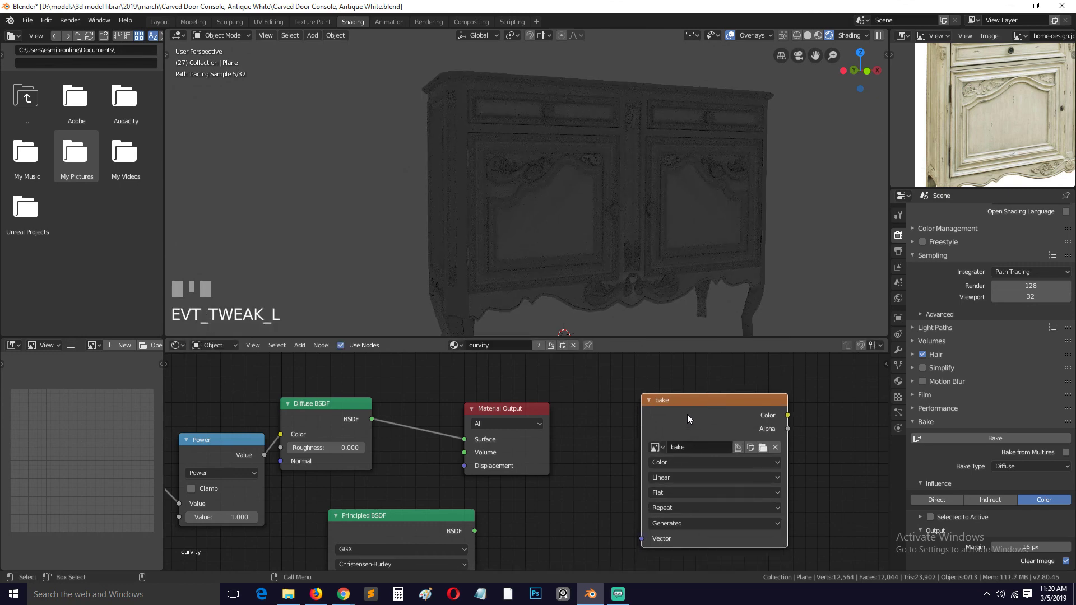
pyautogui.scroll(-3, 388, 417)
pyautogui.moveTo(473, 418); pyautogui.dragTo(370, 387, button='middle')
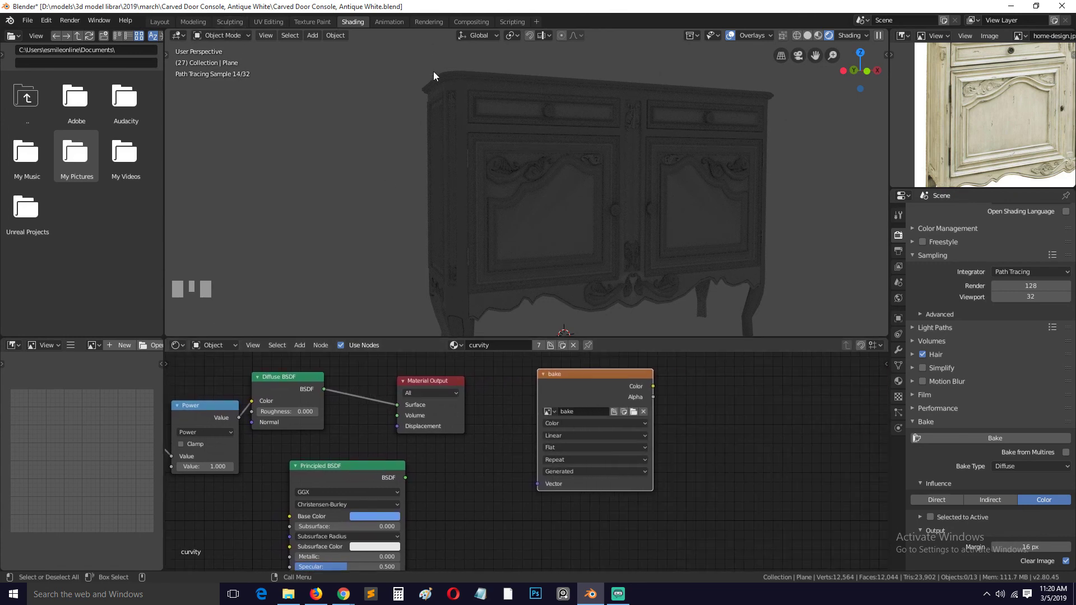
# Switch the viewport from rendered to solid and on to wireframe shading, and box-select the console's parts.
pyautogui.scroll(-1, 680, 69)
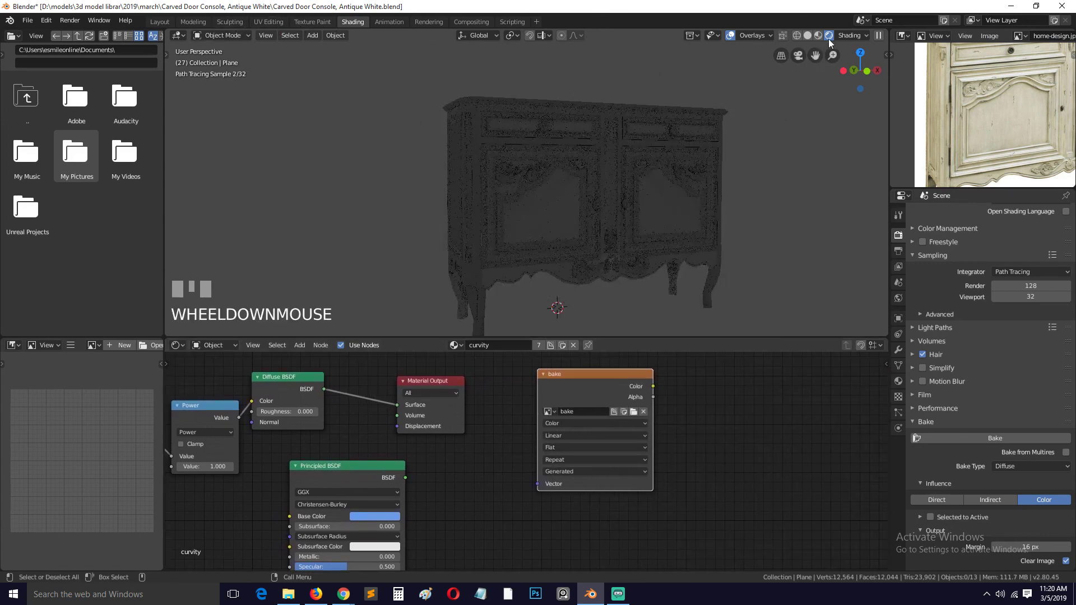
pyautogui.click(807, 35)
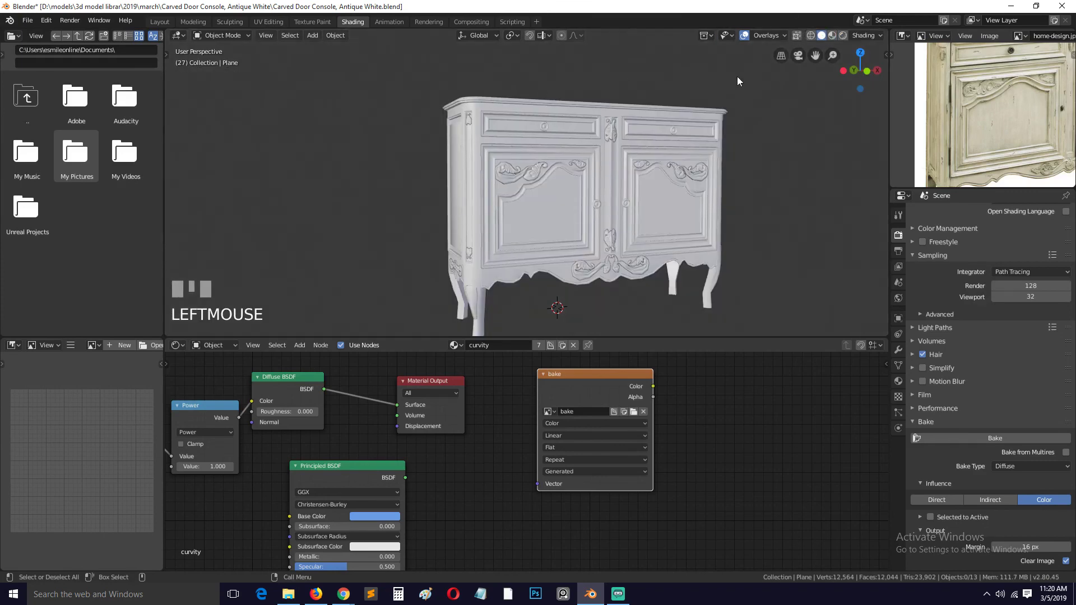
pyautogui.press('z')
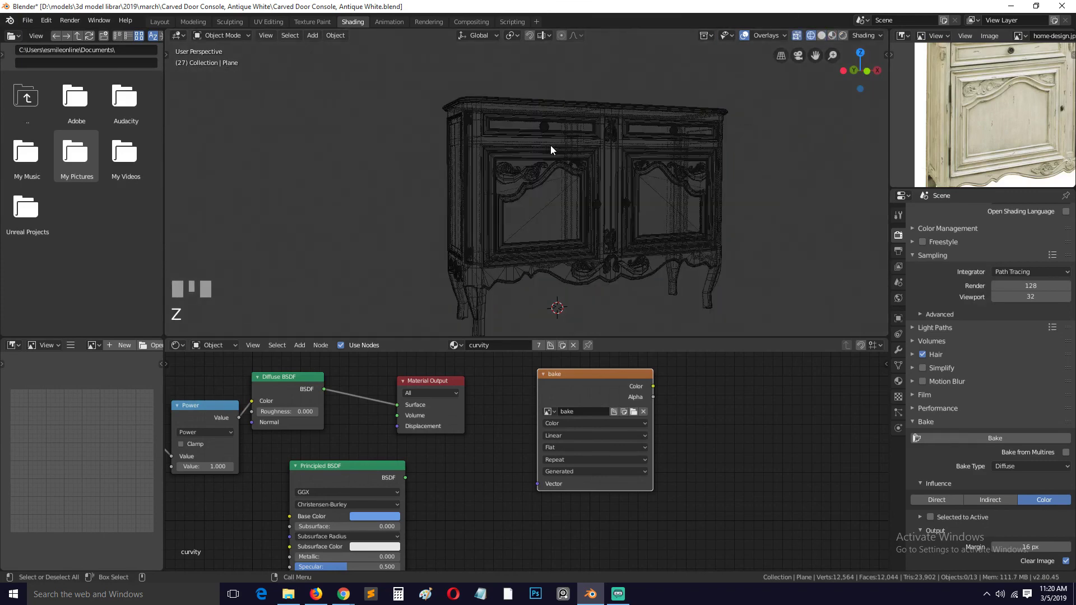
pyautogui.scroll(-1, 415, 106)
pyautogui.press('b')
pyautogui.moveTo(446, 98); pyautogui.dragTo(705, 304)
pyautogui.scroll(2, 495, 142)
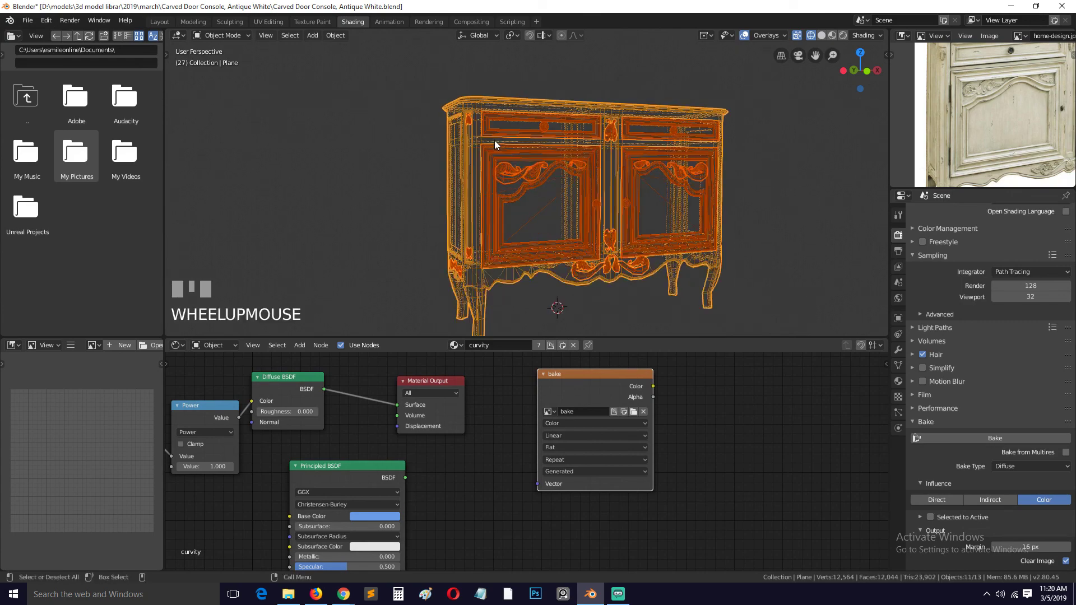
# Open the UV Editing workspace and check the console's whole UV layout by selecting and deselecting all of its geometry.
pyautogui.click(273, 23)
pyautogui.scroll(-3, 392, 167)
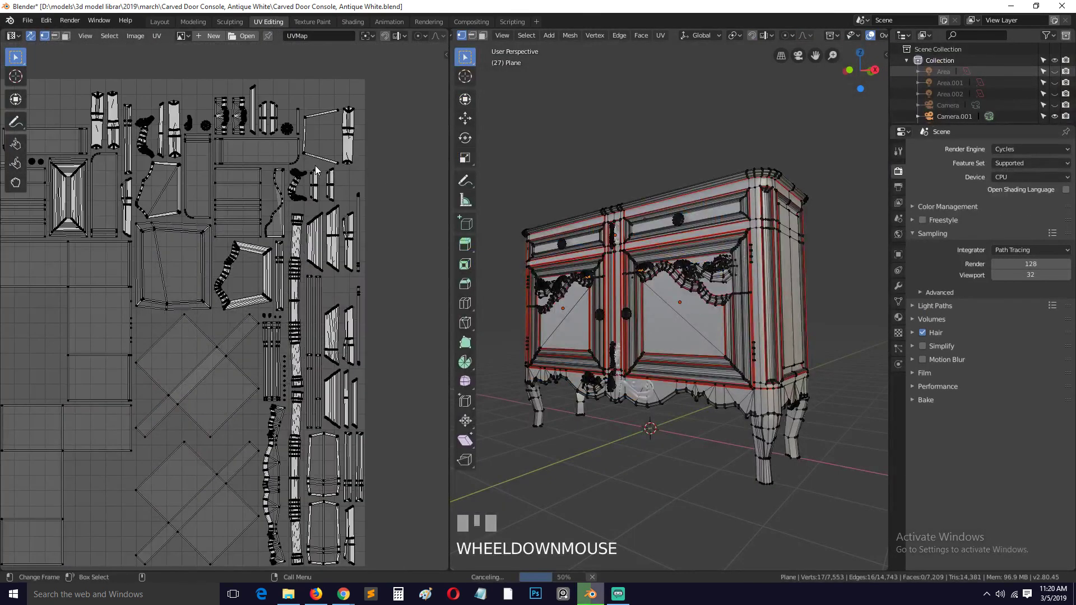
pyautogui.scroll(-3, 363, 151)
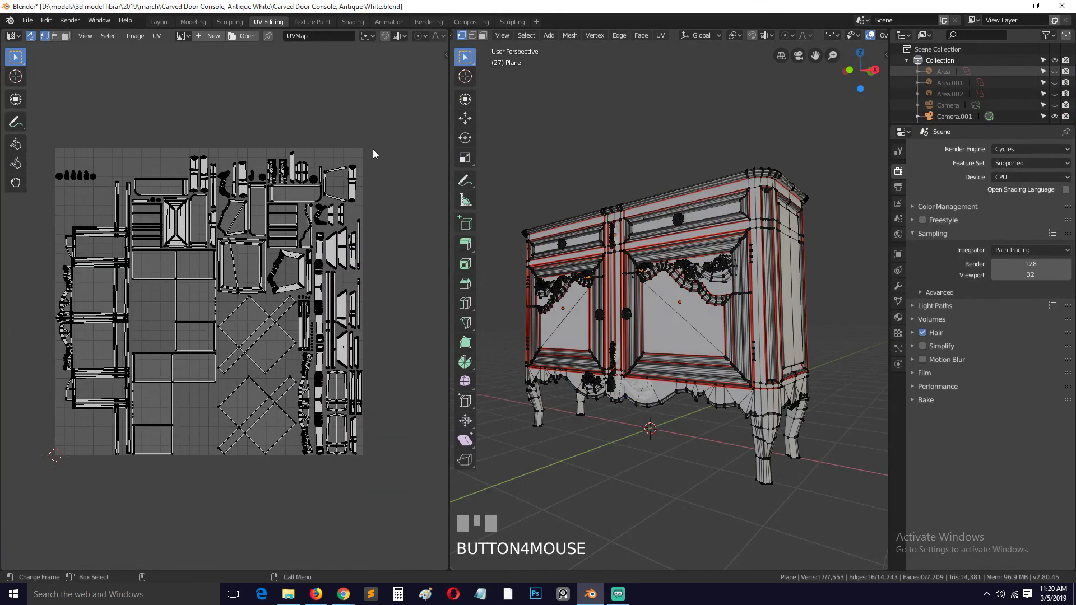
pyautogui.moveTo(373, 154); pyautogui.dragTo(402, 137, button='middle')
pyautogui.press('a')
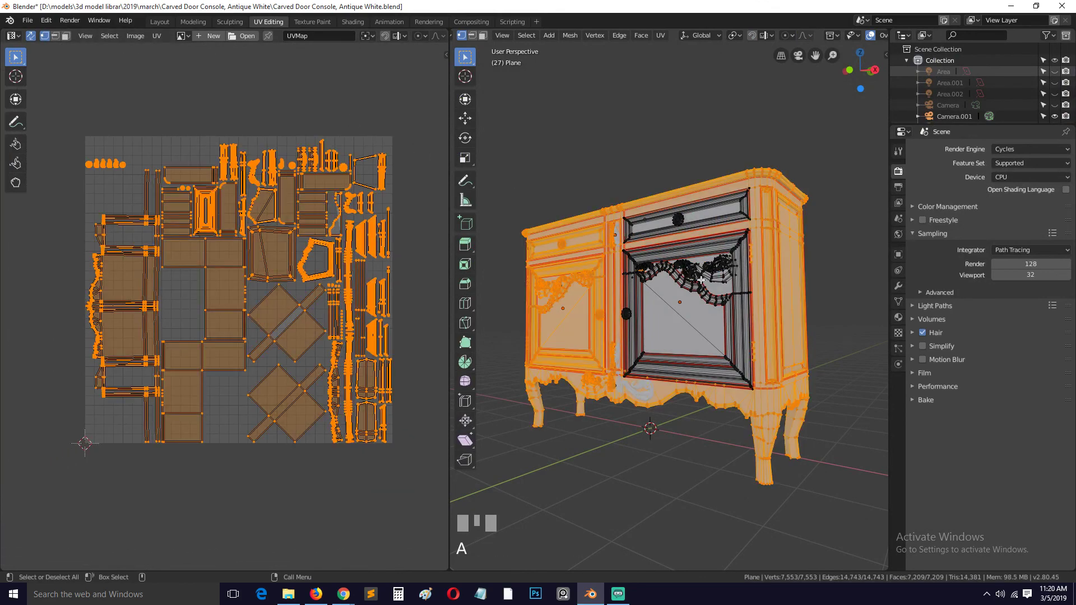
pyautogui.scroll(1, 226, 235)
pyautogui.press('a')
pyautogui.moveTo(603, 292); pyautogui.dragTo(601, 258, button='middle')
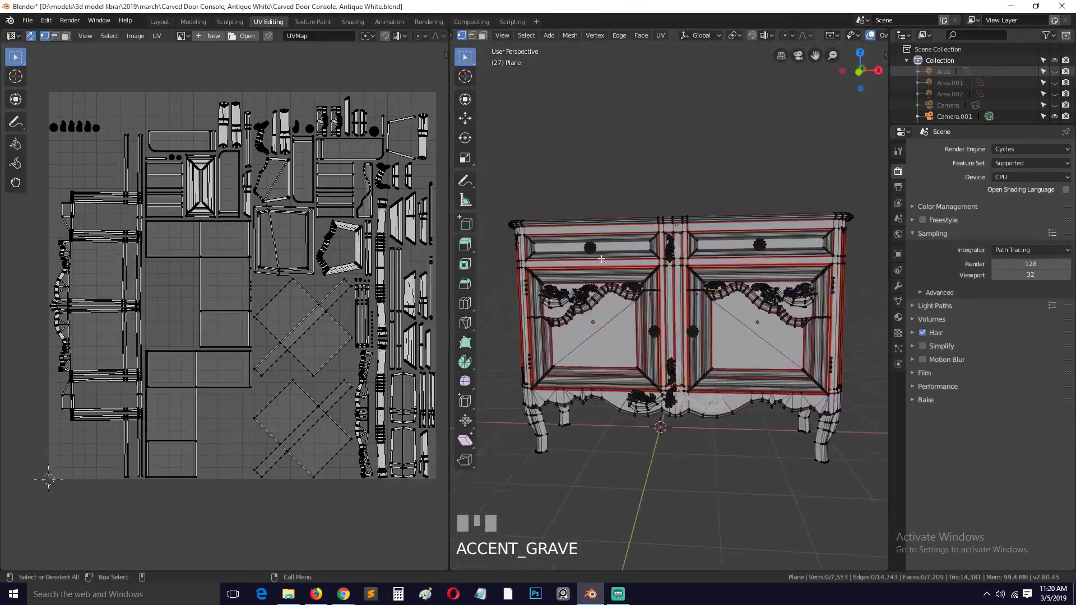
# Display the bake image behind the UV layout, fit it in view, and start the Diffuse color bake.
pyautogui.click(180, 36)
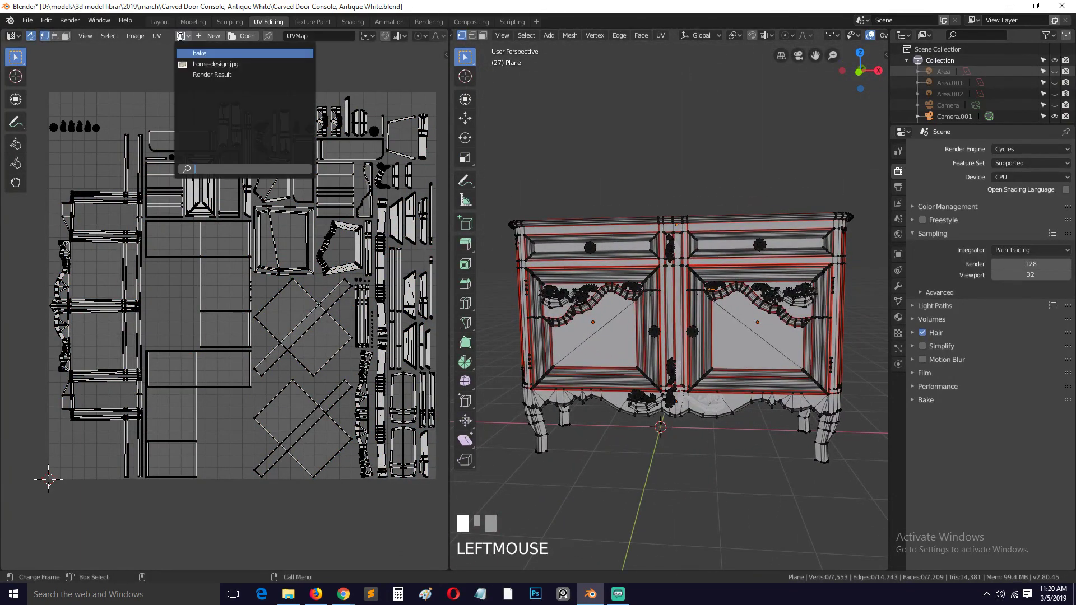
pyautogui.click(197, 54)
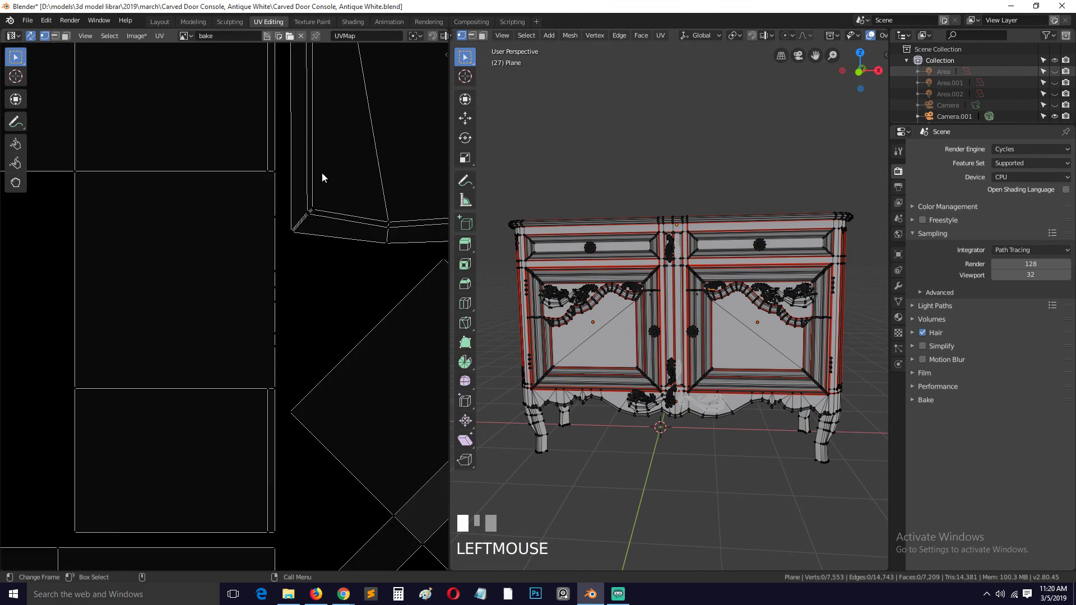
pyautogui.press('Home')
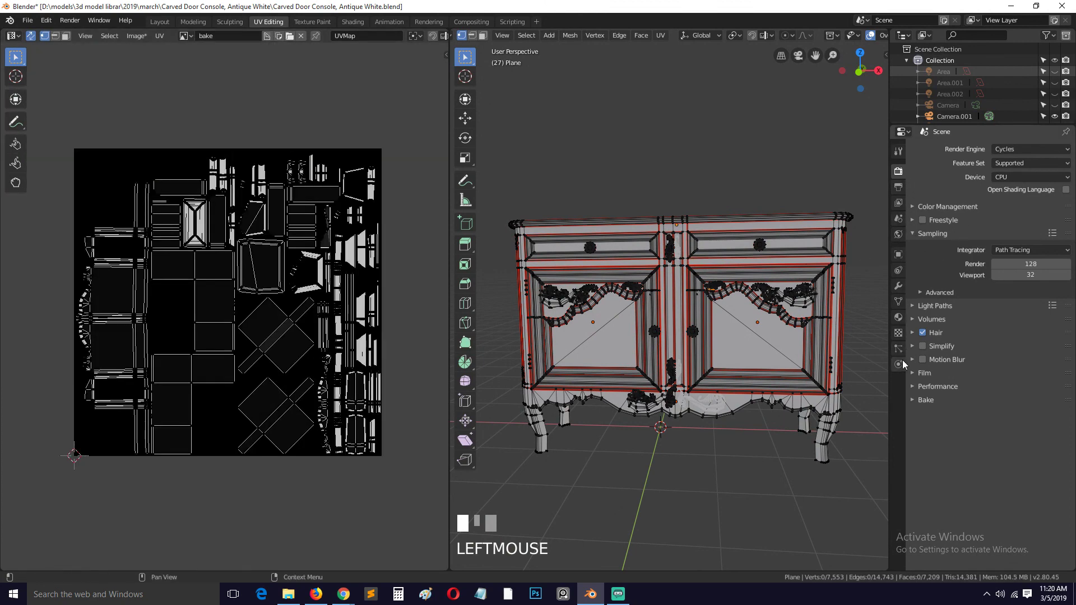
pyautogui.click(933, 398)
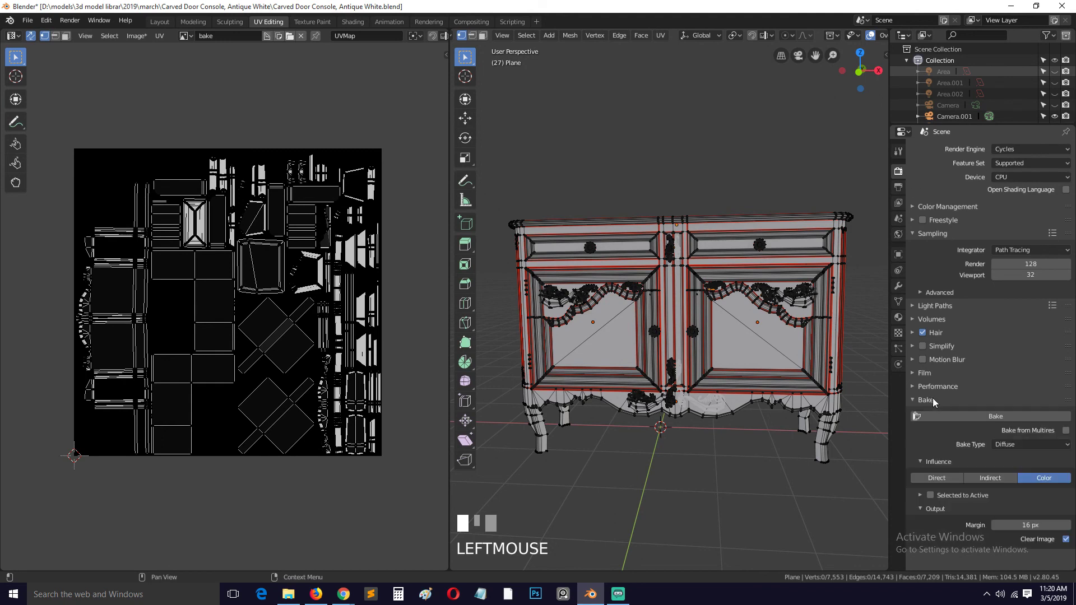
pyautogui.click(1009, 419)
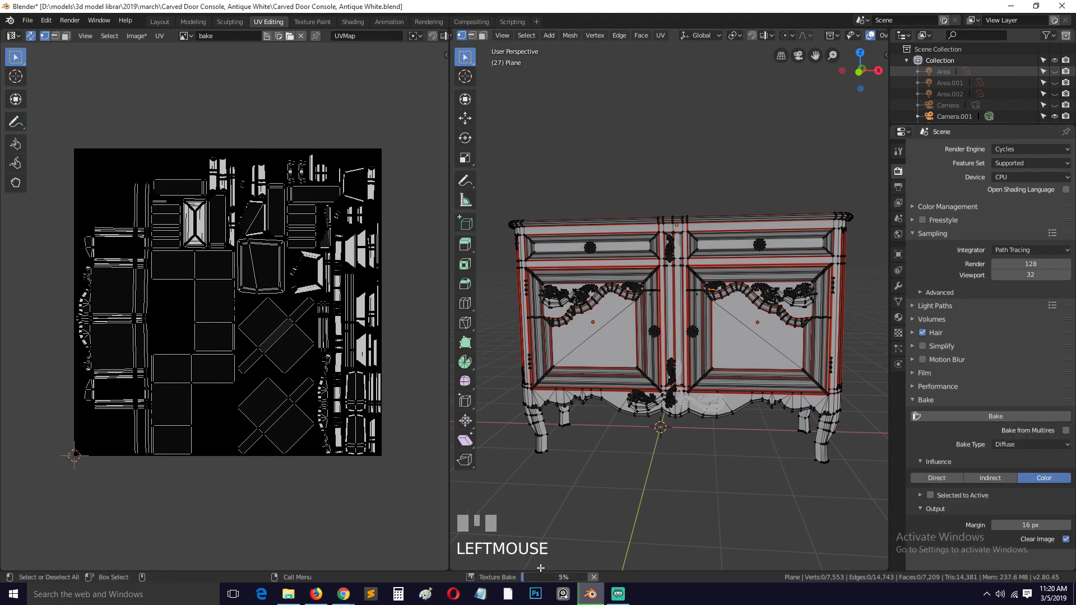